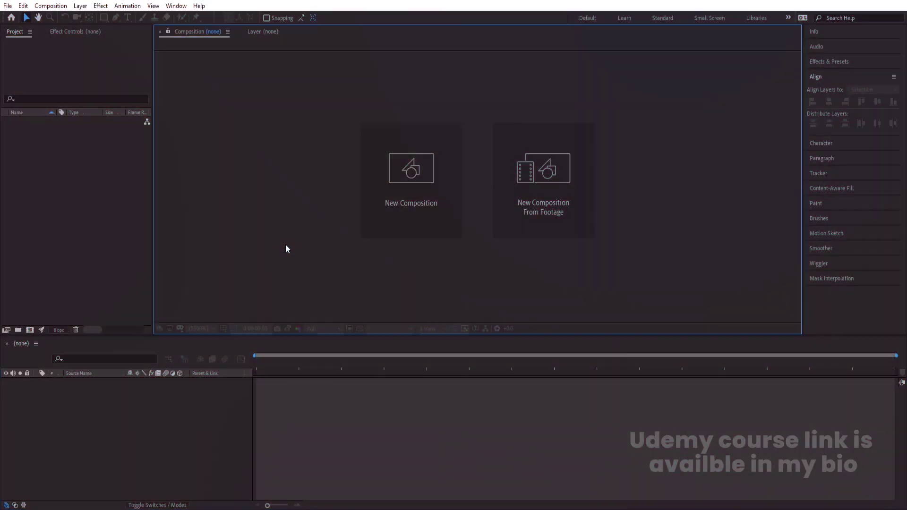
Step: Create a composition named Main Animation with the 1920 x 1080, 30 fps, one-minute settings
click(415, 190)
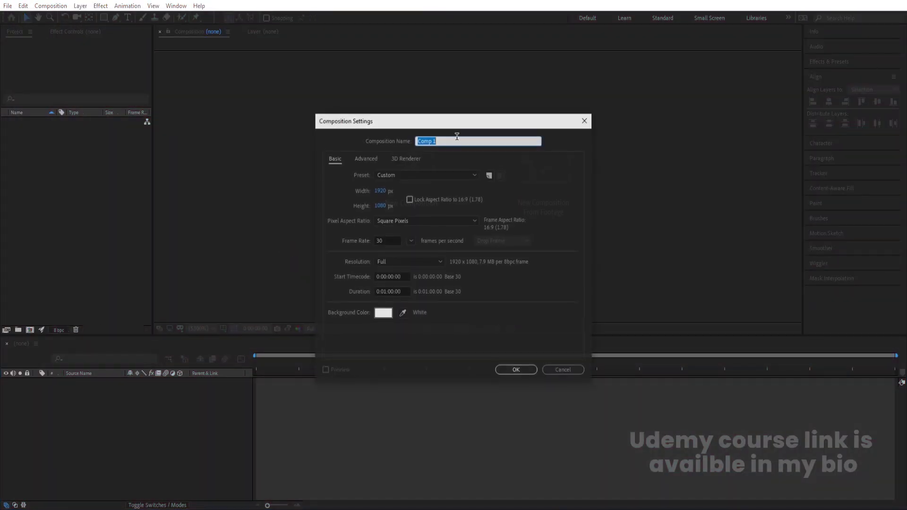
text(Main Animation)
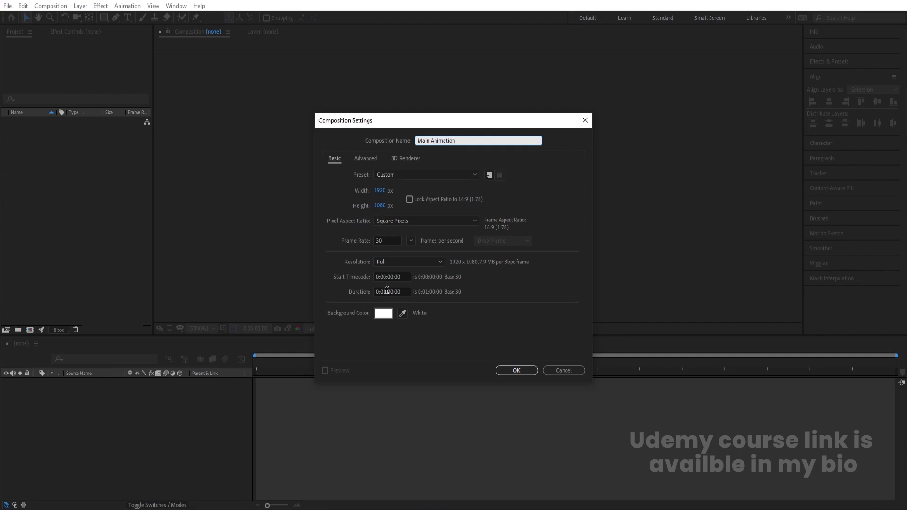
click(506, 371)
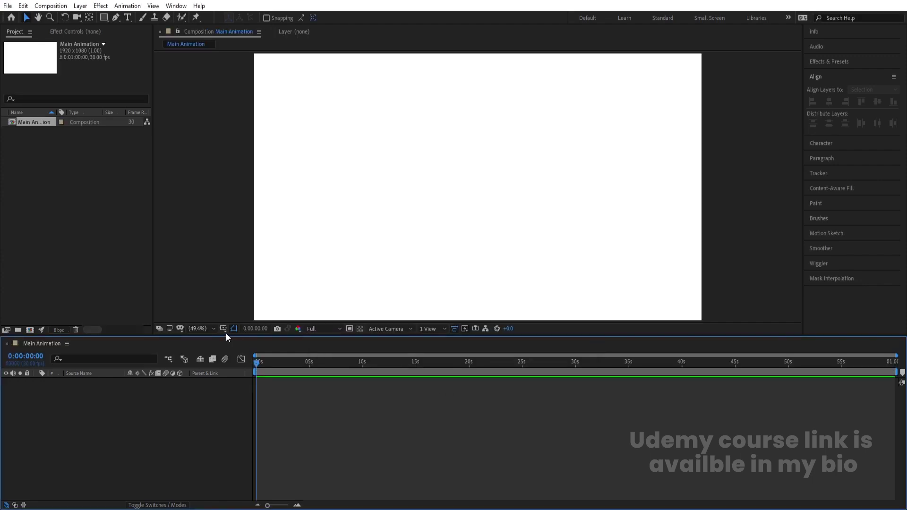
Step: Show the title/action safe guides over the composition
click(223, 330)
click(243, 342)
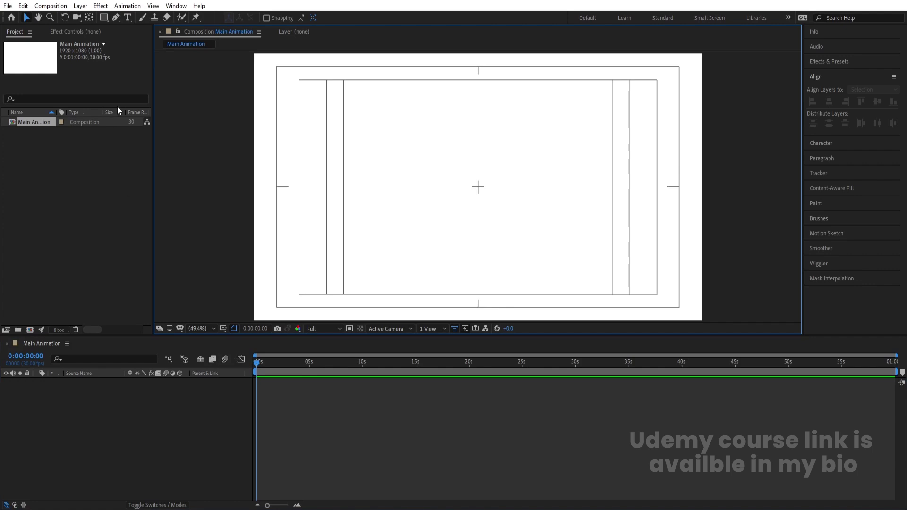
click(148, 405)
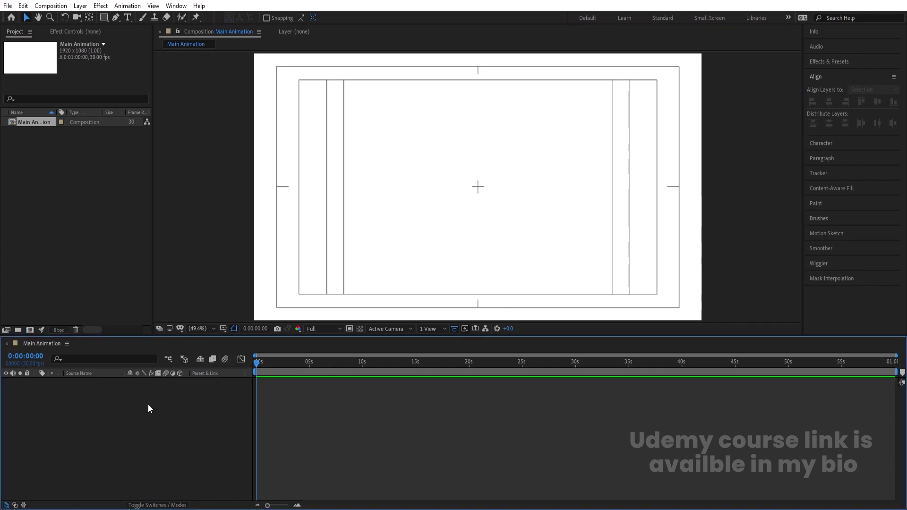
Step: Add a text layer reading MOTION near the middle of the frame
click(128, 17)
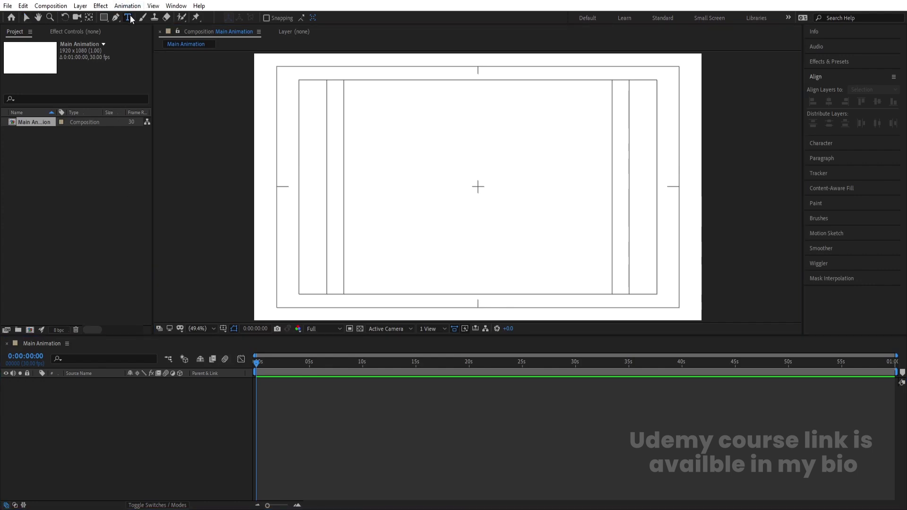
click(394, 208)
text(MOTION)
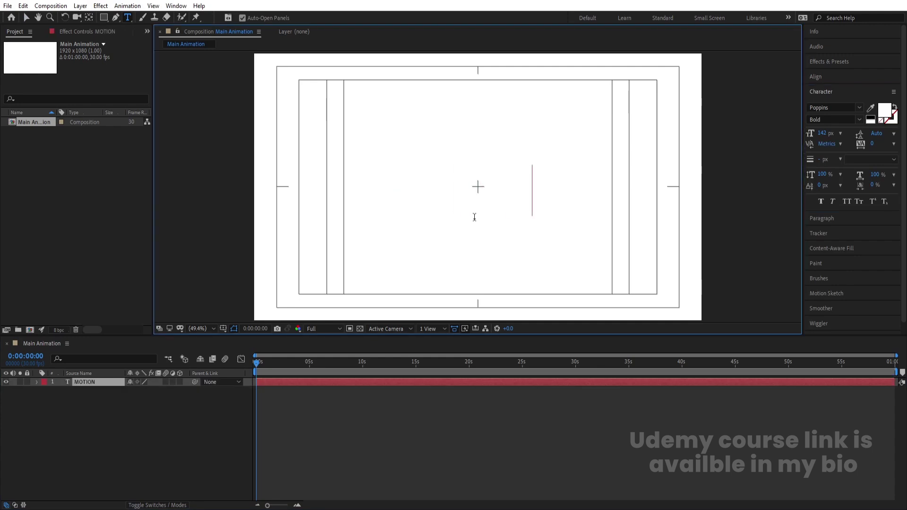
Step: Set the MOTION text in Oswald SemiBold with a black fill
key(ctrl+a)
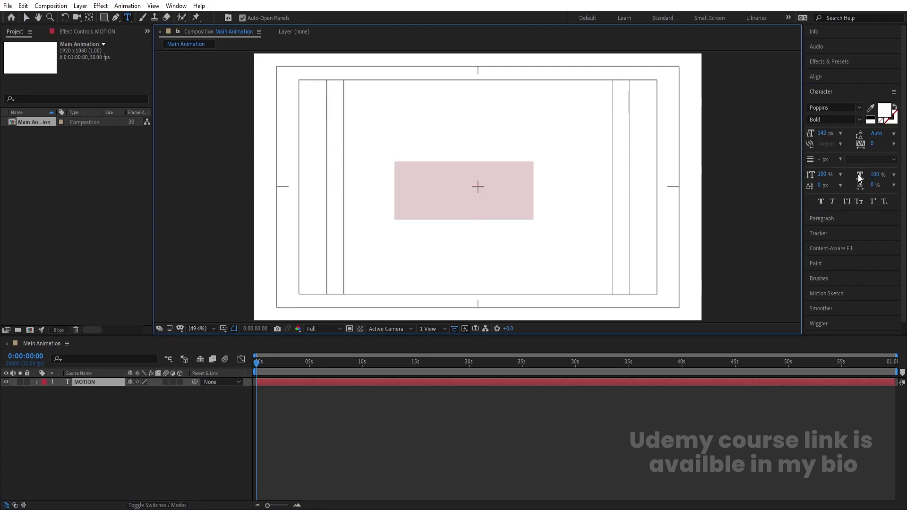
click(839, 107)
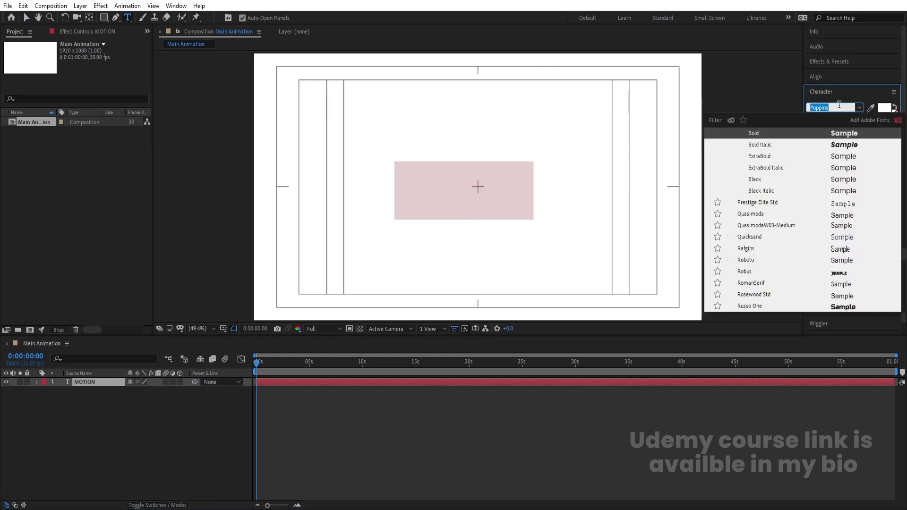
text(Oswald)
key(Return)
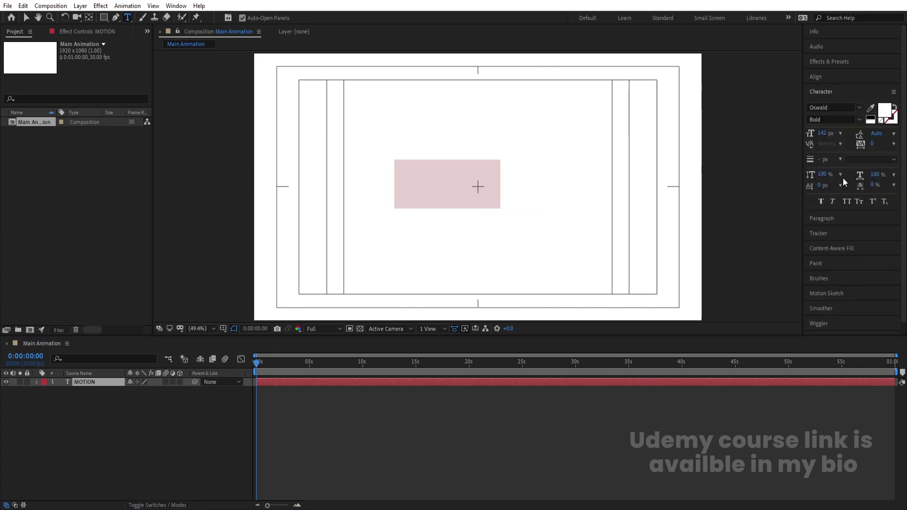
click(874, 114)
click(871, 119)
click(112, 410)
Step: Centre the MOTION layer's anchor point in its text and align the layer horizontally and vertically to the composition
click(87, 381)
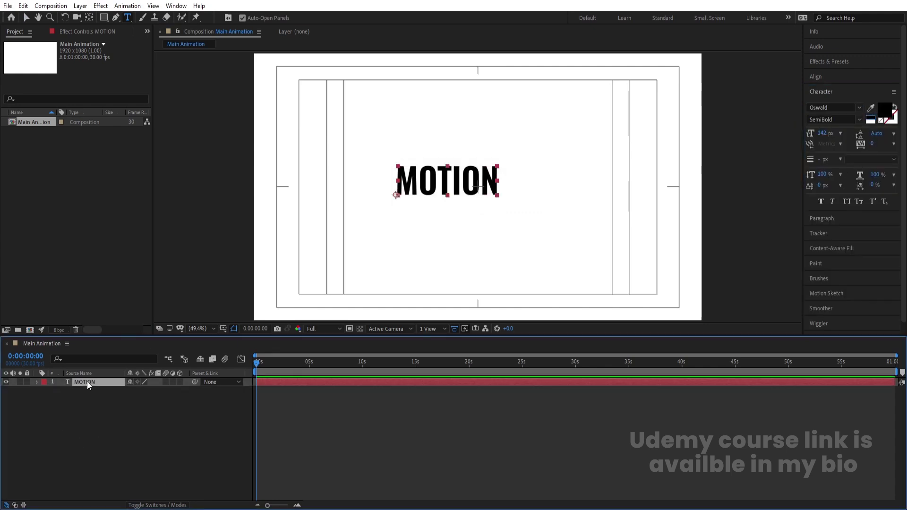
key(ctrl+alt+Home)
click(823, 77)
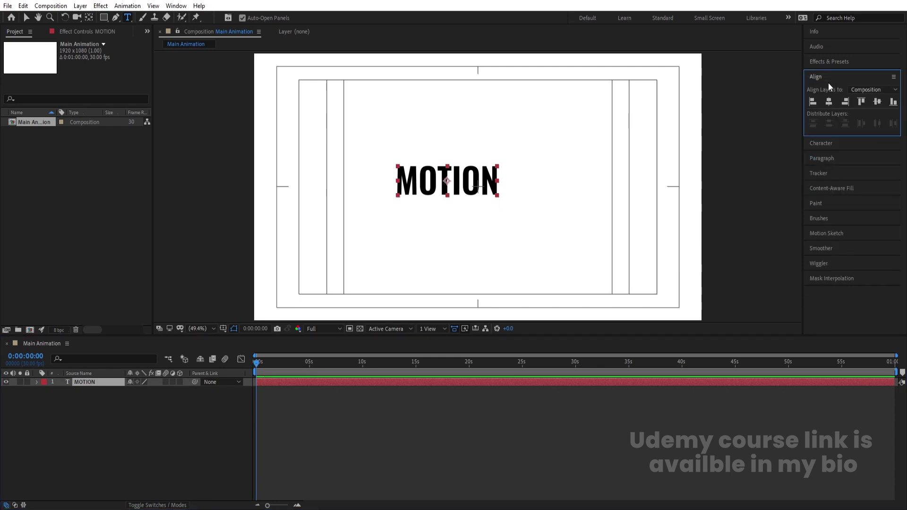
click(830, 101)
click(878, 102)
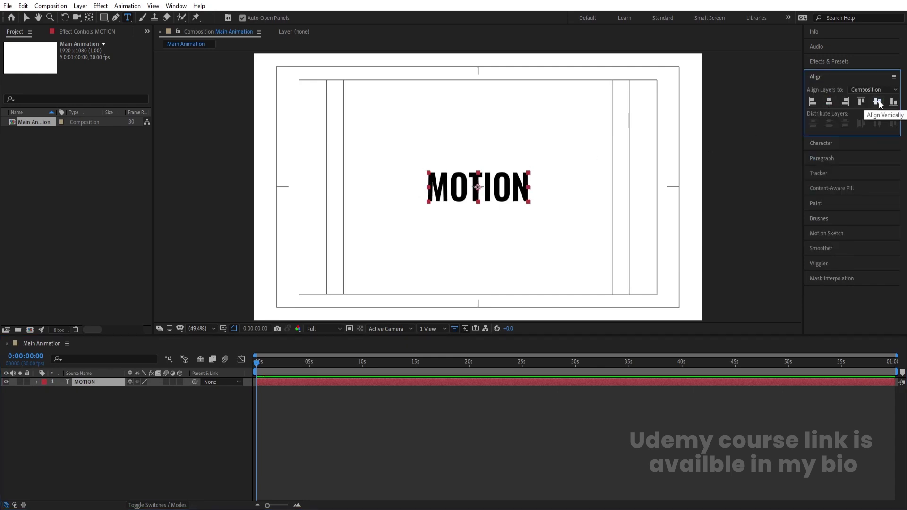
Step: Set the MOTION text to -49 tracking and 317 px size, and apply faux italic
click(824, 143)
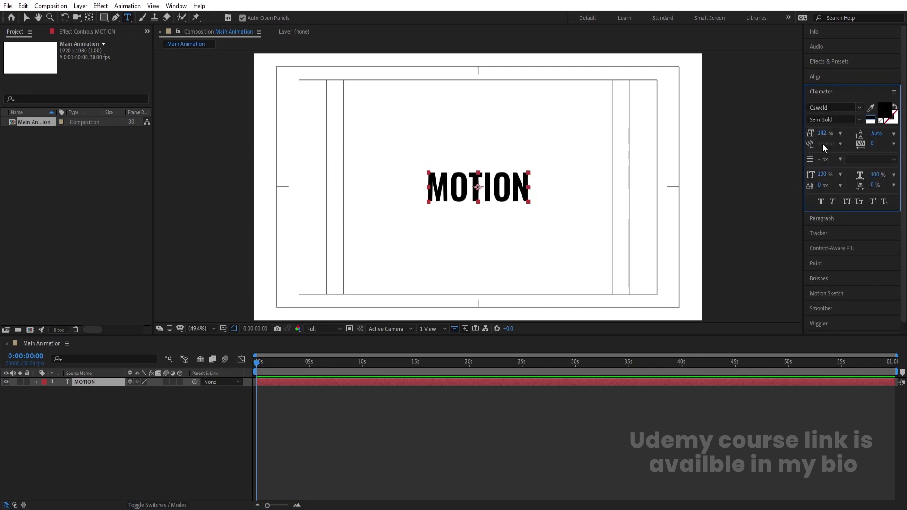
drag(874, 144, 900, 124)
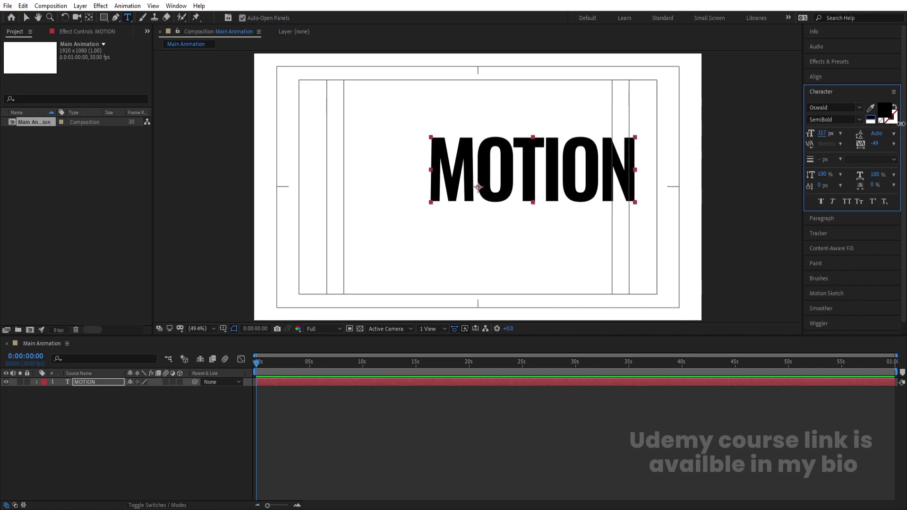
click(834, 202)
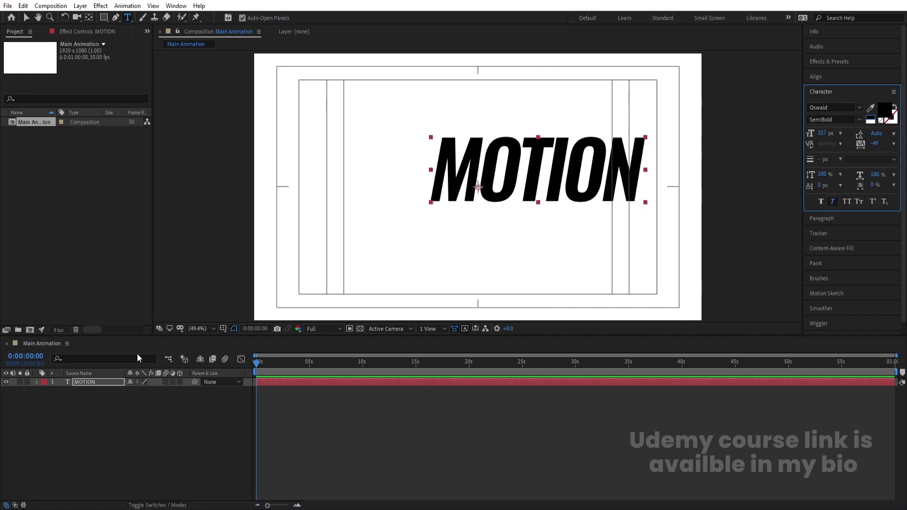
Step: Recentre the anchor point of the enlarged MOTION text and centre the layer in the composition
click(92, 382)
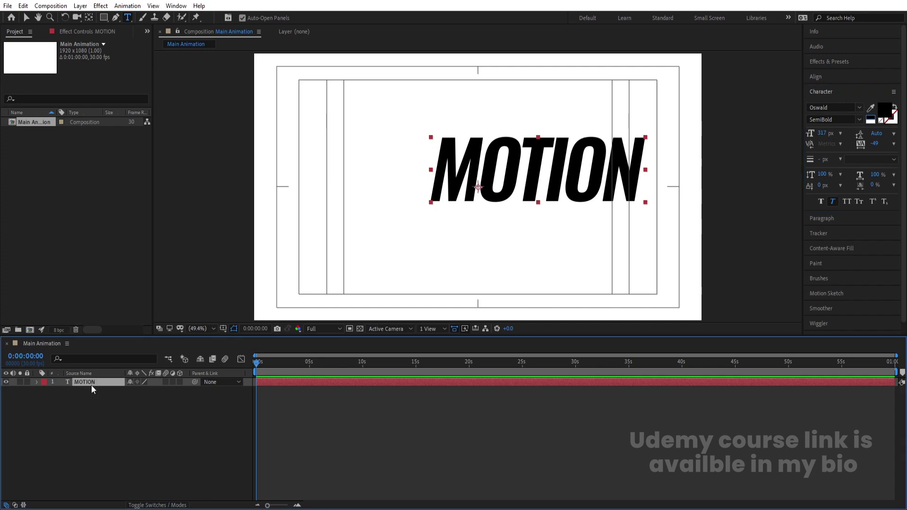
key(ctrl+alt+Home)
click(840, 75)
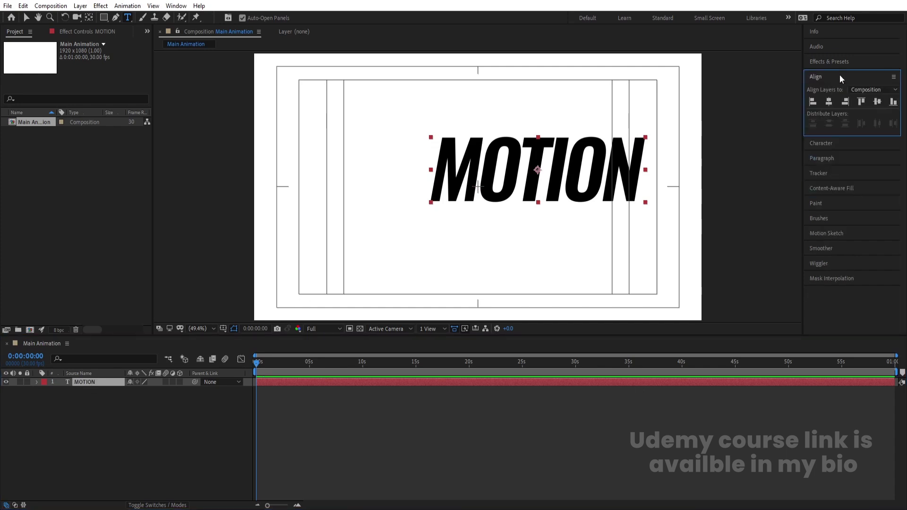
click(833, 101)
click(880, 100)
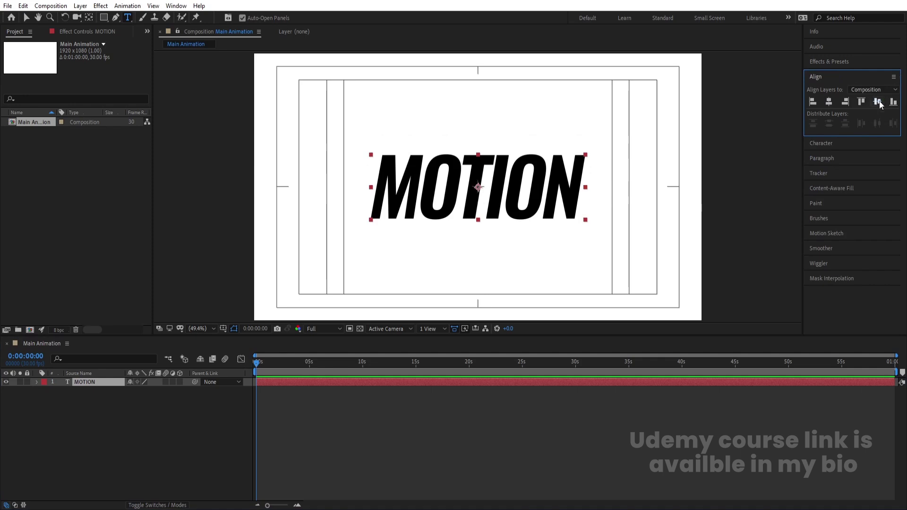
click(146, 415)
Step: Duplicate the MOTION layer and scale the lower copy to 366%
click(88, 384)
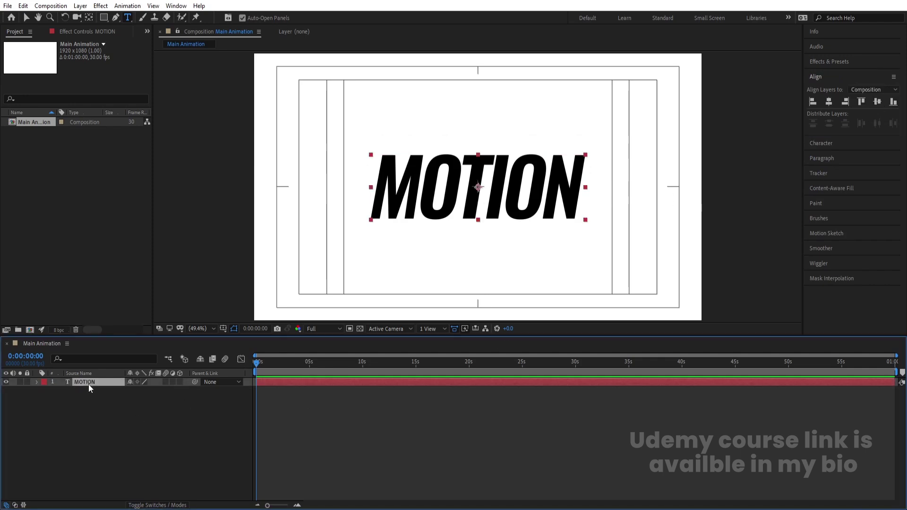
key(ctrl+d)
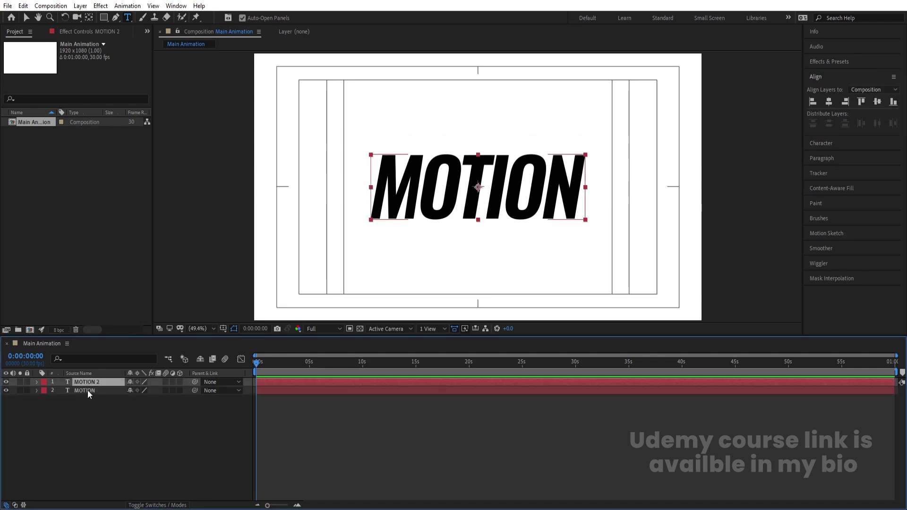
click(87, 390)
key(s)
drag(140, 399, 849, 212)
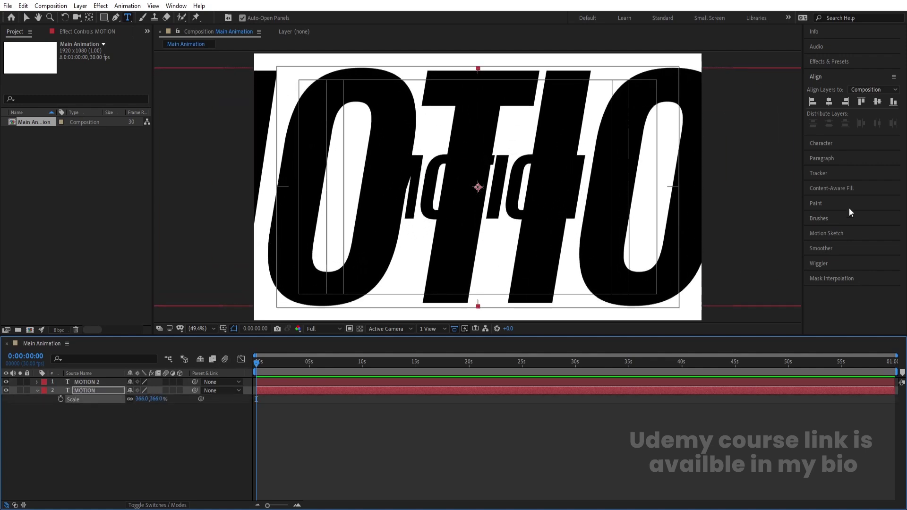
Step: Turn the large MOTION text into an outline with no fill and a 0.1 px black stroke
click(821, 142)
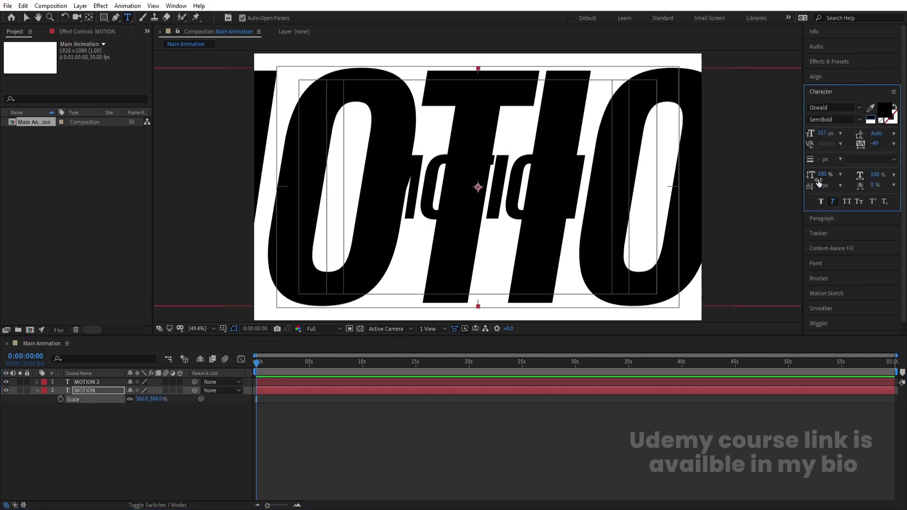
click(881, 121)
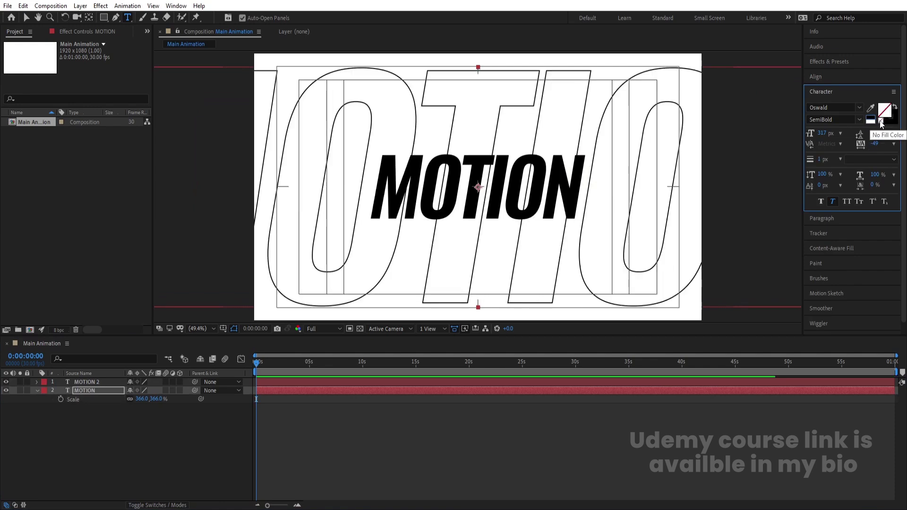
click(821, 159)
text(0.5)
key(Return)
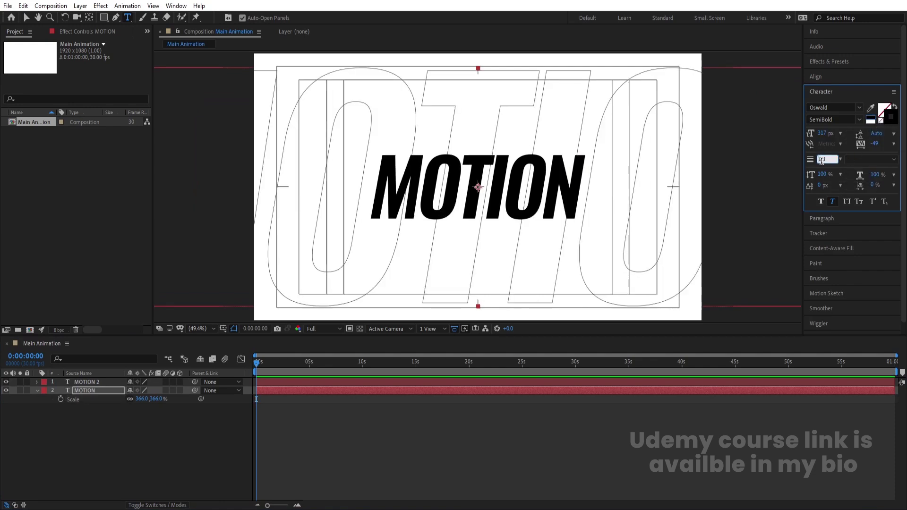
text(0.1)
key(Return)
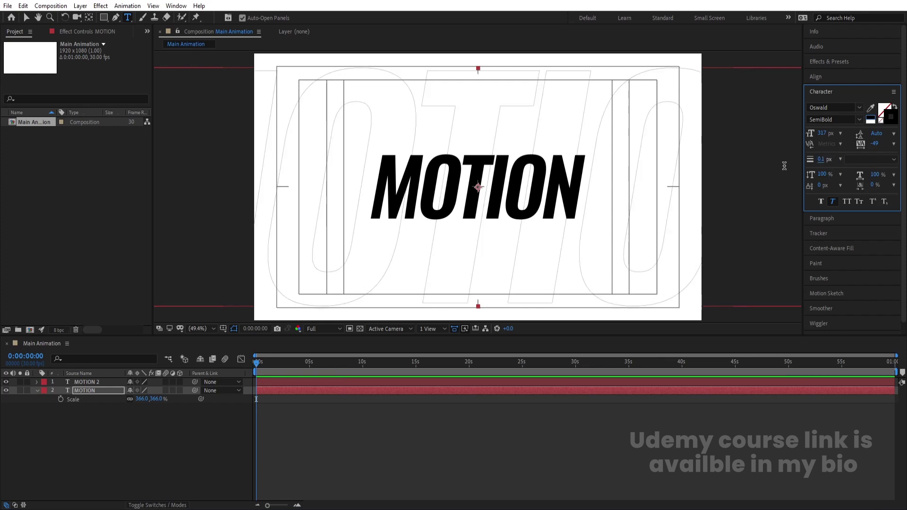
click(124, 449)
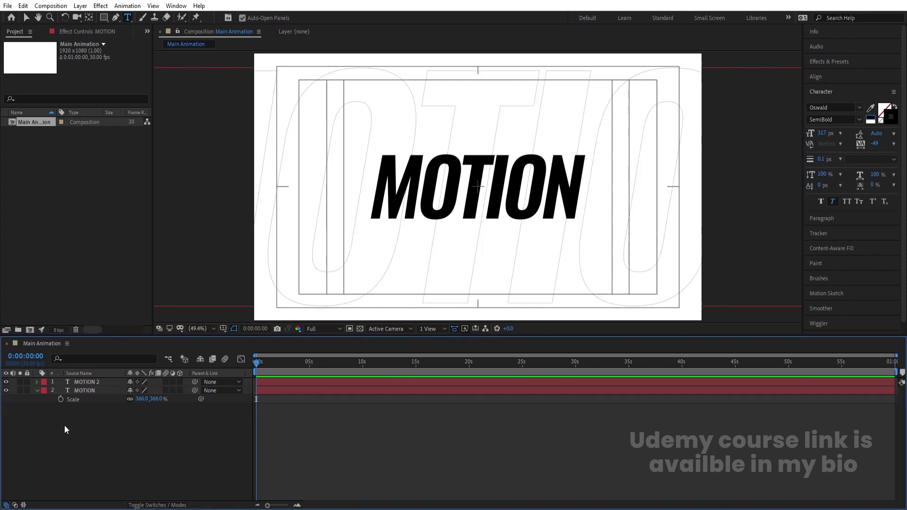
Step: Animate the MOTION 2 layer's scale from 100% at 0 seconds to 110% at 5 seconds
click(90, 384)
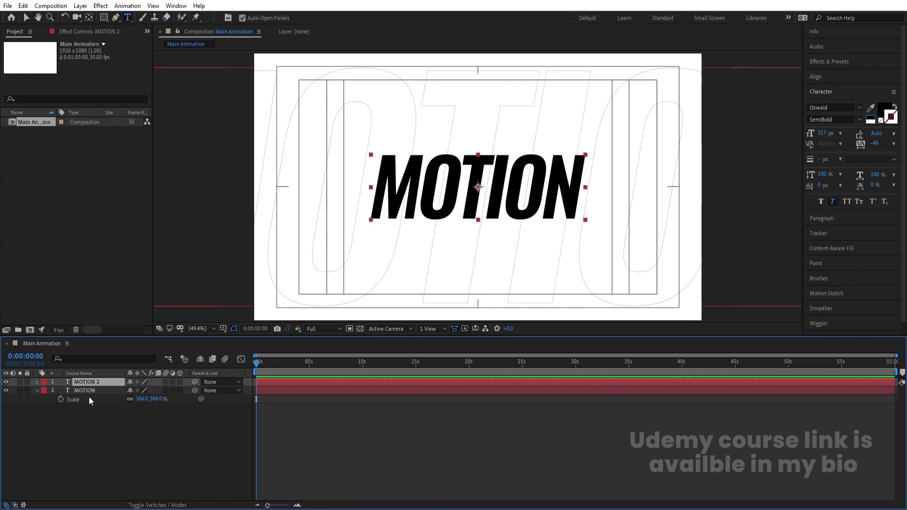
key(s)
click(60, 391)
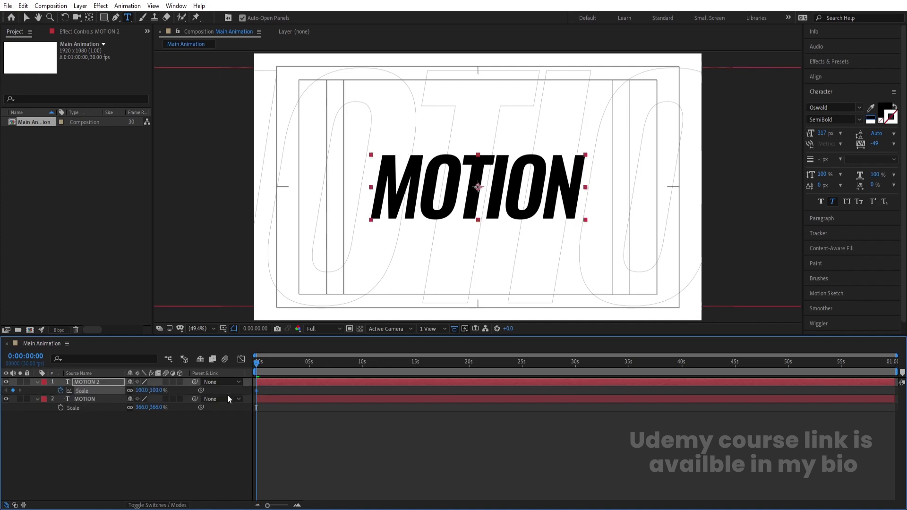
click(310, 365)
click(141, 391)
text(11)
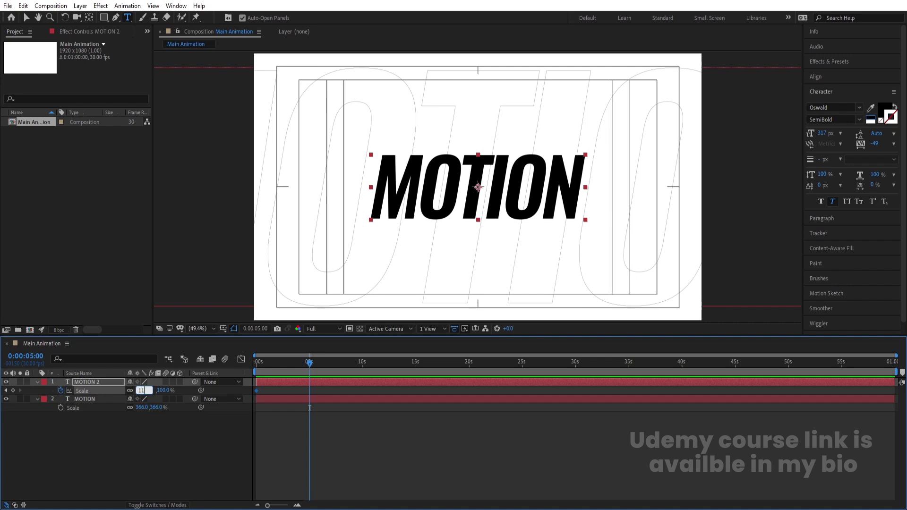
text(0)
key(Return)
Step: Preview the scale animation and revise MOTION 2's scale value at the 5-second keyframe
key(Home)
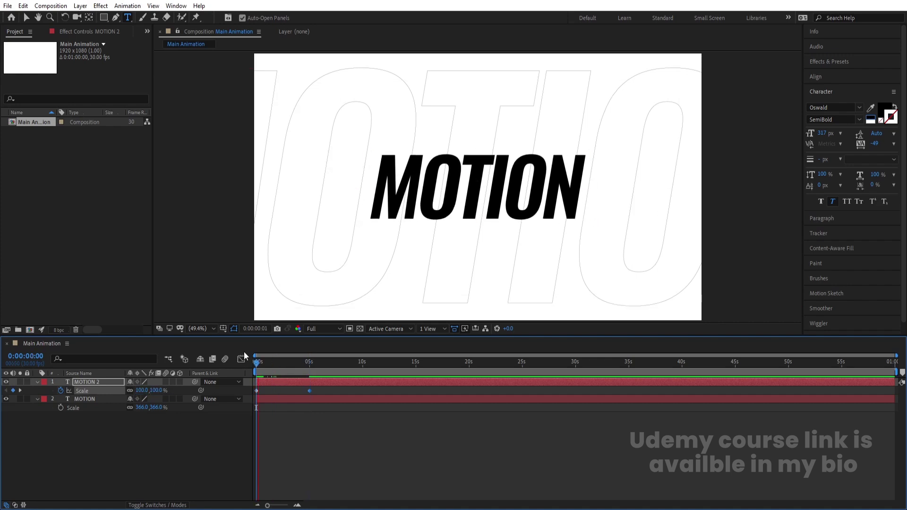
key(space)
key(k)
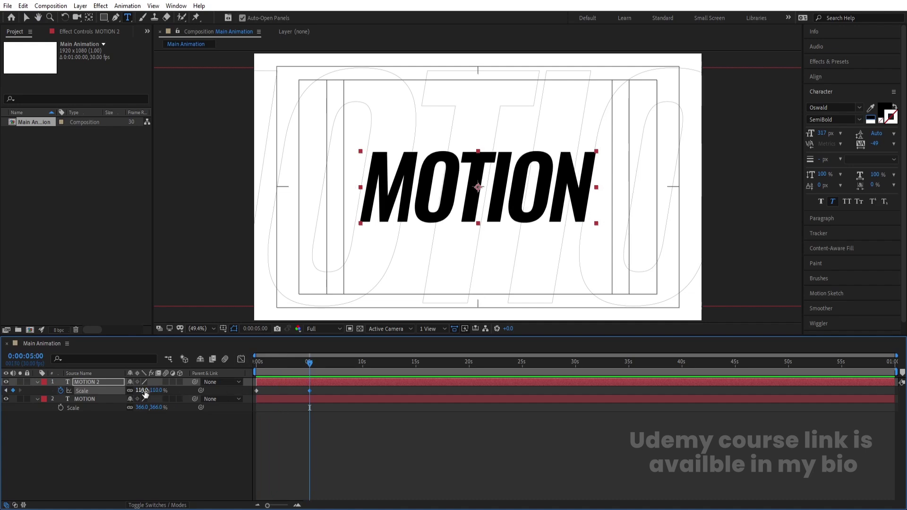
click(143, 390)
key(Return)
key(Home)
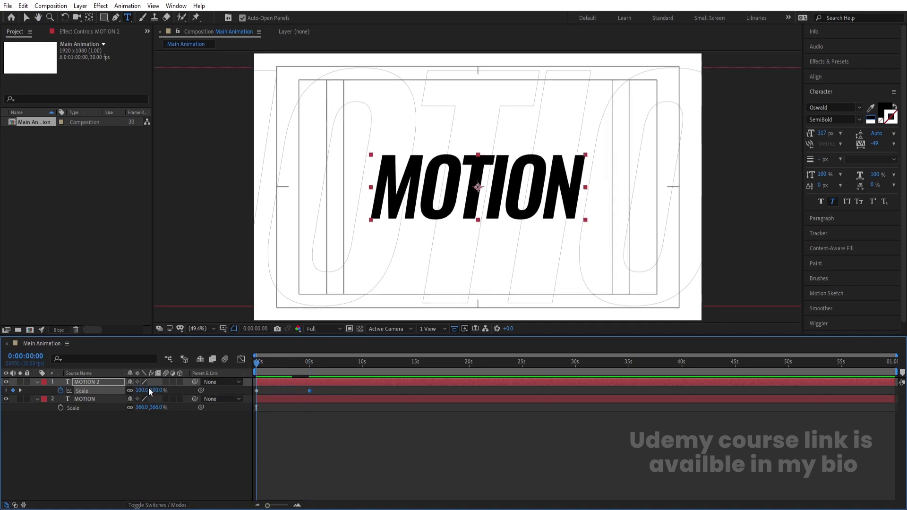
click(136, 418)
Step: Animate the outlined MOTION layer's scale from 366% at 0 seconds to 298% at 5 seconds and preview it
click(89, 399)
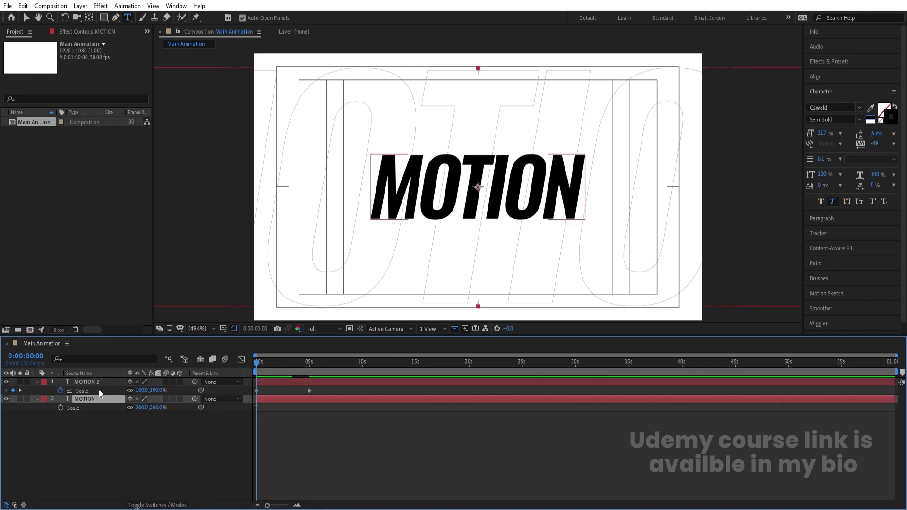
click(61, 407)
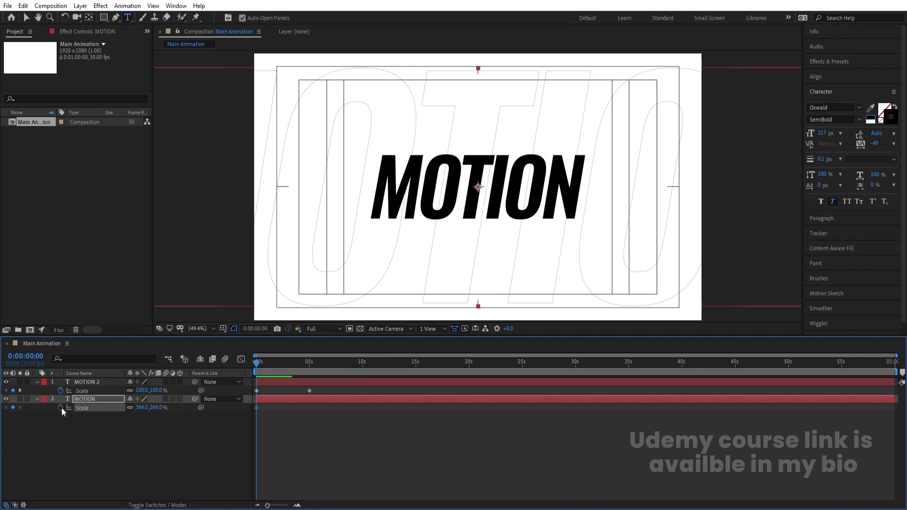
key(k)
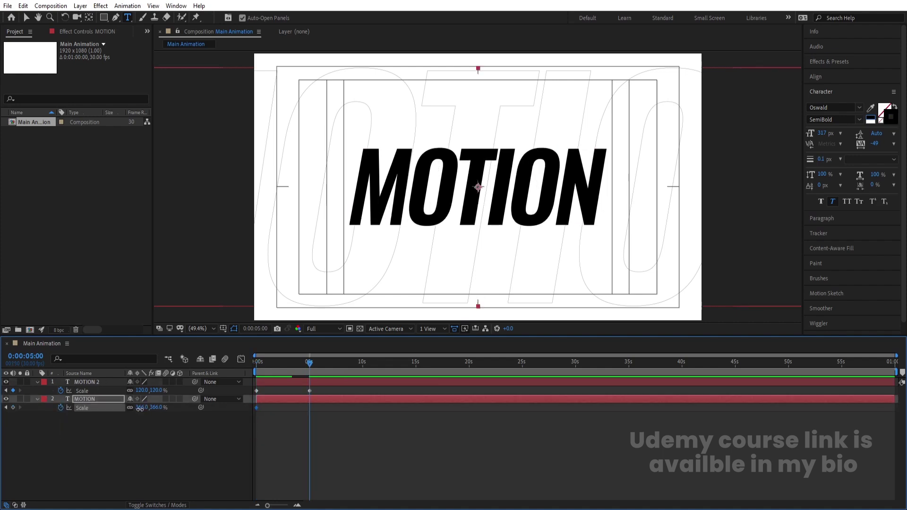
text(339)
key(Return)
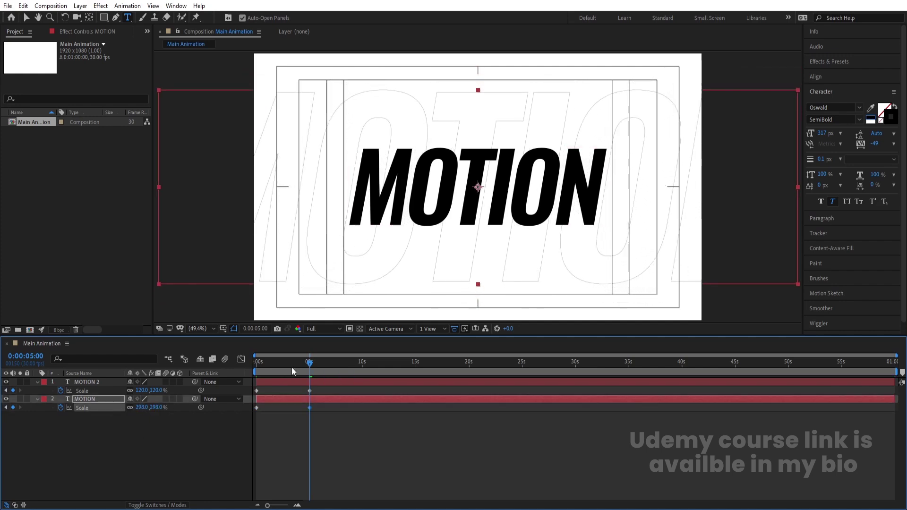
drag(291, 367, 163, 370)
key(space)
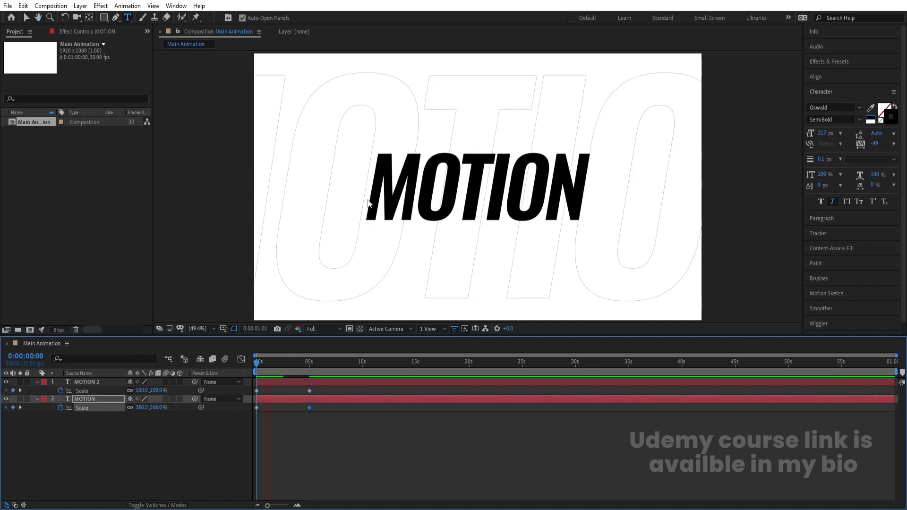
key(equal)
key(equal)
key(equal)
drag(299, 370, 162, 372)
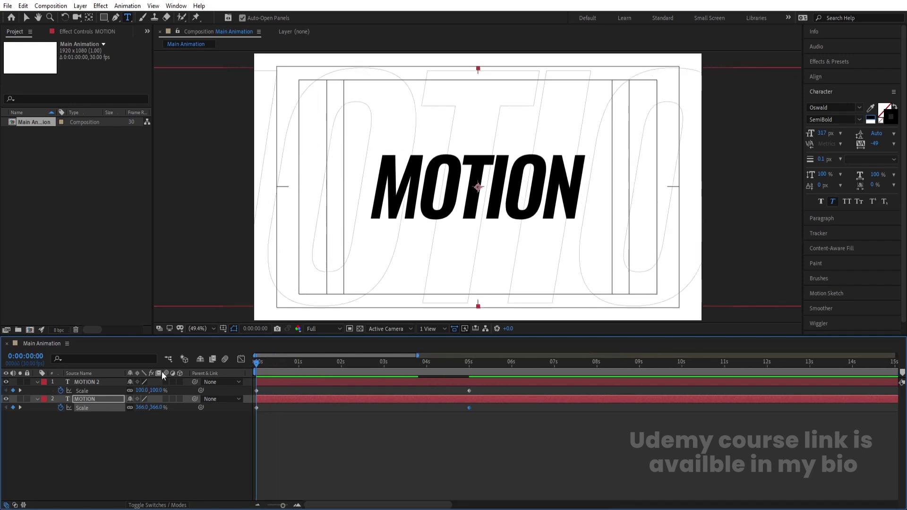
Step: Create a white 1920 x 1080 solid and place it beneath both MOTION text layers
click(131, 438)
key(ctrl+y)
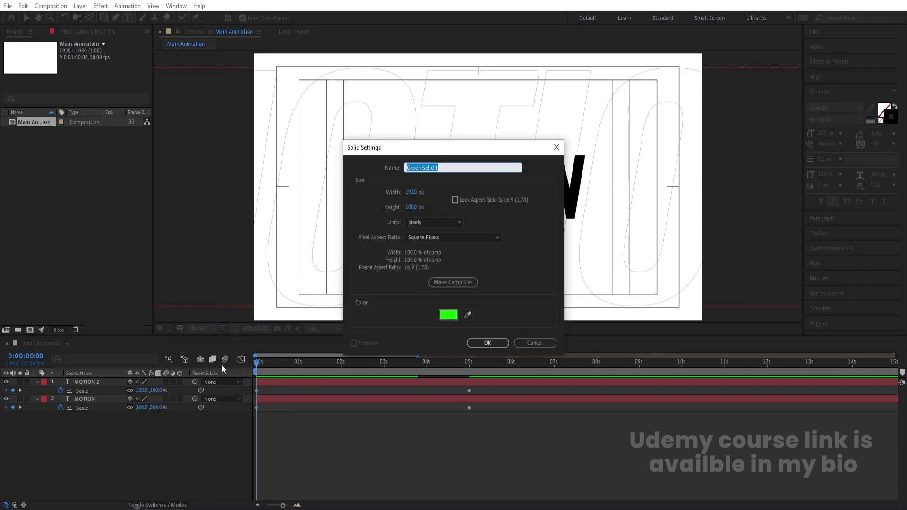
click(448, 315)
drag(449, 314, 291, 149)
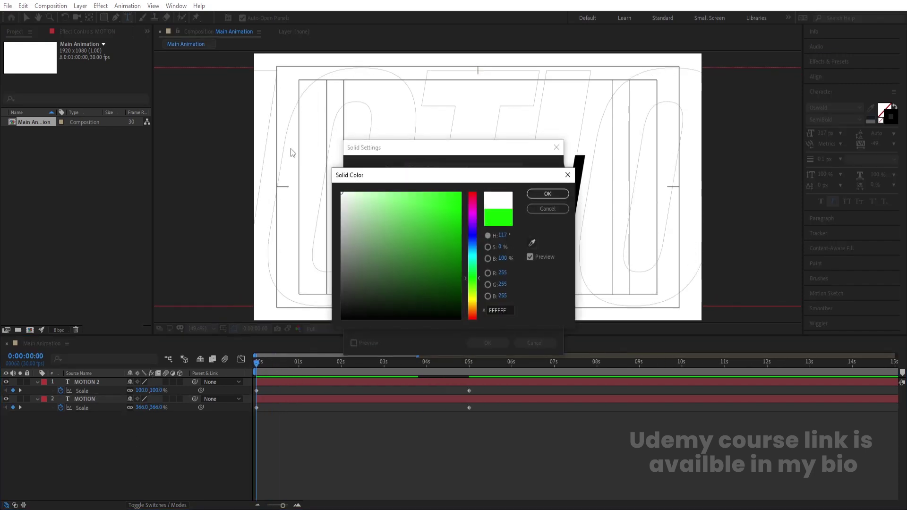
key(Return)
key(Return)
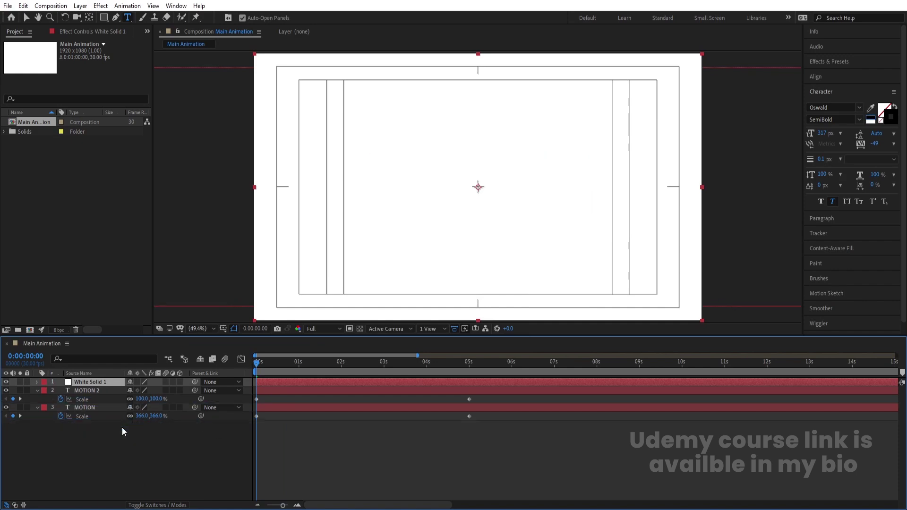
key(ctrl+shift+bracketleft)
click(121, 445)
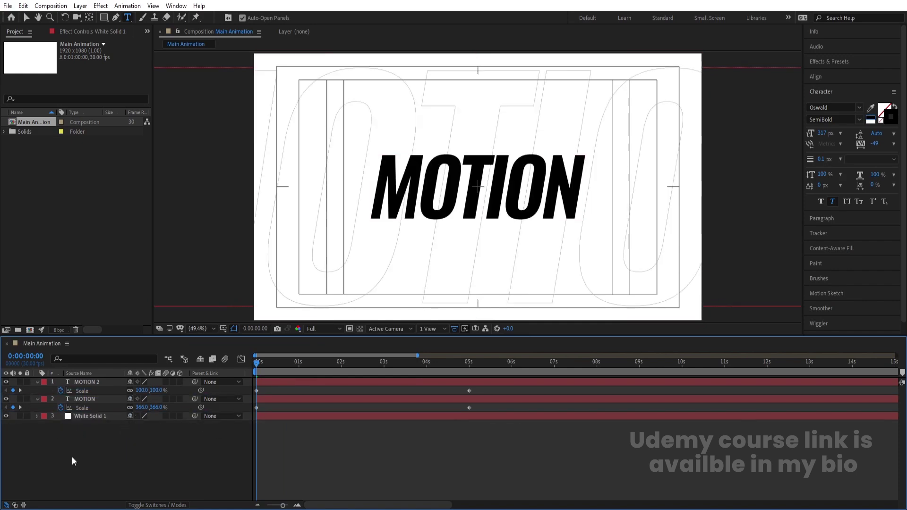
key(u)
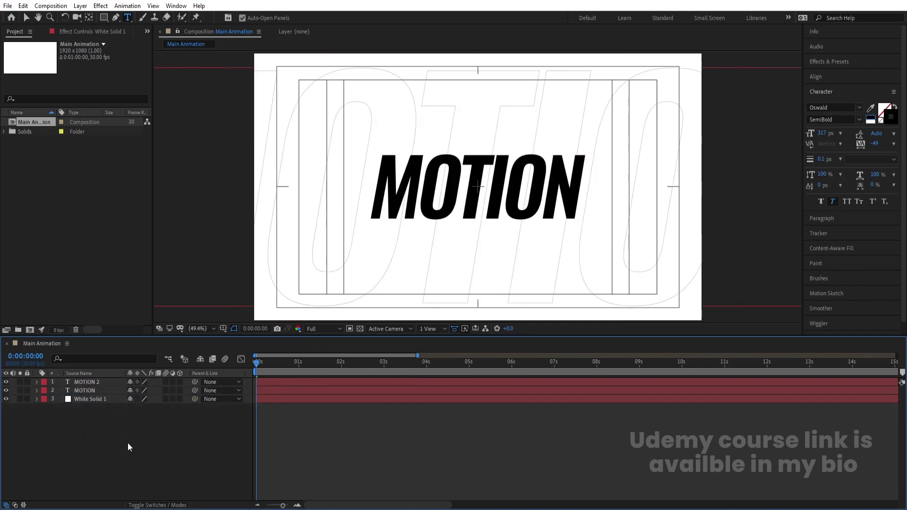
Step: Create a black solid named bg, move it beneath all other layers and lock it
key(ctrl+y)
text(bg)
click(449, 315)
drag(447, 264, 342, 355)
key(Return)
key(Return)
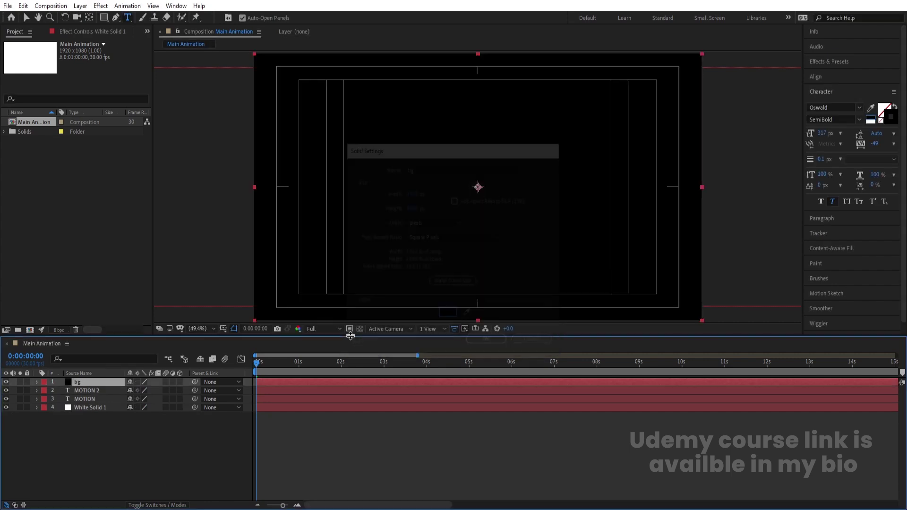
drag(93, 390, 88, 416)
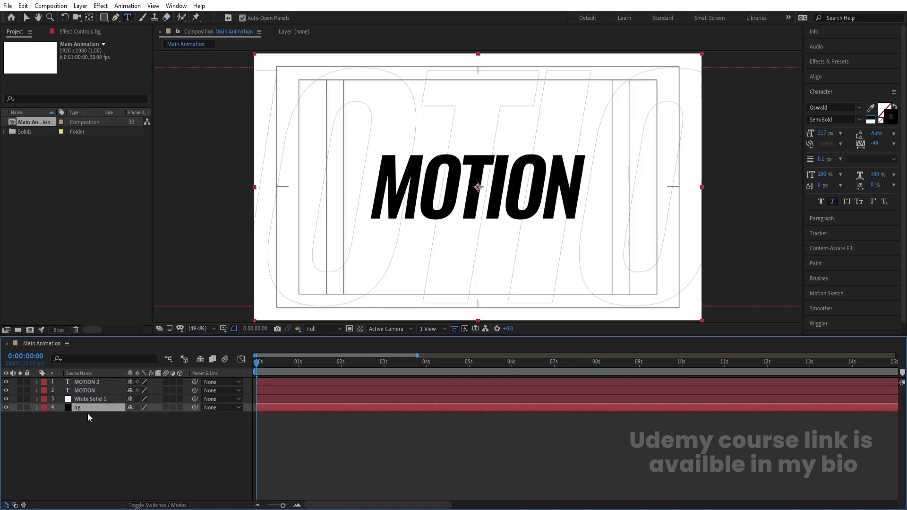
click(27, 409)
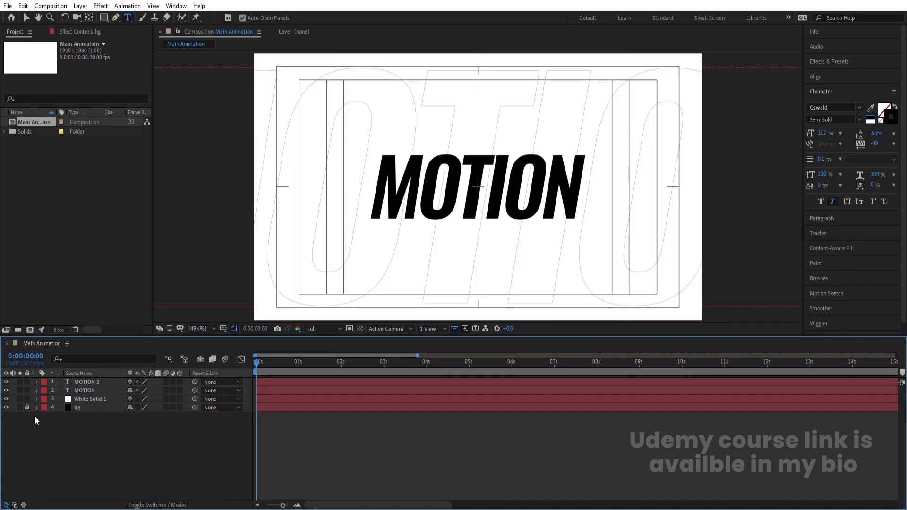
Step: Pre-compose the two MOTION text layers and the white solid into a composition named Motion
click(78, 399)
key(ctrl+a)
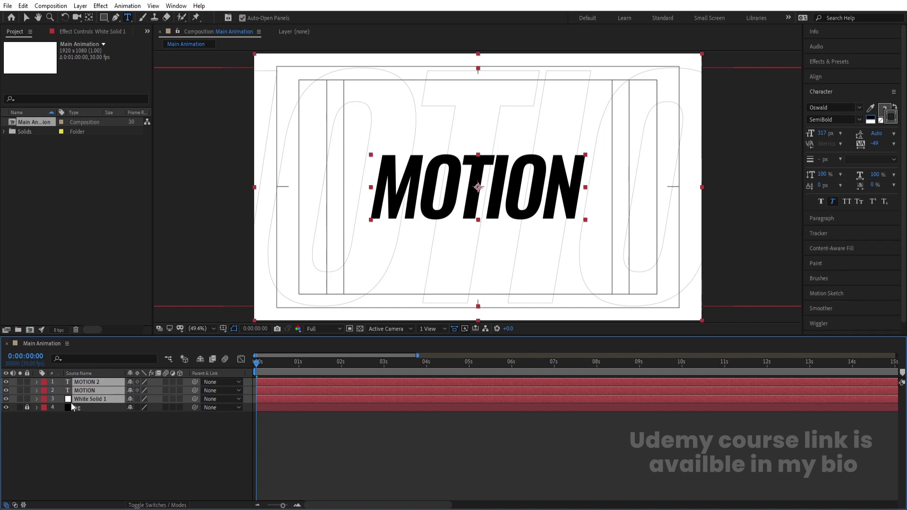
key(ctrl+shift+c)
text(Motion)
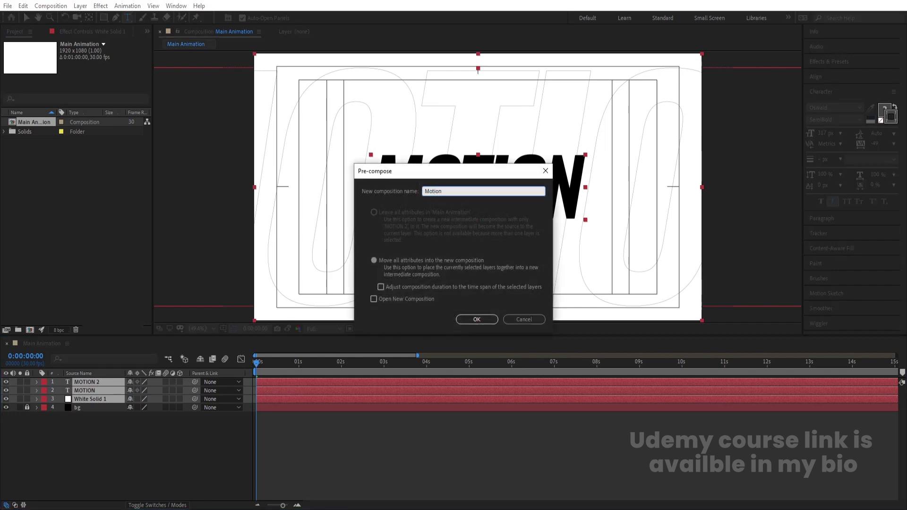
key(Return)
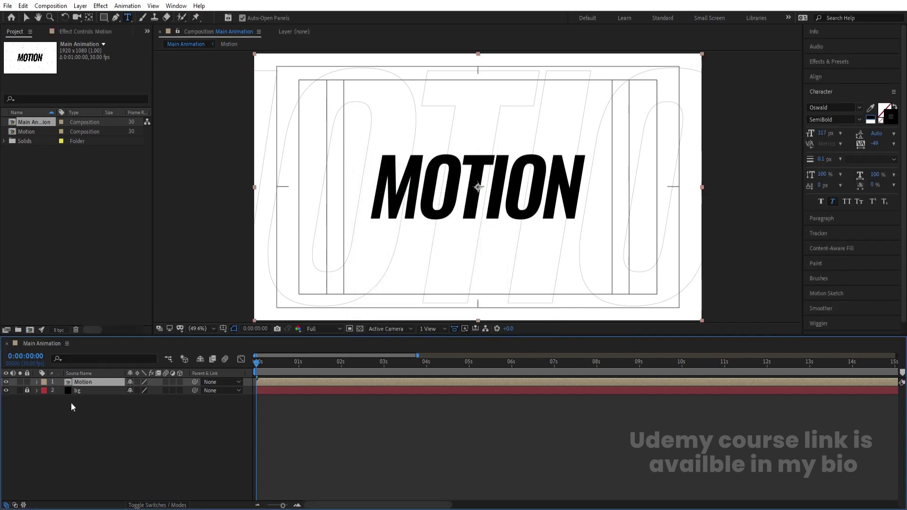
click(115, 427)
Step: Draw a rectangular mask over the upper half of the Motion layer, ending at the frame's vertical centre
click(101, 382)
click(104, 17)
drag(249, 53, 709, 186)
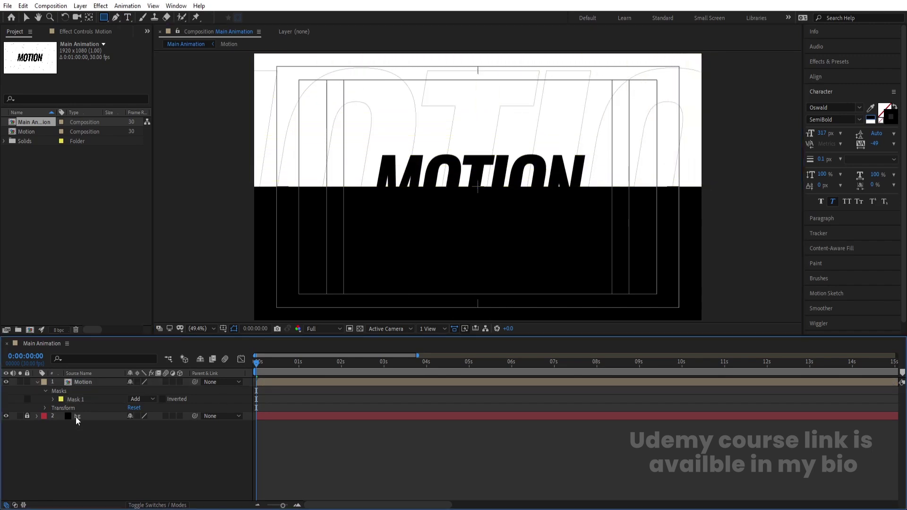
Step: Duplicate the masked Motion layer and invert the mask on the upper copy in the layer stack
click(76, 384)
key(ctrl+d)
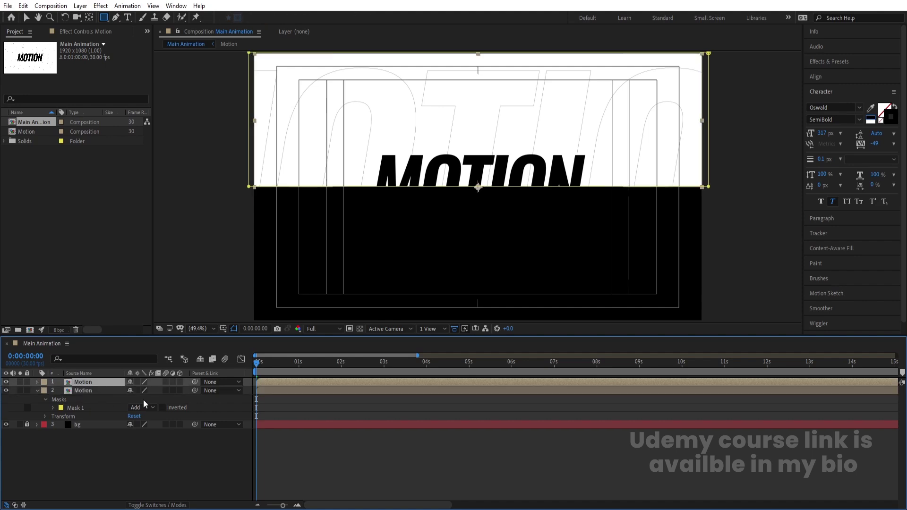
key(m)
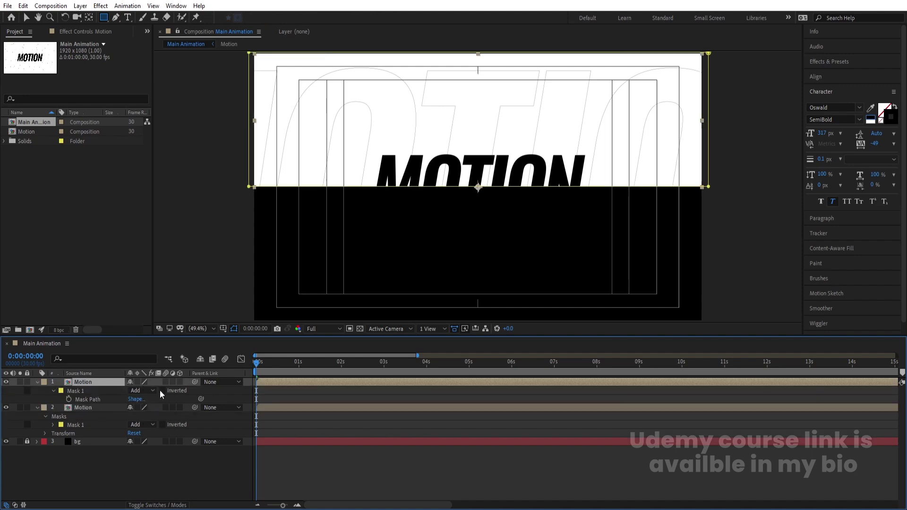
click(163, 390)
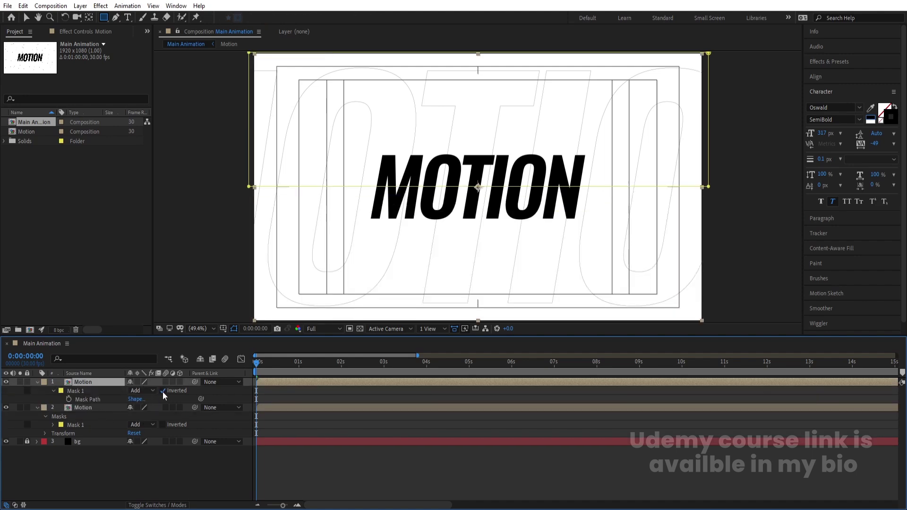
Step: Add position keyframes at 0 seconds to both Motion layers
click(101, 407)
shift+click(86, 383)
key(p)
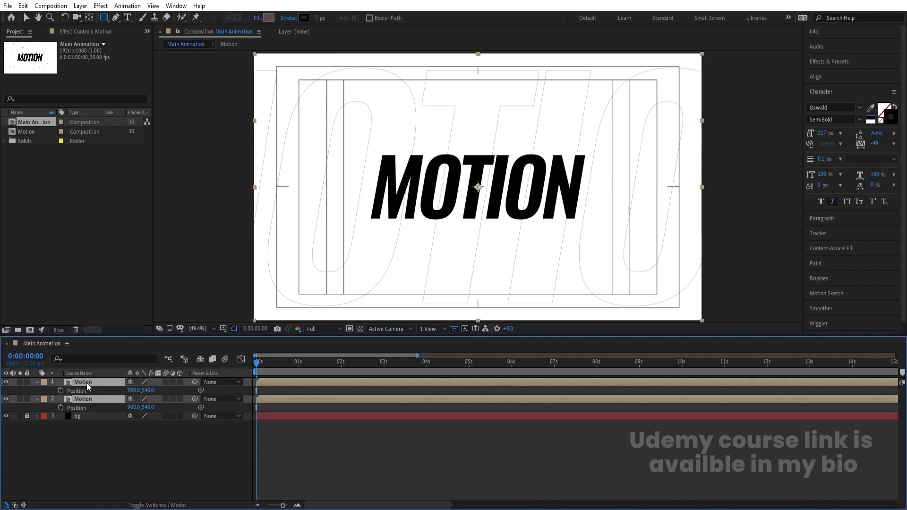
click(61, 391)
key(equal)
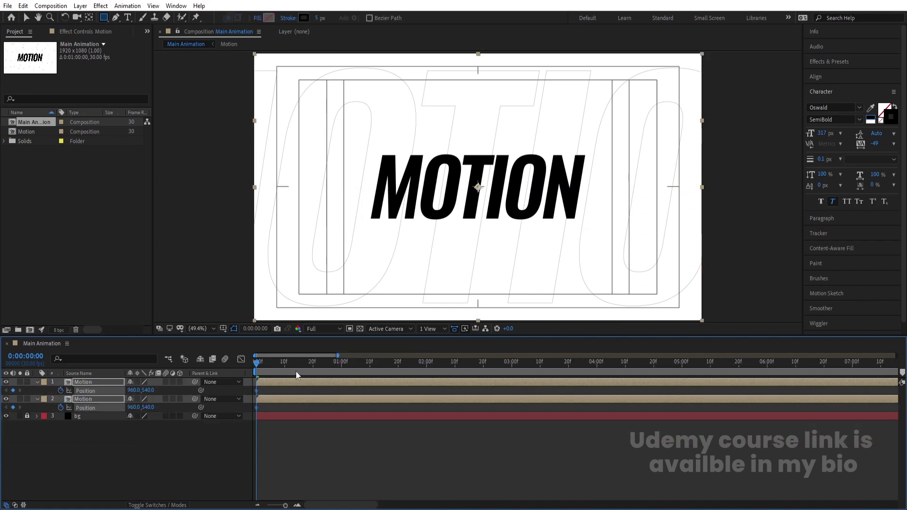
Step: At 1 second, set the Y position to 1095 for the first Motion layer and -20 for the second
click(342, 364)
click(135, 430)
click(92, 381)
drag(147, 391, 383, 395)
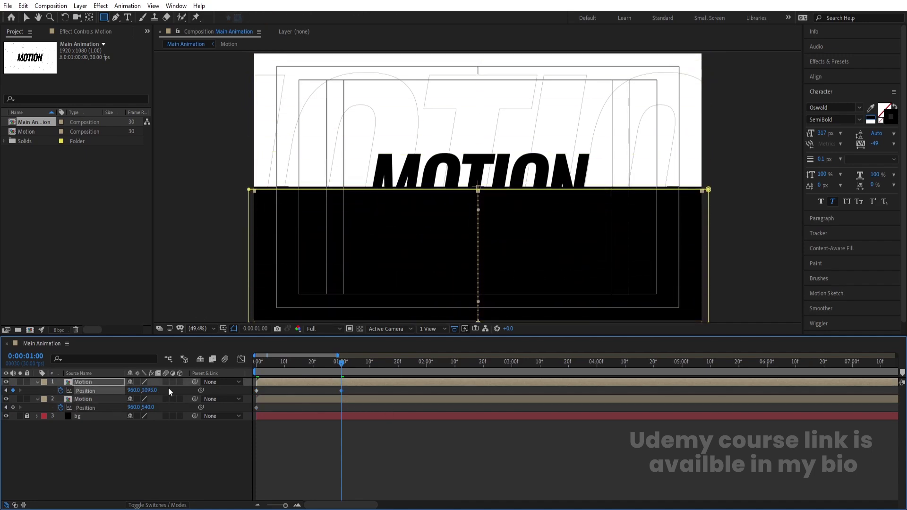
click(94, 400)
drag(154, 409, 97, 402)
Step: Ease both Motion layers' position keyframes into a steep mid-move speed peak in the graph editor and preview the split
drag(390, 456, 243, 374)
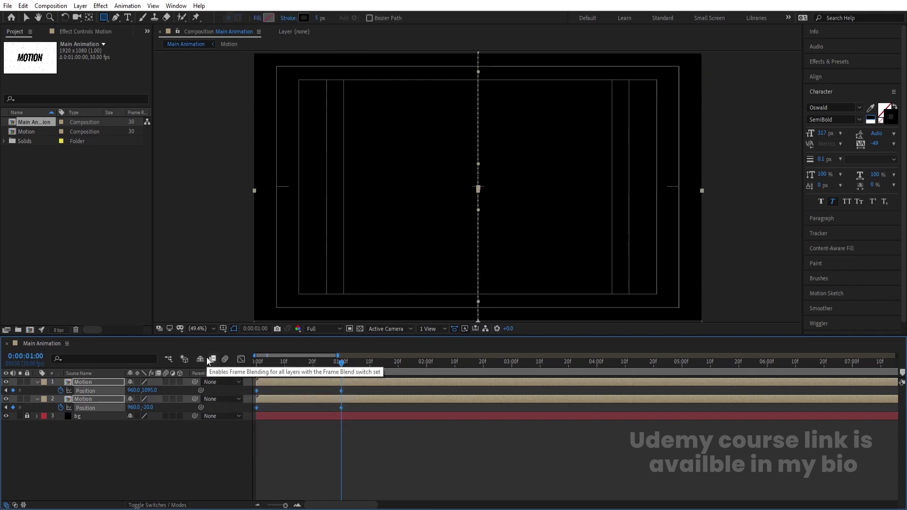
click(241, 359)
drag(399, 437, 258, 483)
drag(328, 475, 291, 477)
key(Home)
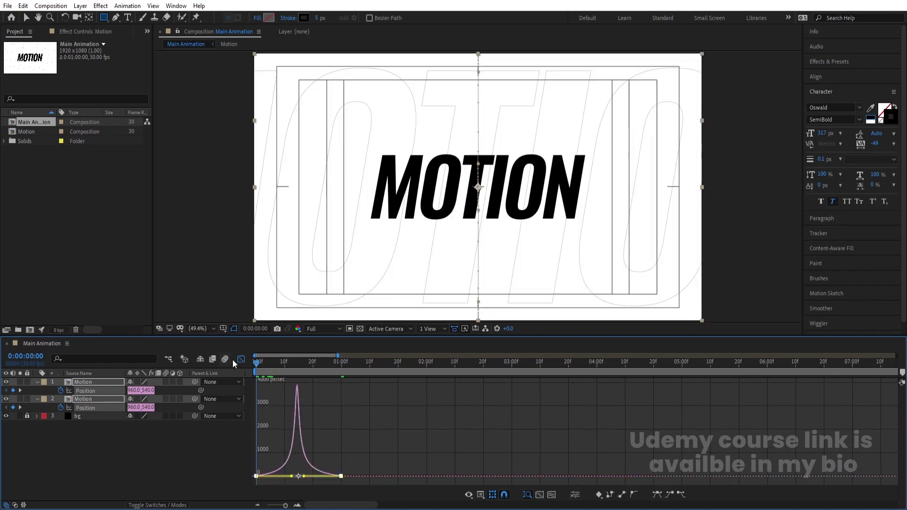
click(241, 359)
key(space)
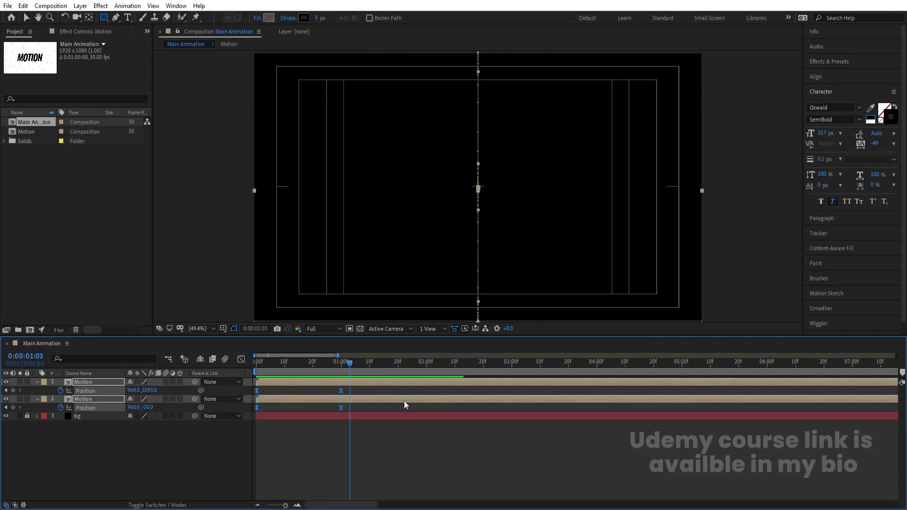
Step: Move both layers' ending position keyframes to 0:00:01:20 and preview the slower split
drag(358, 389, 398, 398)
key(Home)
key(space)
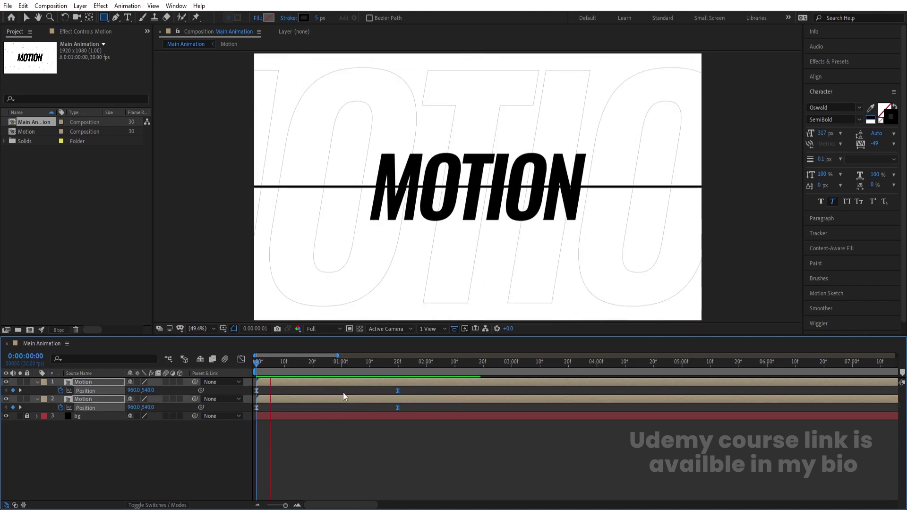
Step: Duplicate both Motion layers, place the copies just above bg and start them at 0:00:01:20
click(400, 374)
click(95, 424)
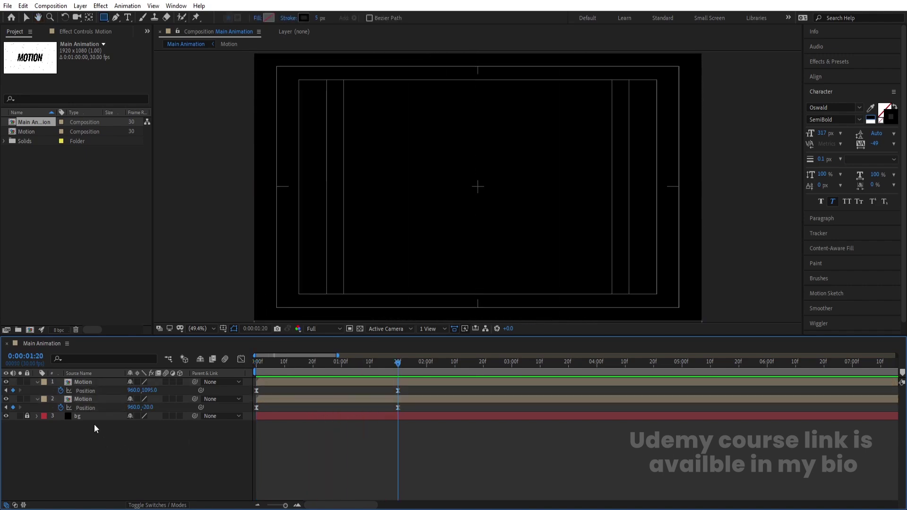
click(83, 401)
ctrl+click(76, 382)
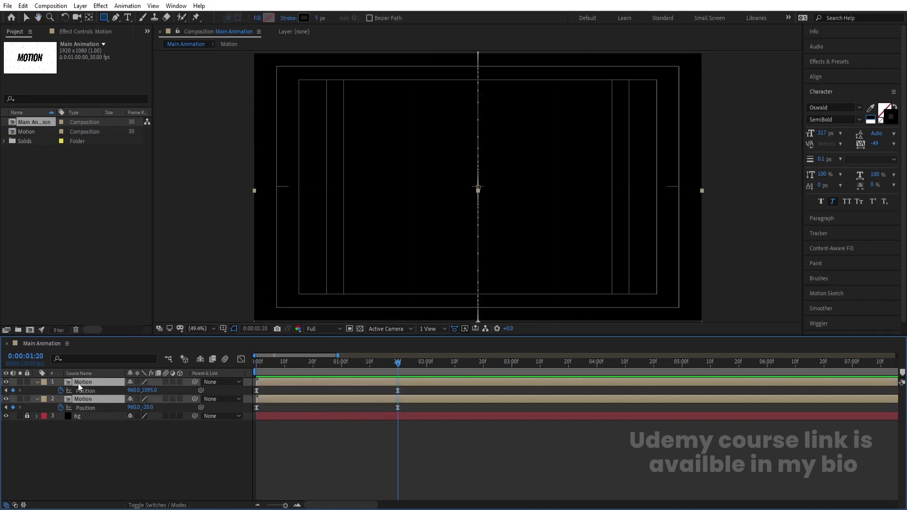
key(ctrl+d)
key(minus)
key(Num_Lock)
drag(83, 406, 89, 420)
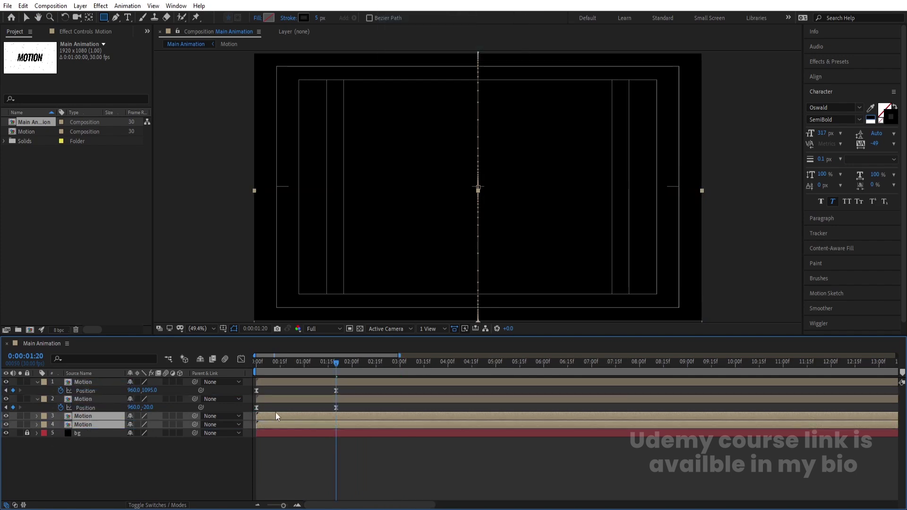
key(bracketleft)
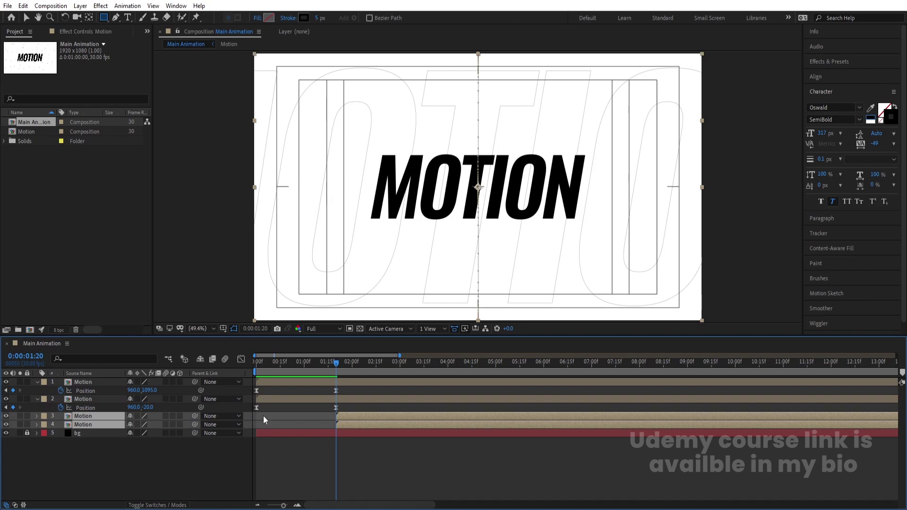
Step: Preview the split transition with the duplicated Motion layers from 0 seconds
drag(335, 363, 231, 364)
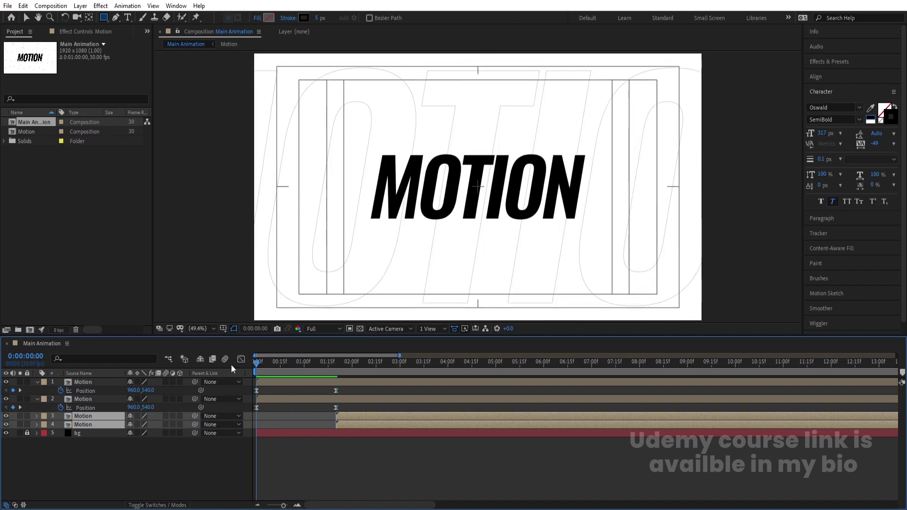
key(space)
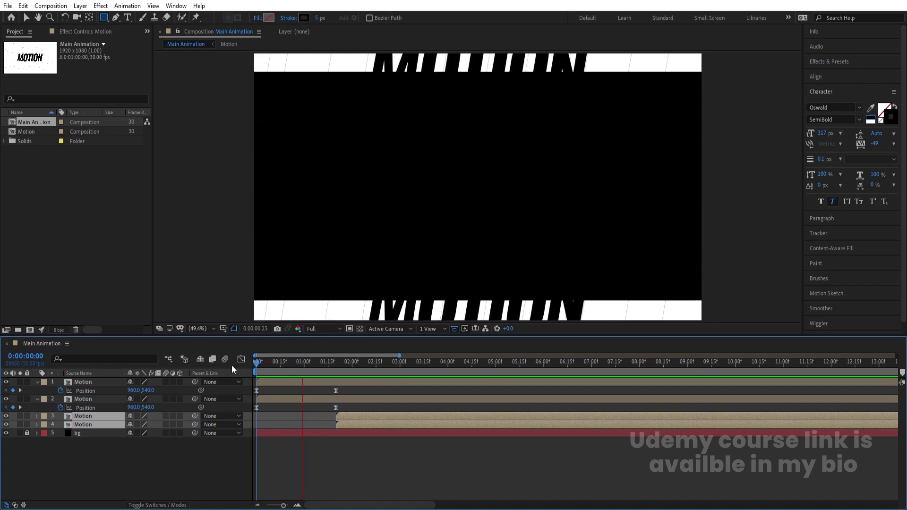
key(space)
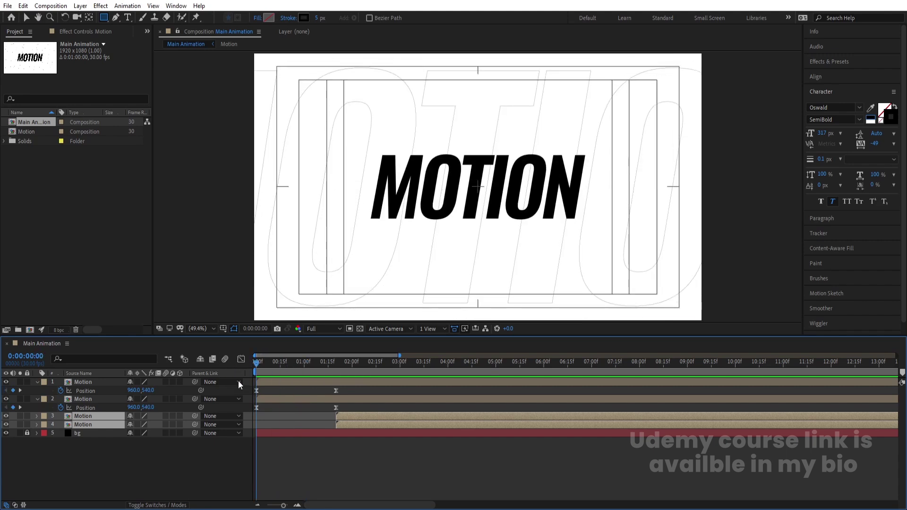
Step: Start the duplicated Motion layers at 0 seconds with their position keyframes beginning at 0:00:01:20, and preview the transition
drag(345, 416, 270, 415)
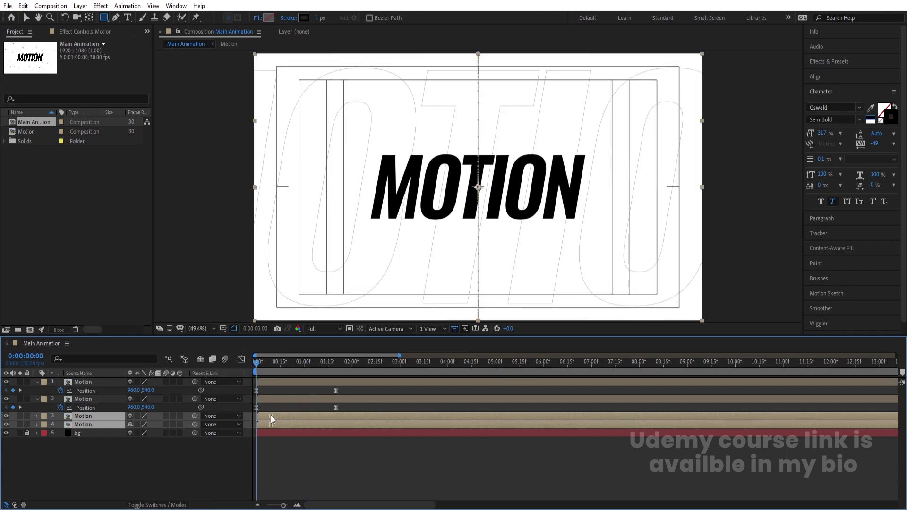
key(space)
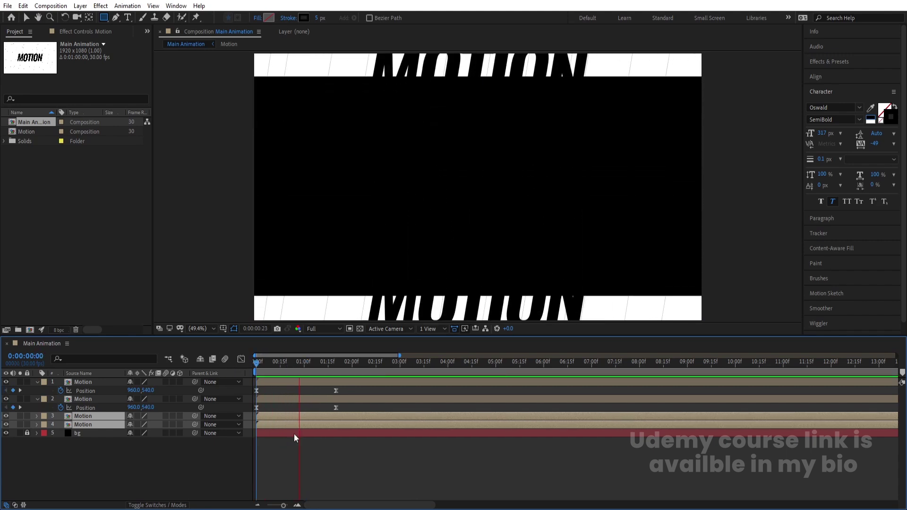
key(p)
mouse_move(349, 424)
mouse_down()
mouse_move(255, 446)
mouse_move(305, 425)
mouse_move(344, 426)
mouse_up()
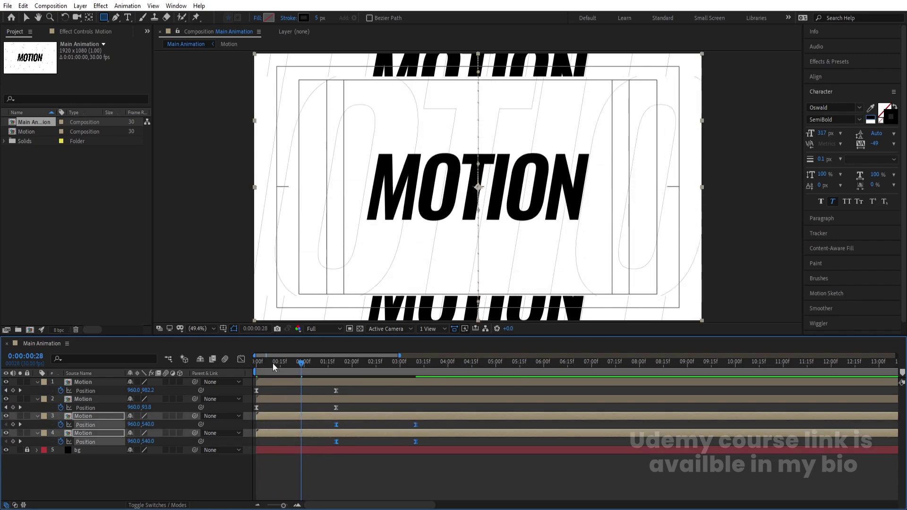
key(space)
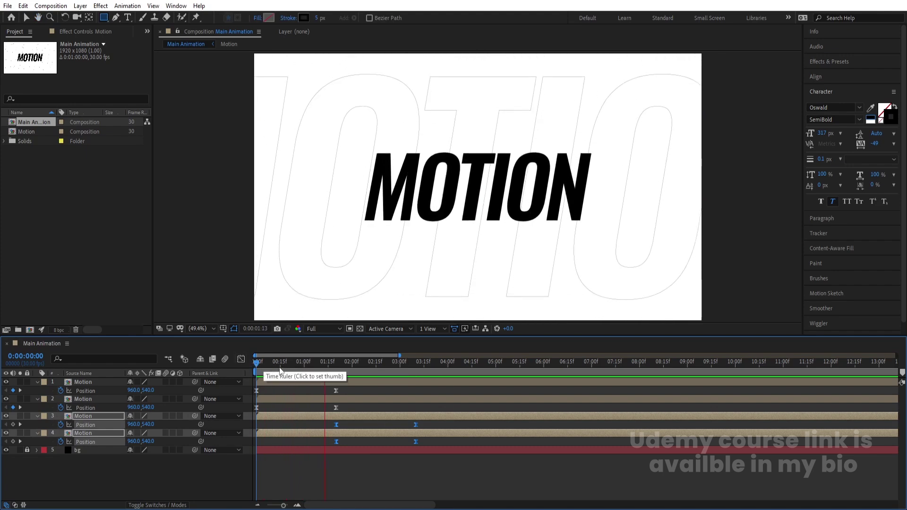
key(space)
click(369, 472)
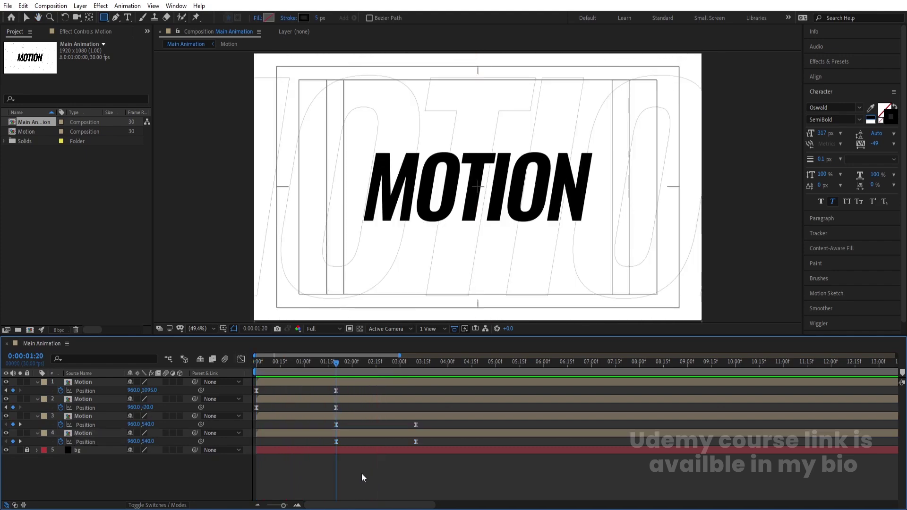
Step: Duplicate the Motion composition in the project and name the copy Design
click(97, 415)
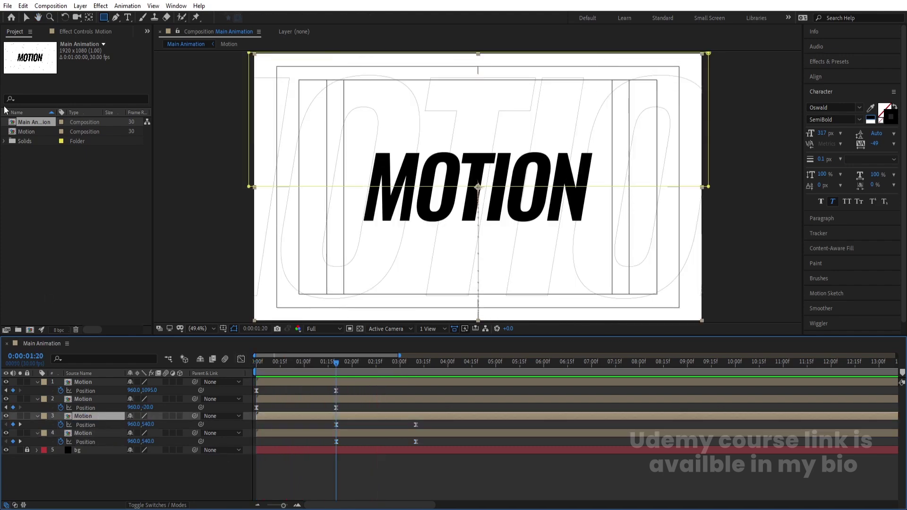
click(34, 132)
key(ctrl+d)
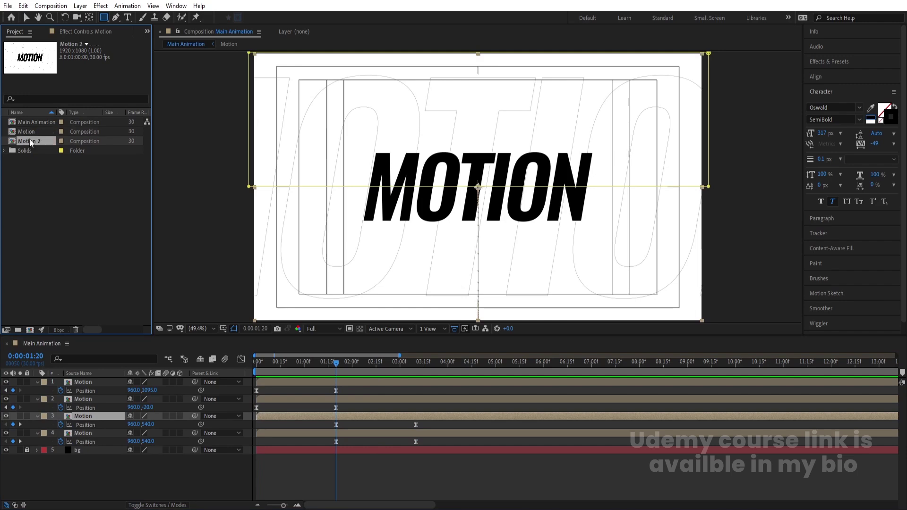
key(Return)
text(Design)
key(Return)
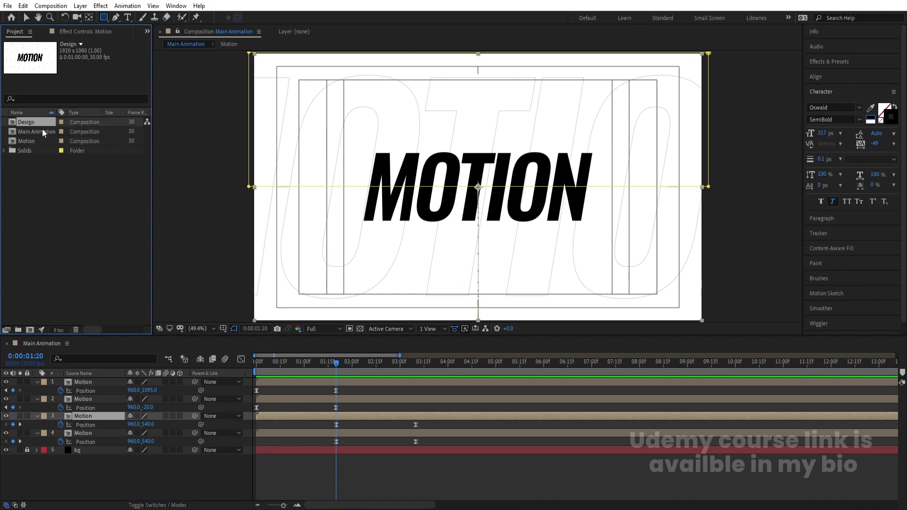
Step: Open the Design composition and change its small solid front text to DESIGN
double_click(22, 124)
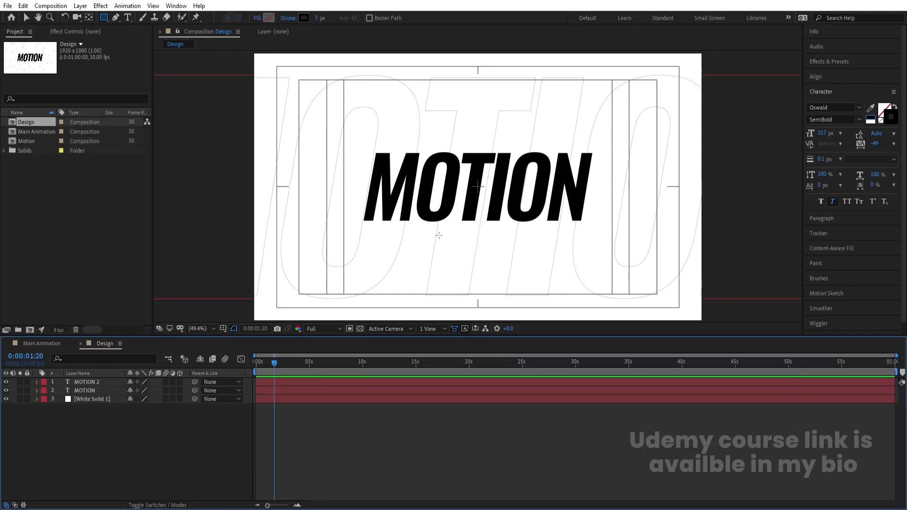
key(ctrl+t)
double_click(443, 208)
text(DESIGN)
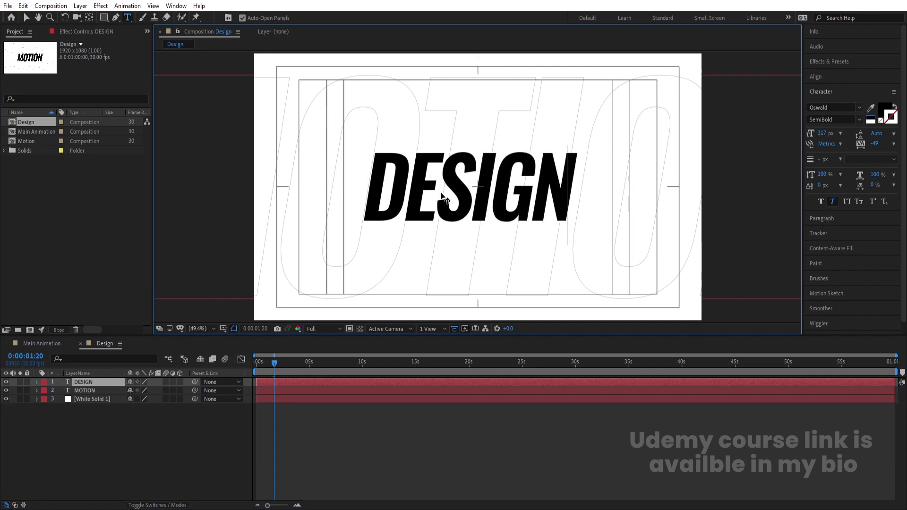
Step: Copy the DESIGN wording and replace the large background MOTION text with it
key(ctrl+a)
key(ctrl+c)
click(88, 391)
double_click(284, 243)
key(ctrl+v)
Step: Give the large background DESIGN text a black outline without fill, with a 0.1 px stroke width
click(88, 390)
click(882, 112)
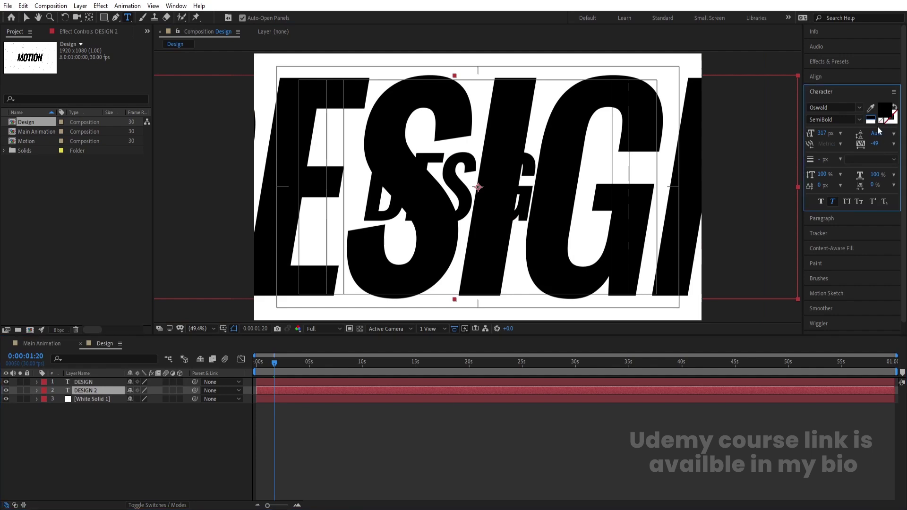
click(894, 107)
click(823, 160)
text(0.1)
key(Return)
click(118, 495)
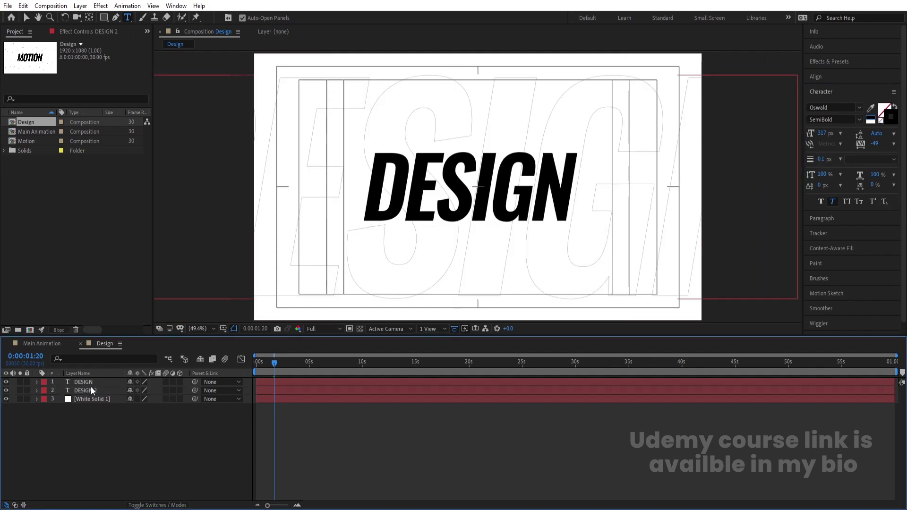
Step: Center the small front DESIGN text horizontally in the composition
click(84, 382)
click(824, 75)
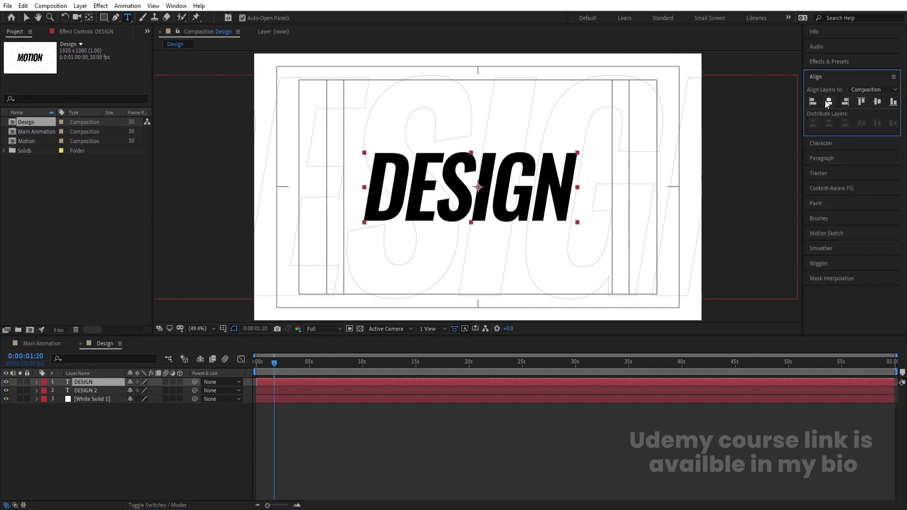
click(827, 103)
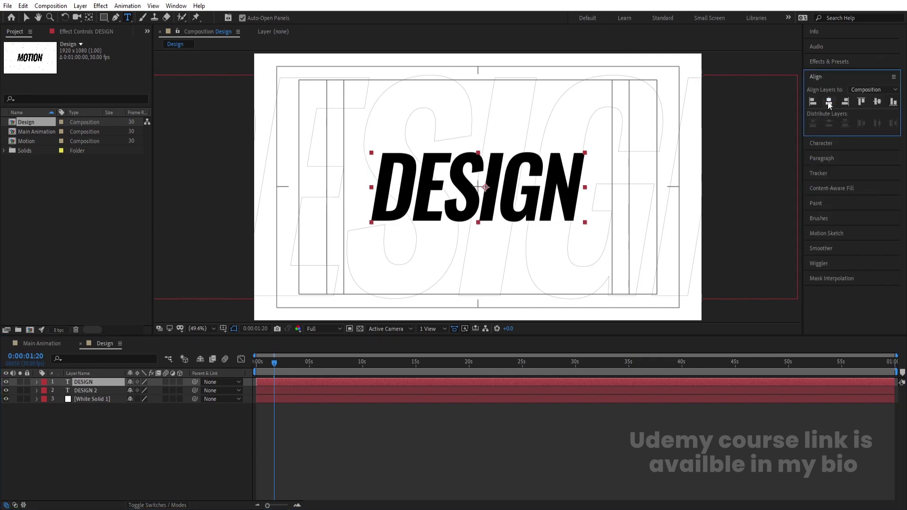
Step: Replace the two lower Motion layers in Main Animation with the Design composition and preview from 0 seconds
click(44, 345)
shift+click(83, 432)
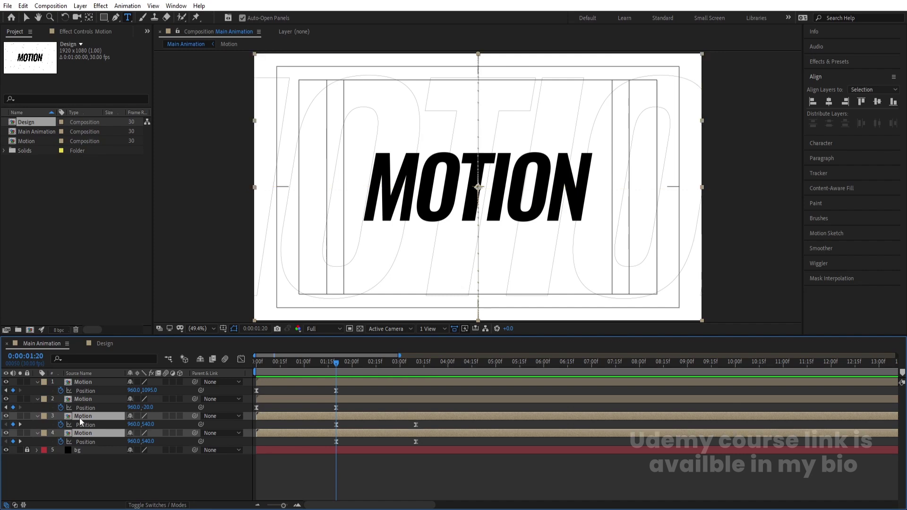
drag(28, 122, 93, 364)
drag(96, 410, 101, 418)
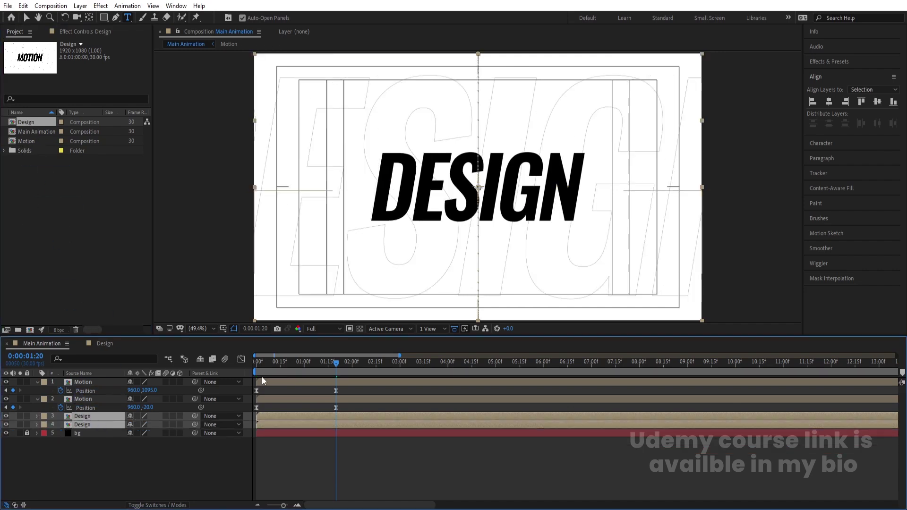
drag(275, 364, 229, 359)
key(space)
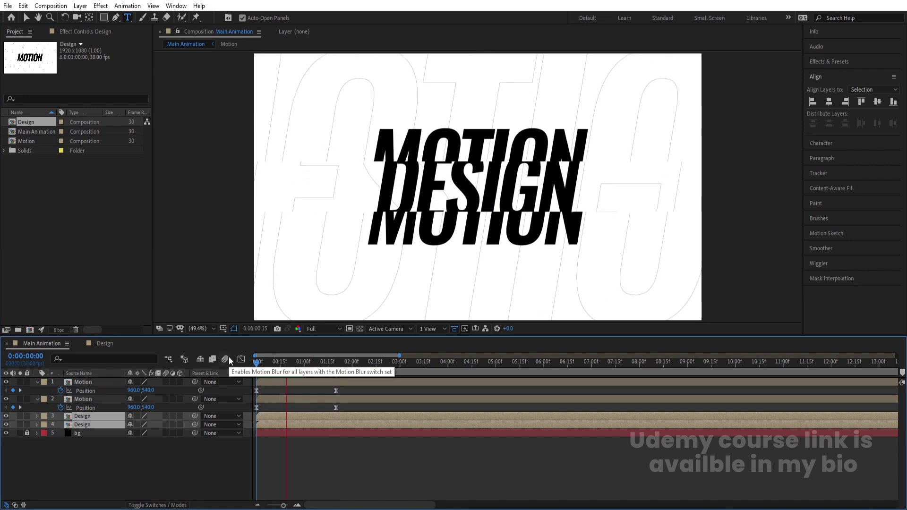
click(315, 459)
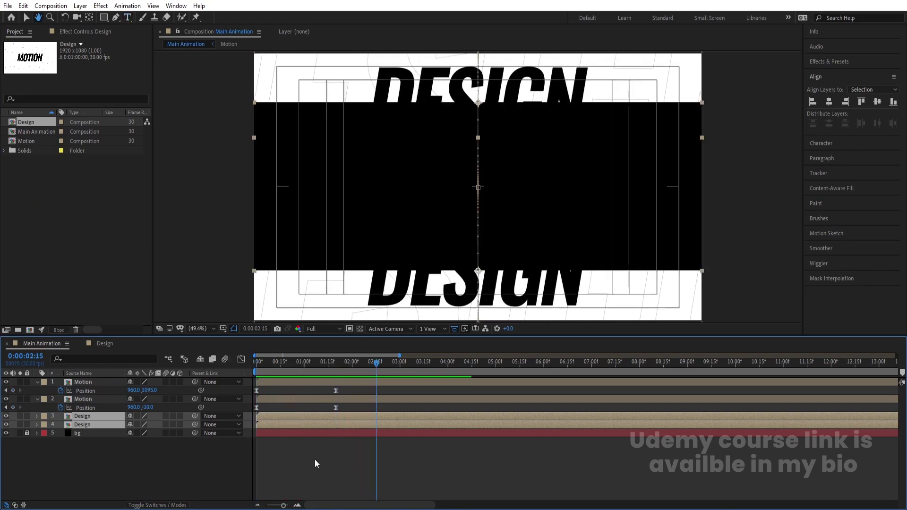
Step: Duplicate both Design layers, place the copies just above bg and start them at 0:00:01:20
key(u)
key(u)
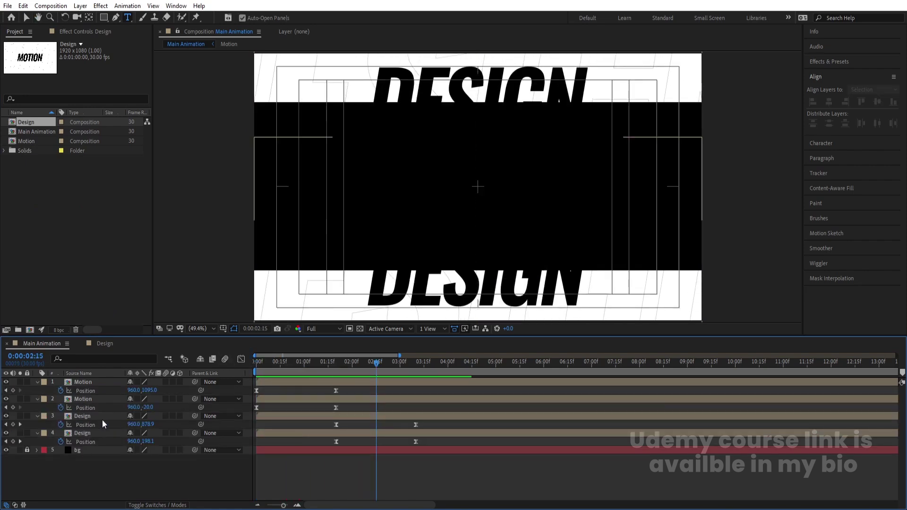
click(80, 415)
shift+click(89, 433)
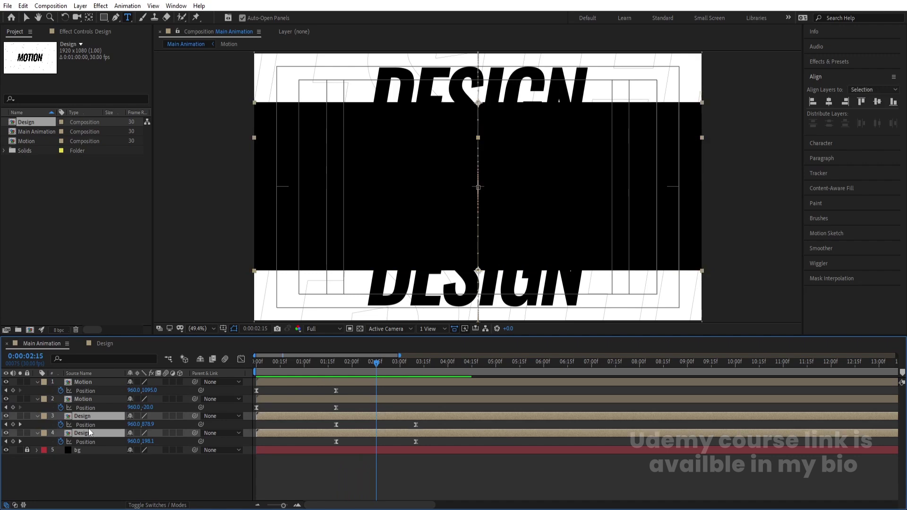
key(ctrl+d)
drag(93, 449, 93, 461)
drag(288, 452, 355, 443)
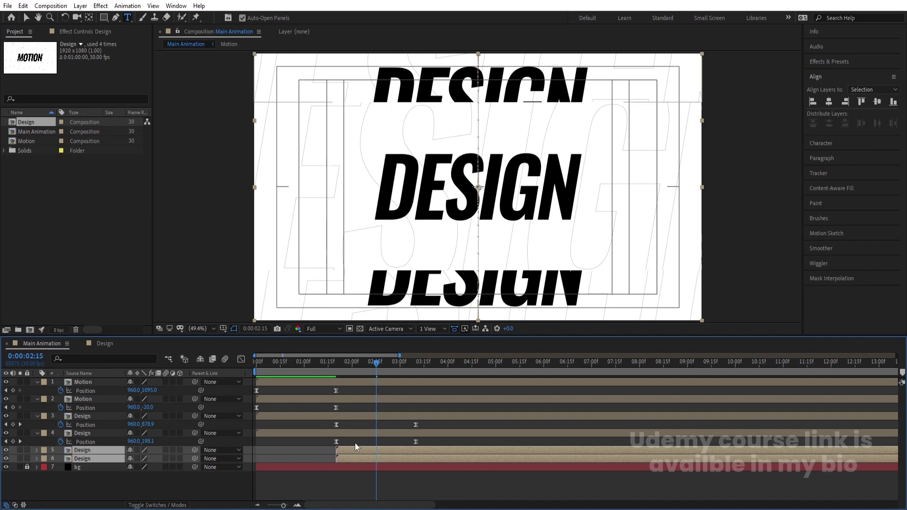
Step: Show the position keyframes of the new Design layers and preview the DESIGN split
key(p)
click(329, 363)
key(space)
key(space)
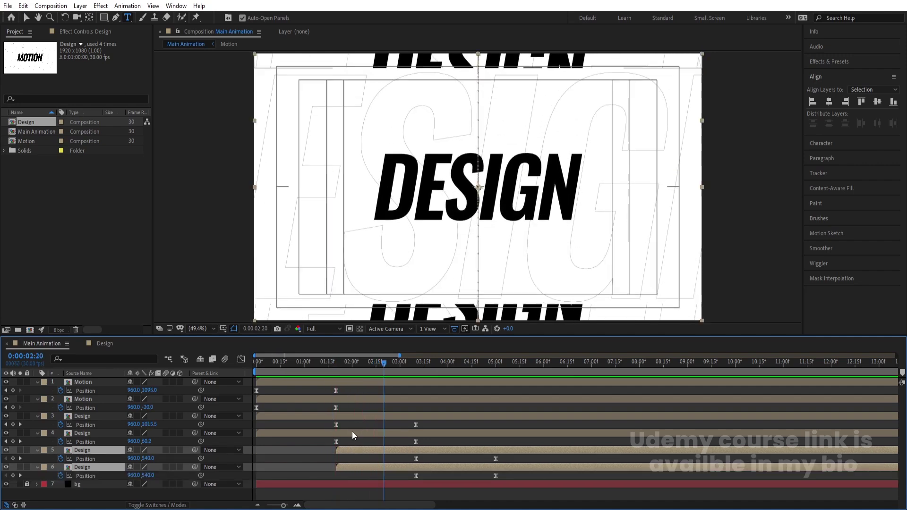
click(313, 427)
Step: Duplicate the Design composition in the project and name the copy is
click(24, 124)
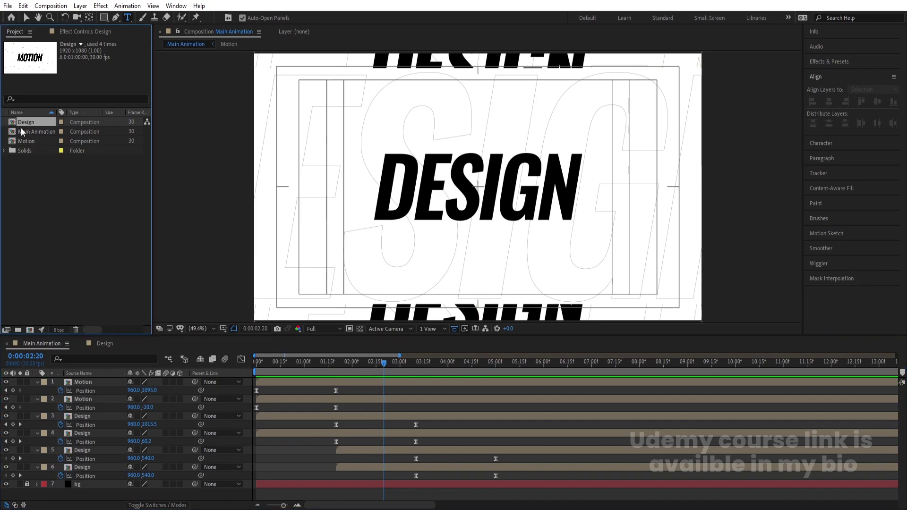
key(ctrl+d)
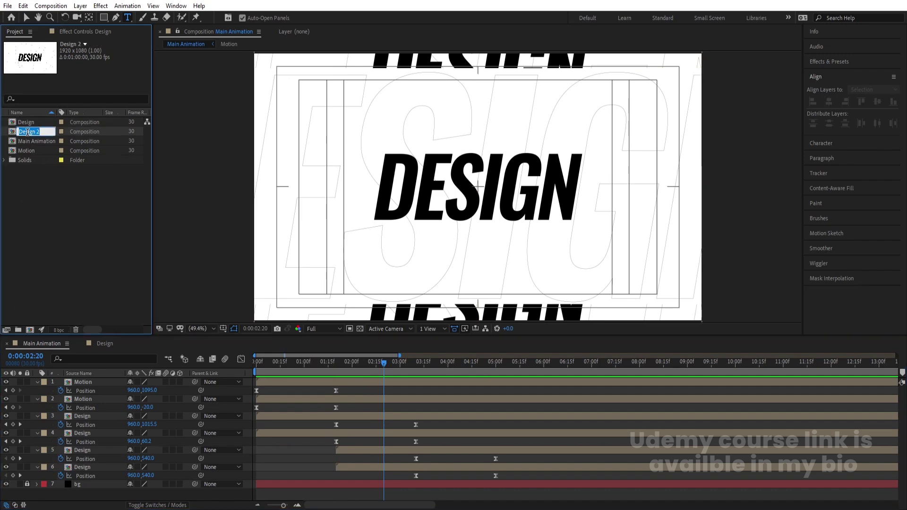
key(BackSpace)
Step: Open the is composition and change its small solid front text to IS
double_click(27, 133)
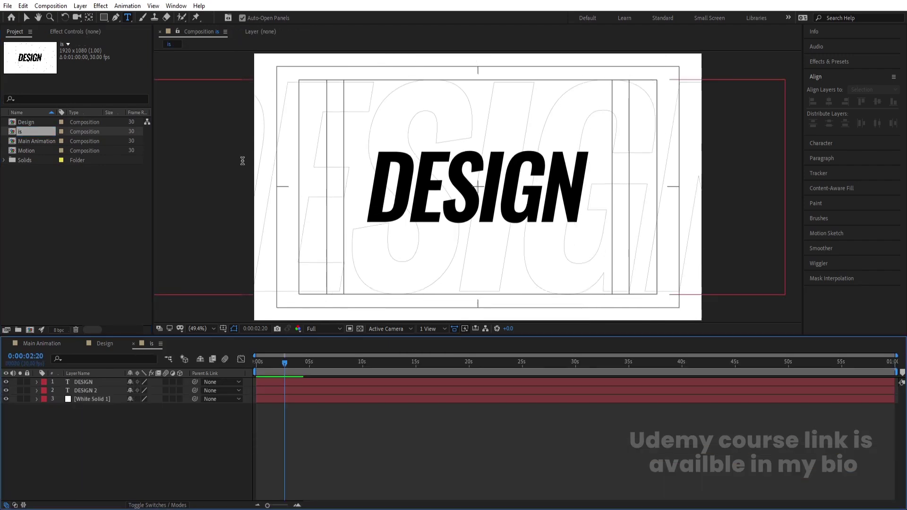
double_click(432, 200)
text(Is)
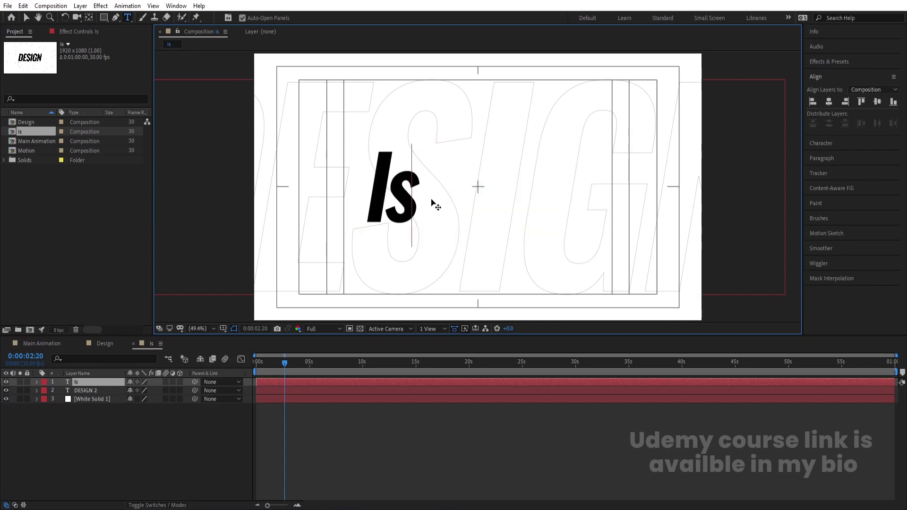
key(BackSpace)
text(S)
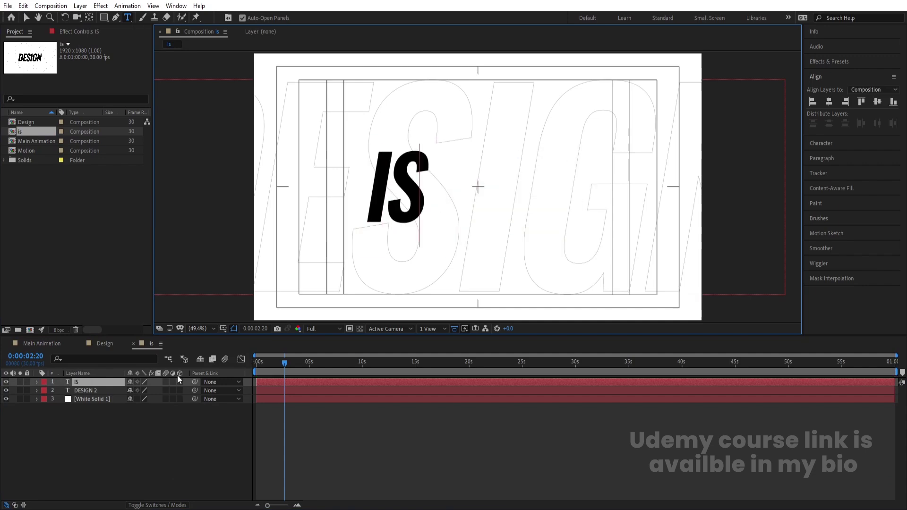
Step: Center the small IS text horizontally in the composition and center its anchor point on the text
click(100, 384)
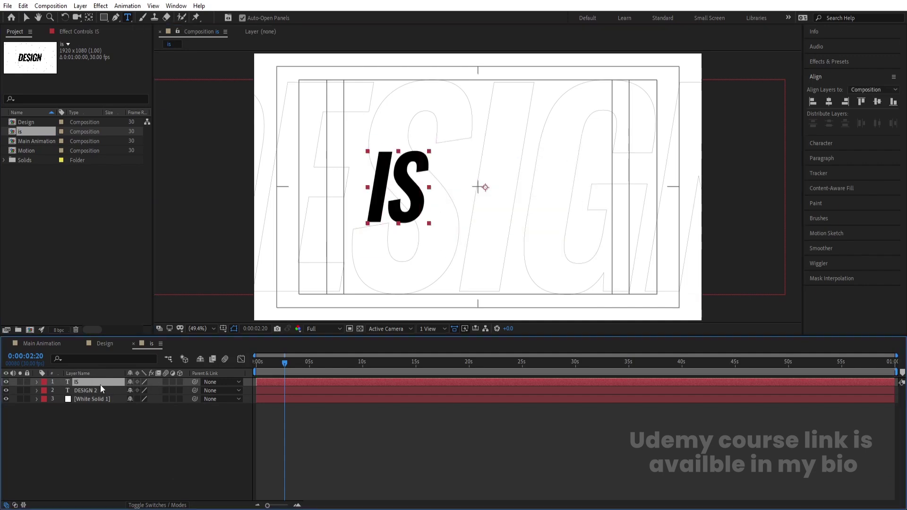
click(829, 102)
key(ctrl+alt+Home)
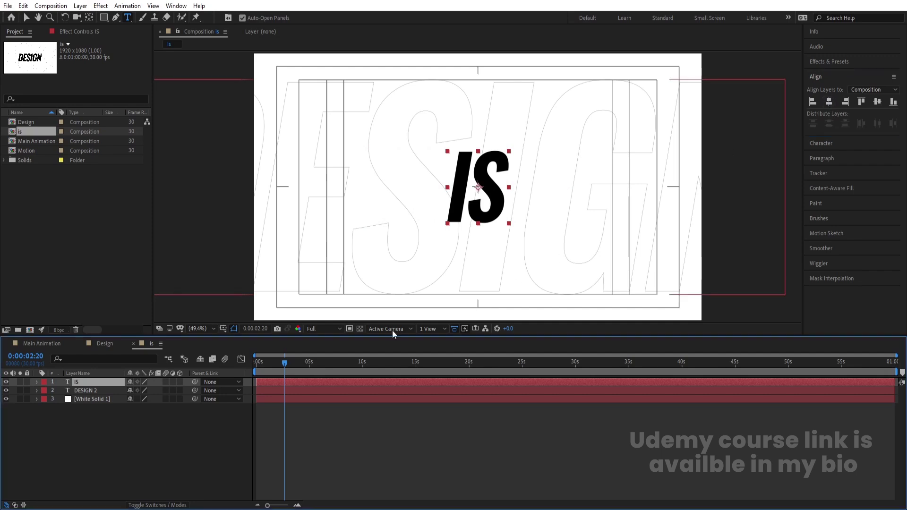
Step: Change the large outlined background text to IS and move it to an X position of 2091
click(82, 391)
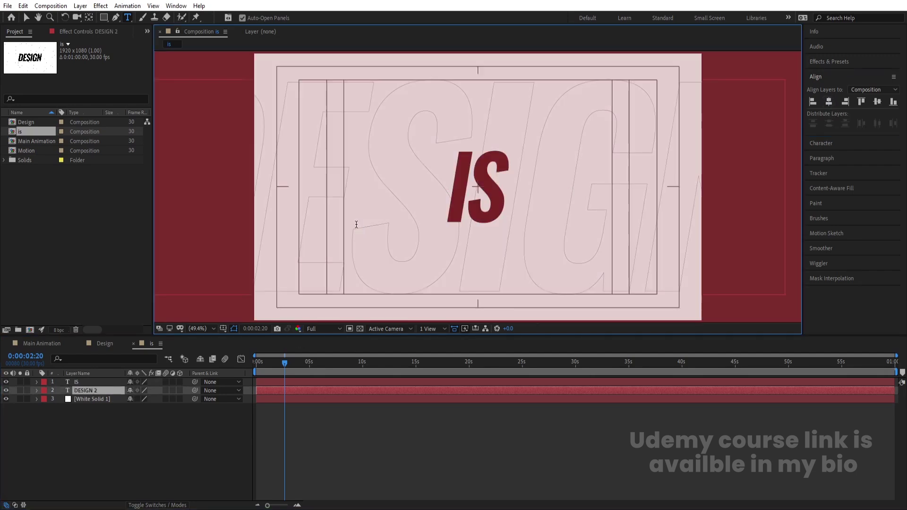
text(IS)
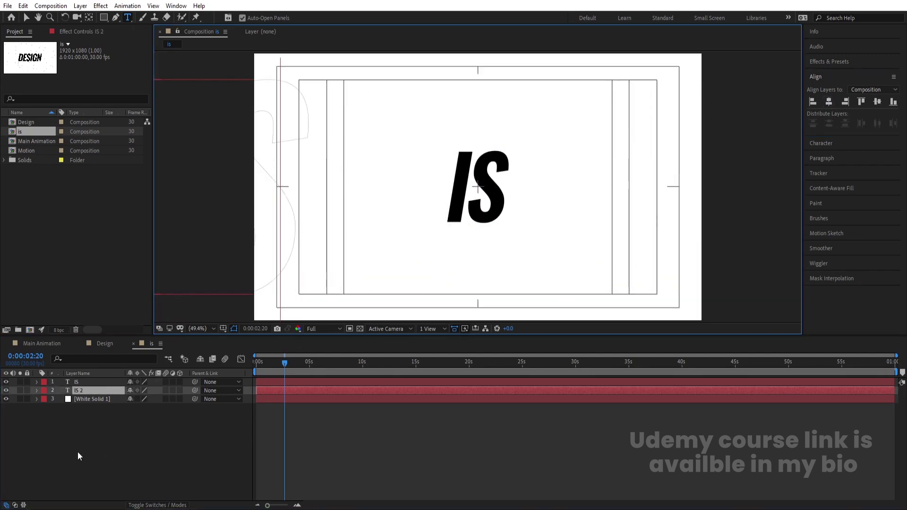
click(73, 392)
key(p)
drag(137, 400, 640, 363)
click(10, 464)
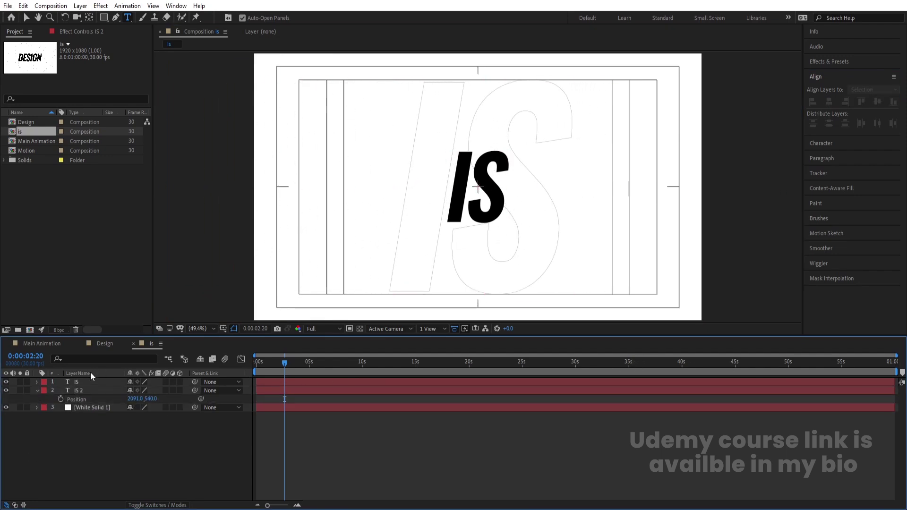
Step: Center the anchor point of the large outlined IS text and preview the is composition from the start
click(78, 390)
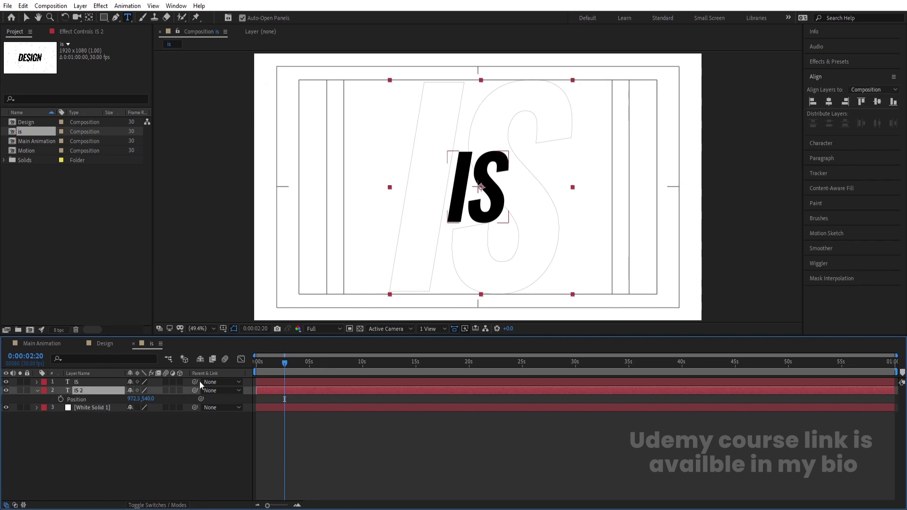
key(Home)
key(space)
key(space)
Step: In Main Animation, replace the two lowest Design layers with the is composition and preview the transition from DESIGN to IS
click(44, 344)
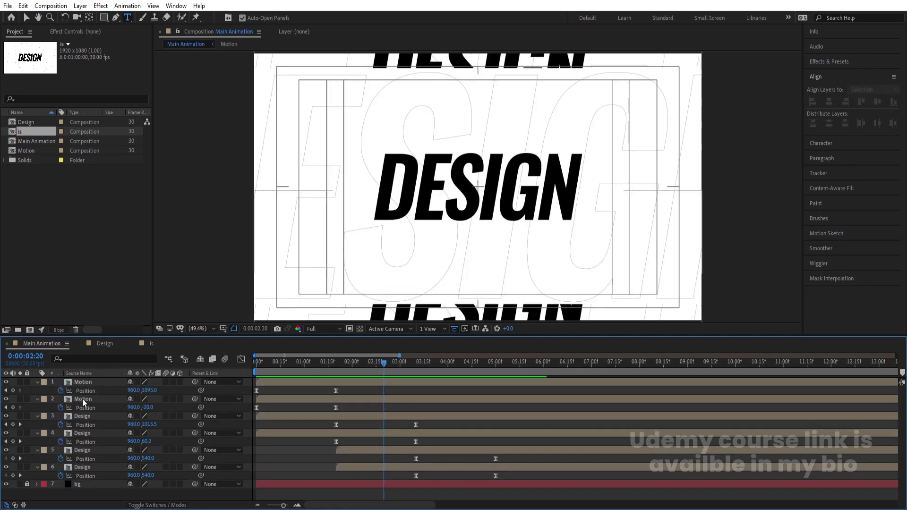
click(348, 449)
shift+click(92, 466)
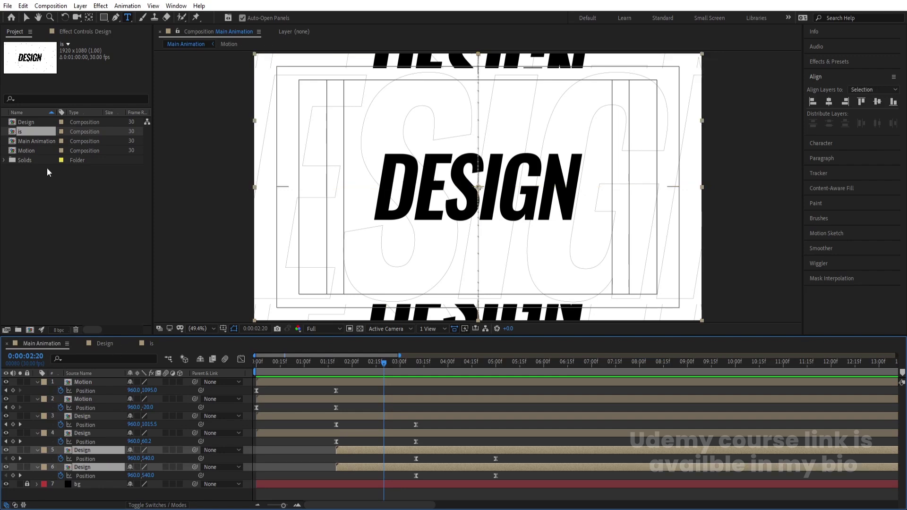
drag(26, 132, 98, 308)
drag(106, 457, 105, 449)
click(331, 358)
key(space)
key(space)
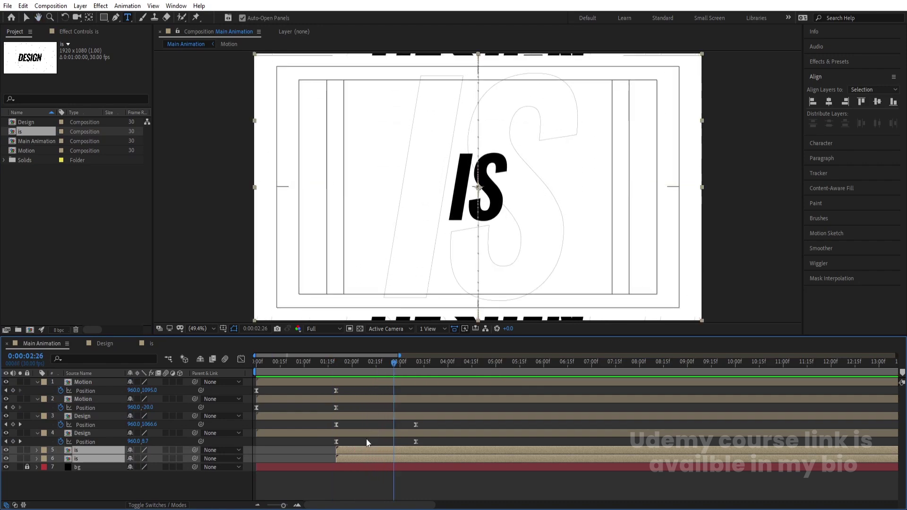
Step: Duplicate the two is layers, place the copies directly above bg, and shift them to start at the original is layers' first position keyframes
key(p)
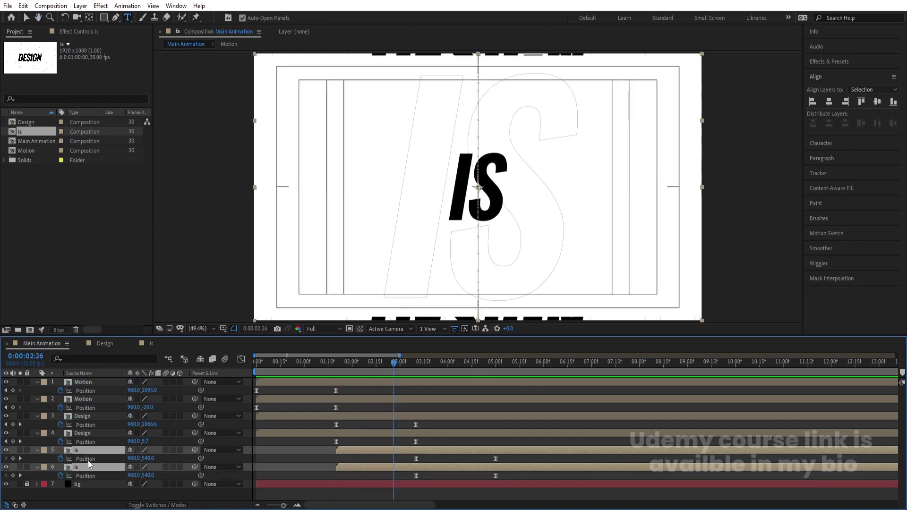
key(ctrl+d)
drag(85, 475, 87, 485)
drag(344, 481, 425, 477)
key(p)
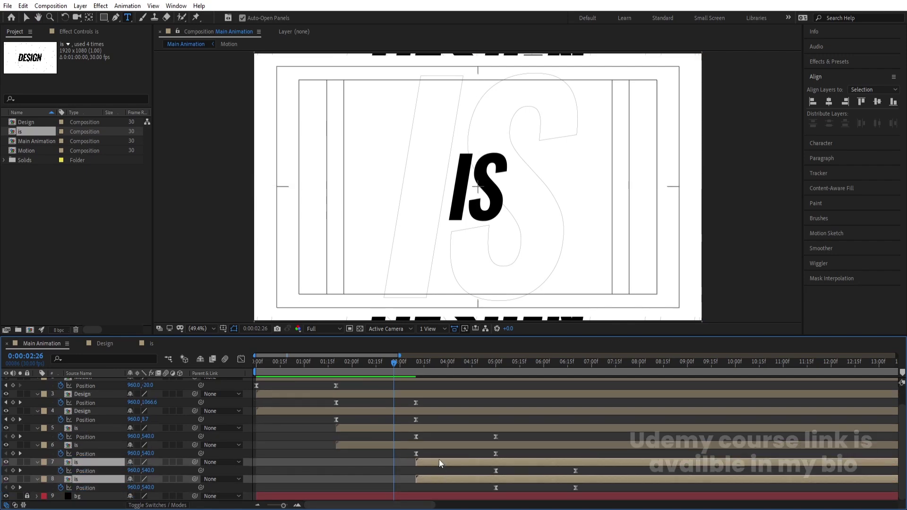
Step: Duplicate the is composition in the project and rename the copy Best
click(427, 454)
click(28, 132)
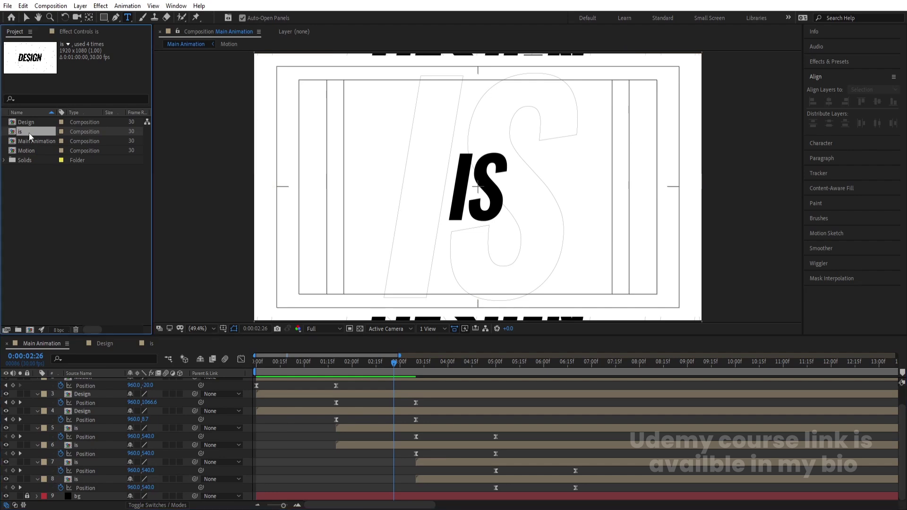
key(ctrl+d)
drag(24, 140, 63, 270)
key(Return)
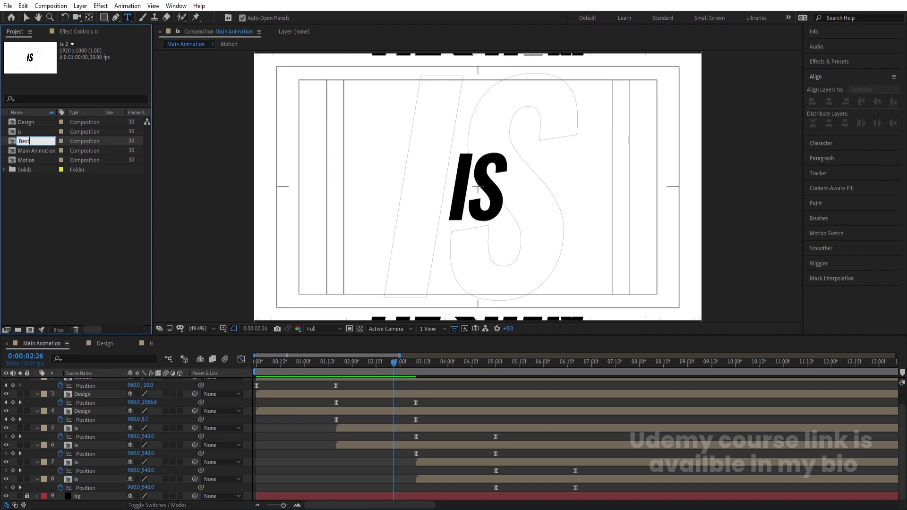
text(Best)
key(Return)
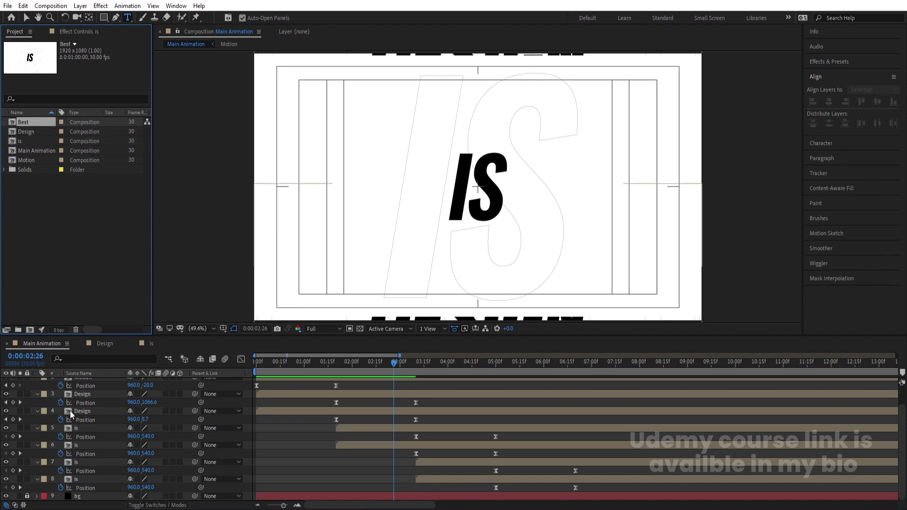
Step: Replace the two lowest is layers above bg with the Best composition and reveal their position keyframes
click(83, 464)
shift+click(81, 480)
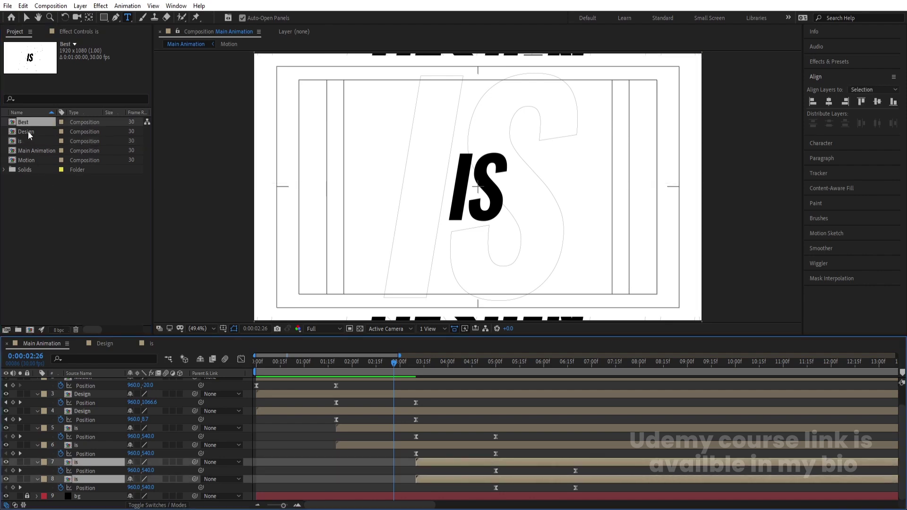
drag(23, 124, 92, 461)
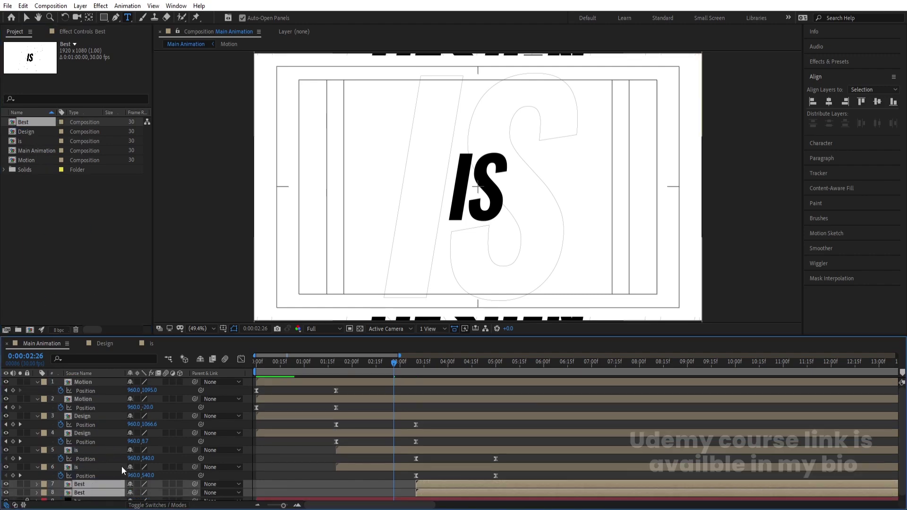
click(517, 442)
key(u)
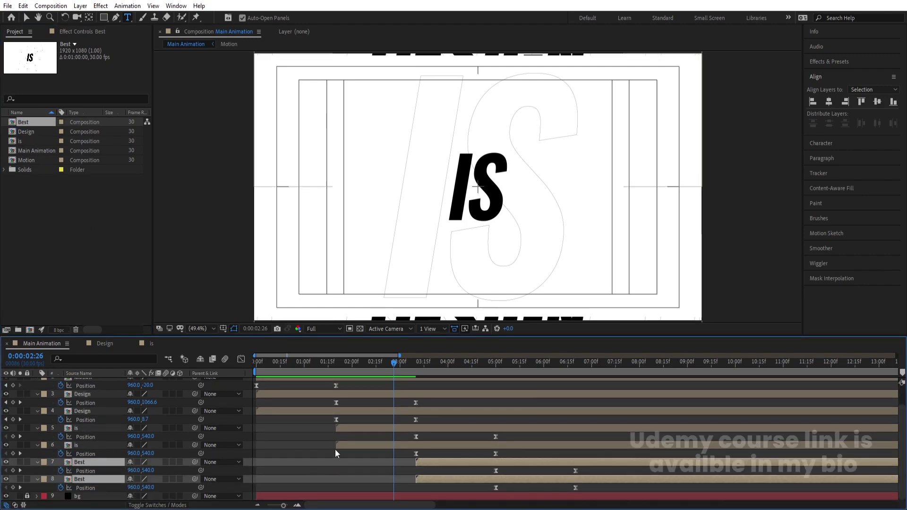
Step: Open the Best composition, change its small solid front text to BEST, and center it horizontally in the composition
double_click(435, 463)
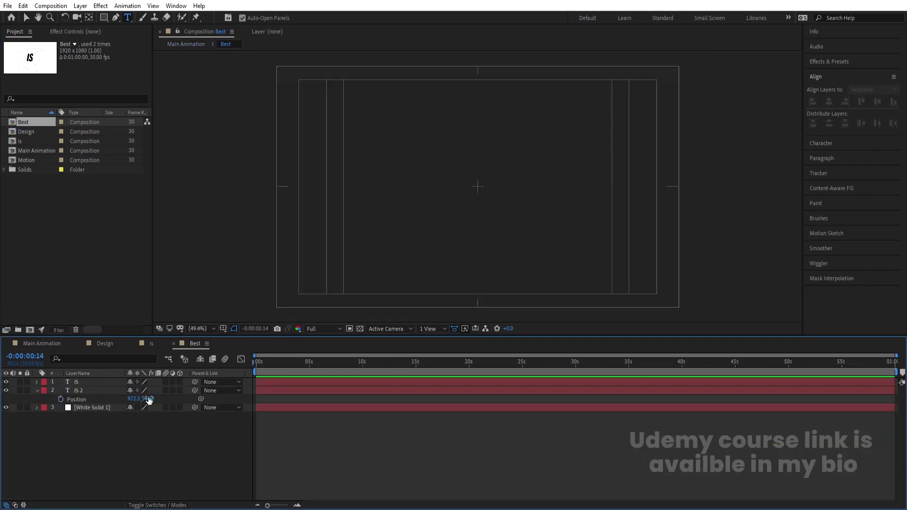
click(480, 195)
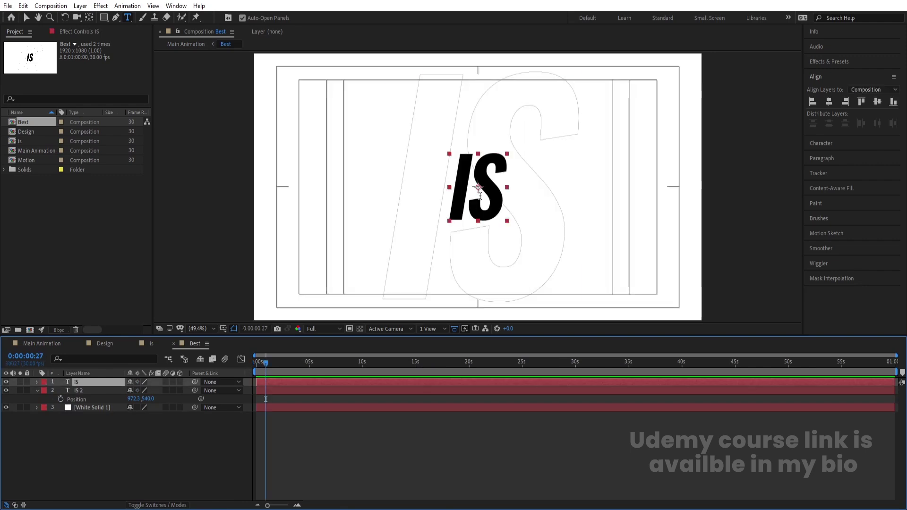
double_click(480, 196)
text(BEST)
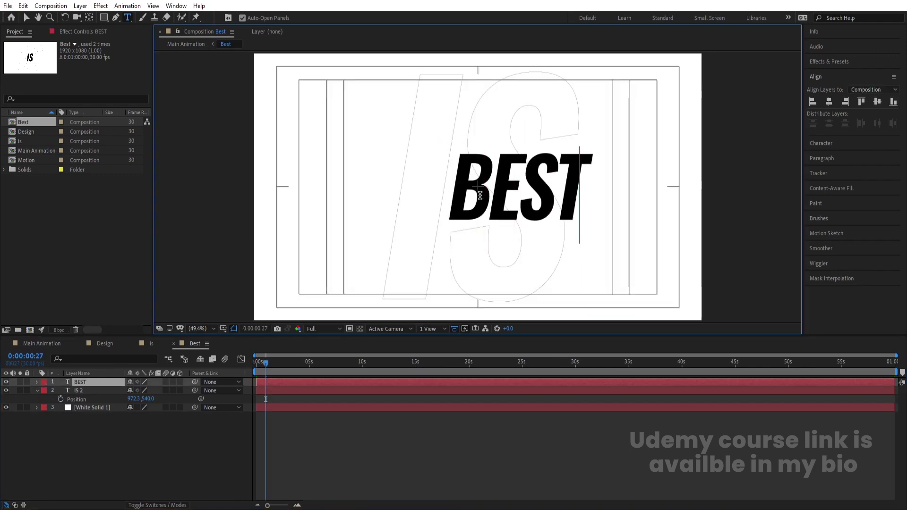
click(829, 102)
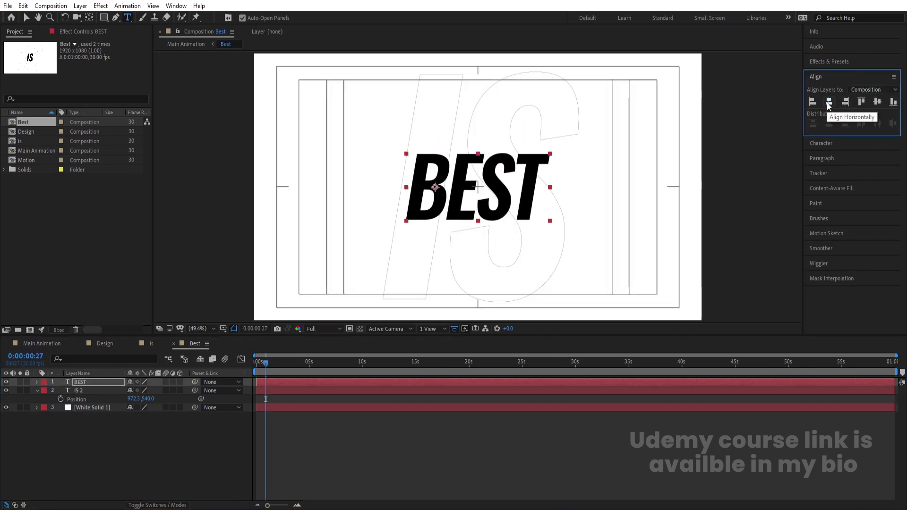
Step: Change the large outlined background text to BEST and center it horizontally in the composition
click(98, 391)
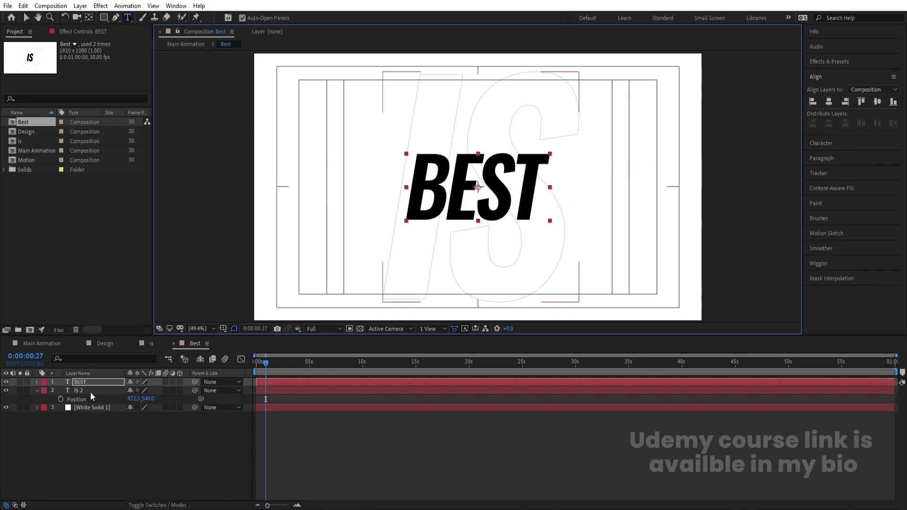
double_click(413, 196)
text(BEST)
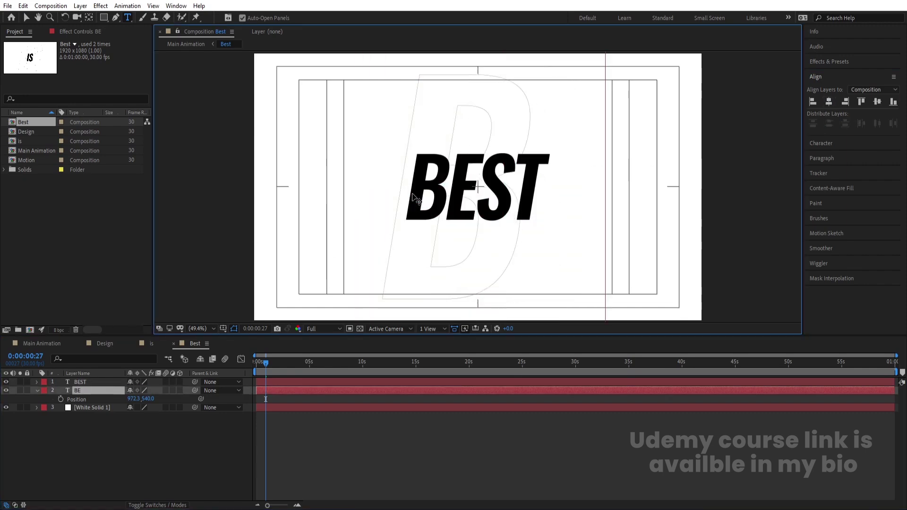
click(830, 102)
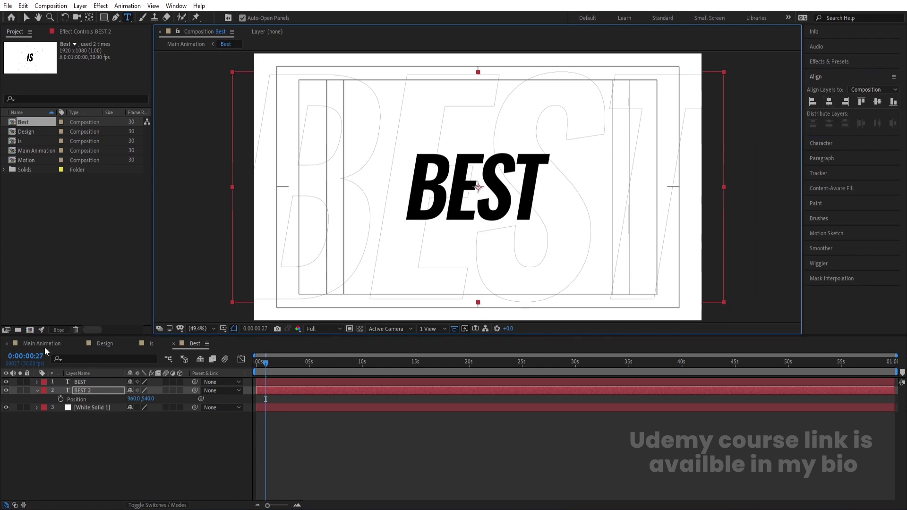
Step: Return to Main Animation and preview the whole sequence from the start
click(44, 345)
drag(455, 363, 256, 373)
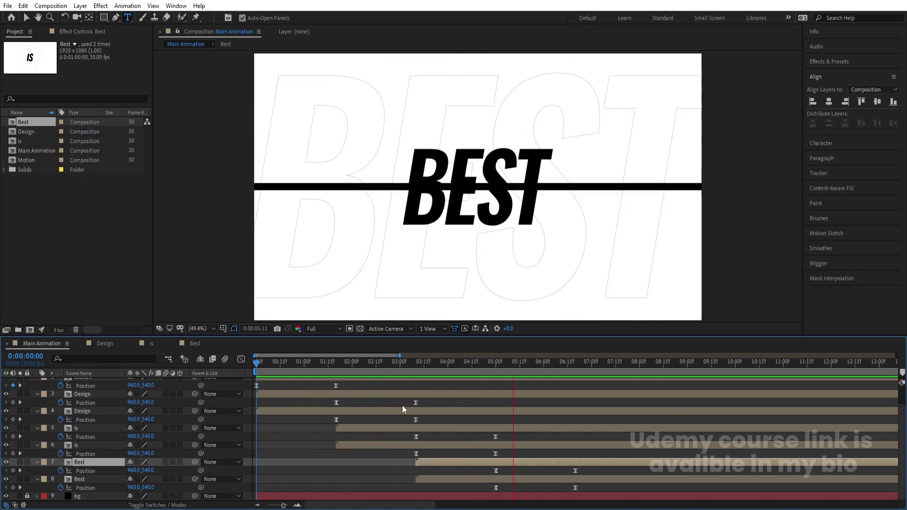
key(space)
Step: Duplicate the two top Motion layers, place the copies directly above bg, and make them start at 0:00:05:00
key(j)
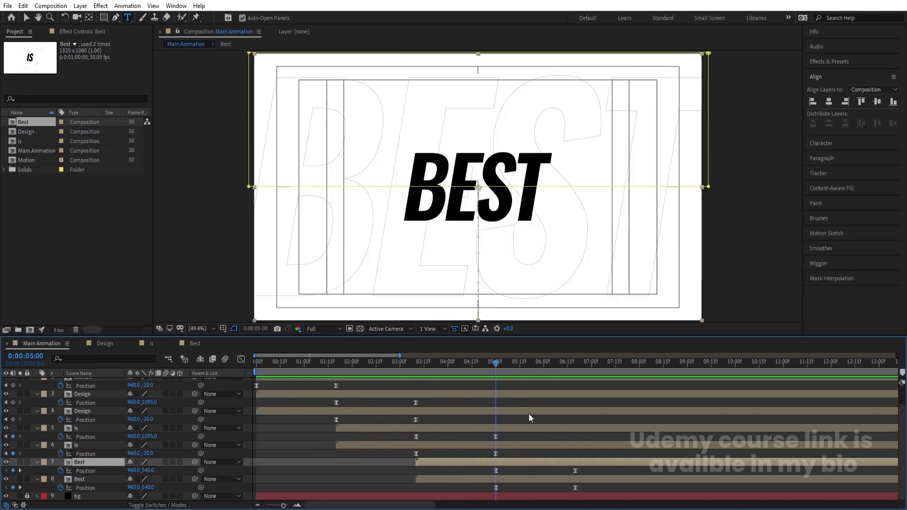
scroll(528, 413, up, 2)
click(264, 399)
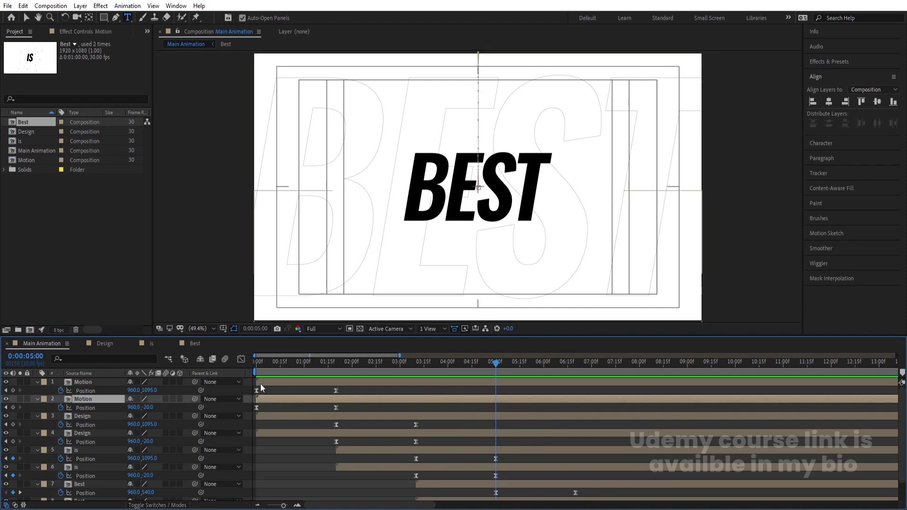
click(260, 384)
shift+click(87, 400)
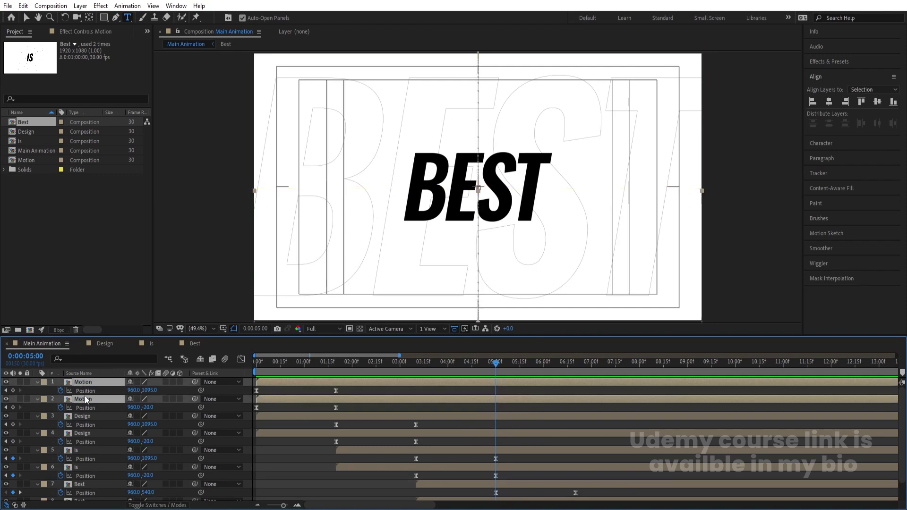
key(ctrl+d)
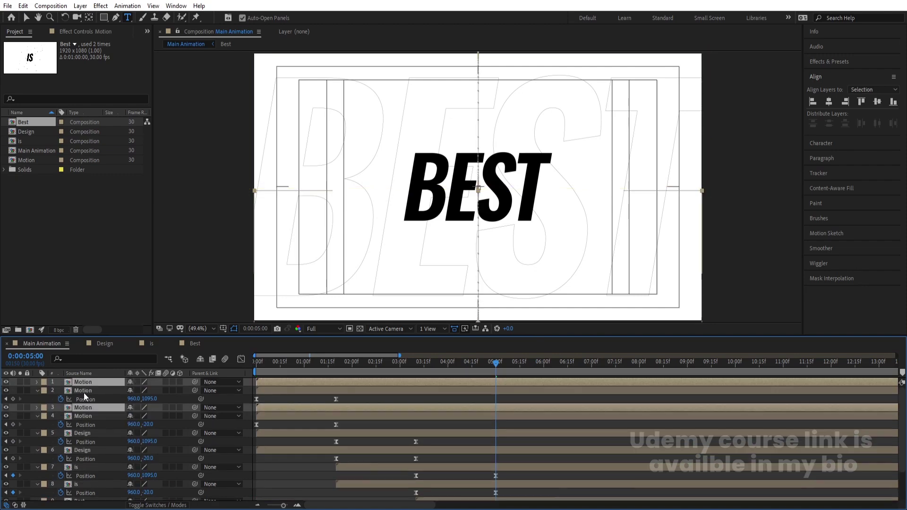
drag(79, 407, 108, 505)
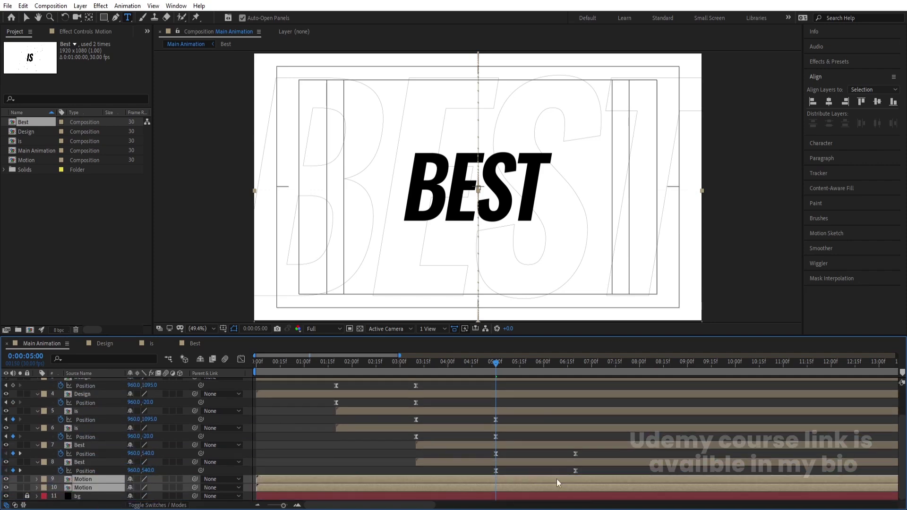
key(u)
key(bracketleft)
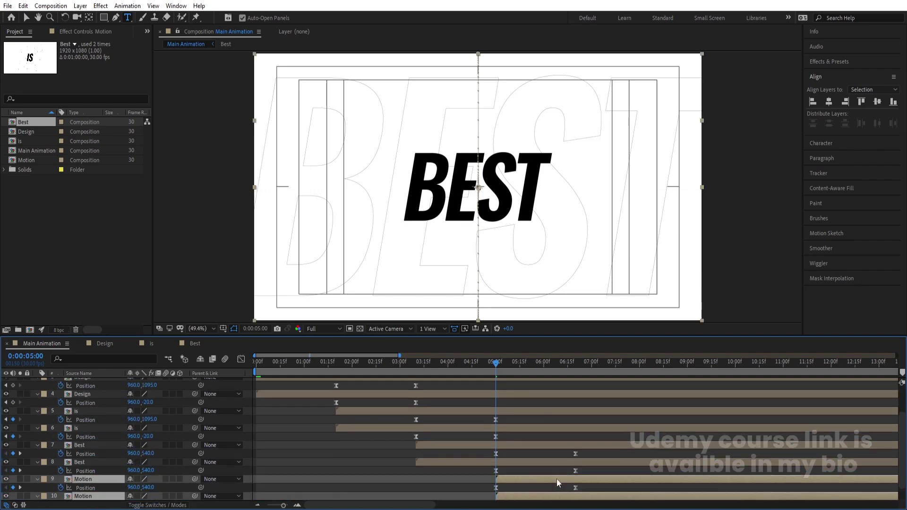
Step: Delete the position keyframes of the two lowest Motion layers and preview the closing transition from BEST to MOTION
scroll(488, 469, down, 1)
drag(487, 468, 603, 506)
key(Delete)
key(space)
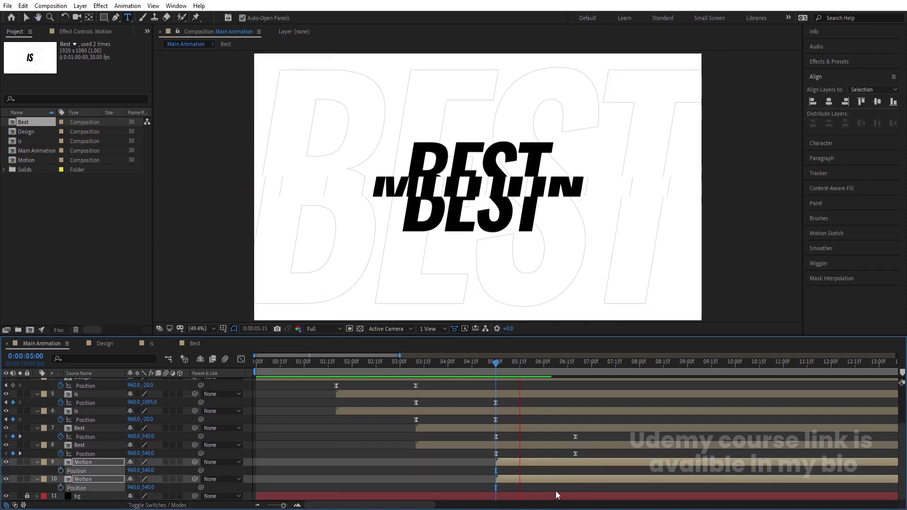
key(space)
Step: Step back to 0:00:04:29 and collapse the properties of all layers in the Main Animation timeline
key(Page_Up)
scroll(518, 469, up, 2)
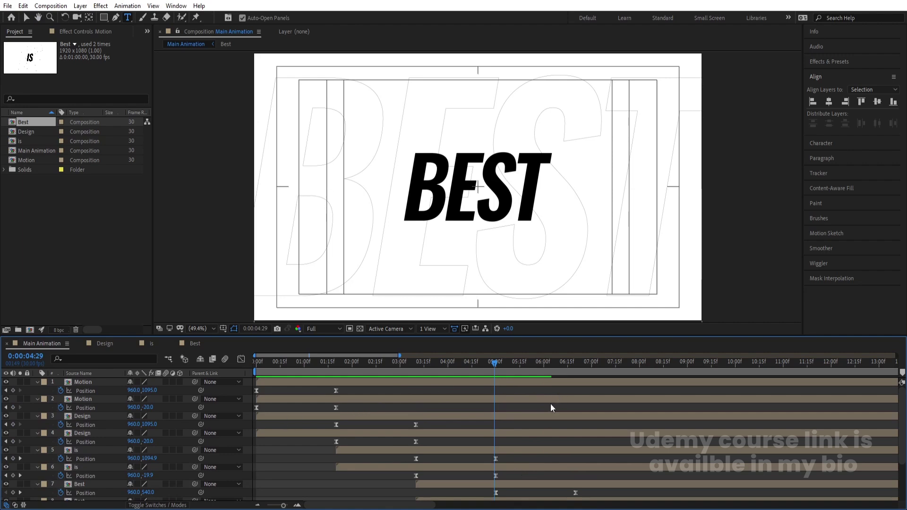
click(377, 390)
key(u)
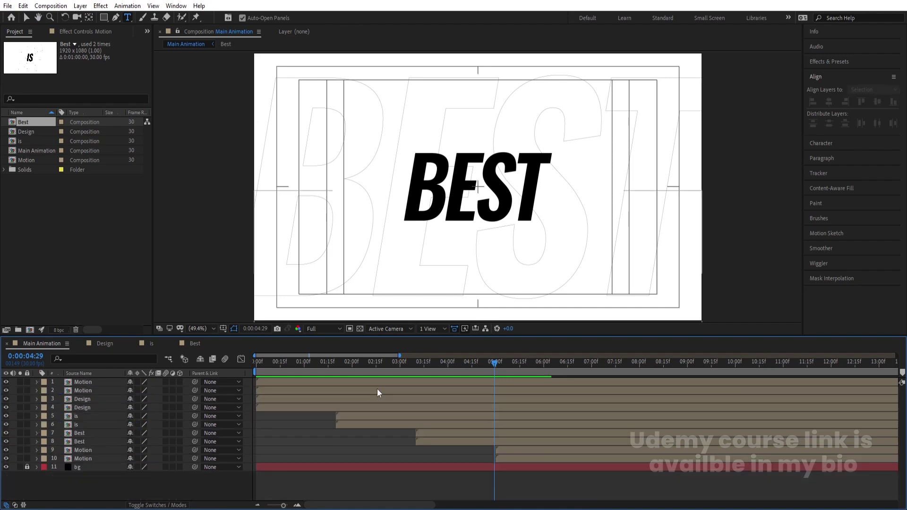
Step: Shift all position keyframes of the two top Motion layers so that the first pair sits at 0:00:01:20
click(269, 392)
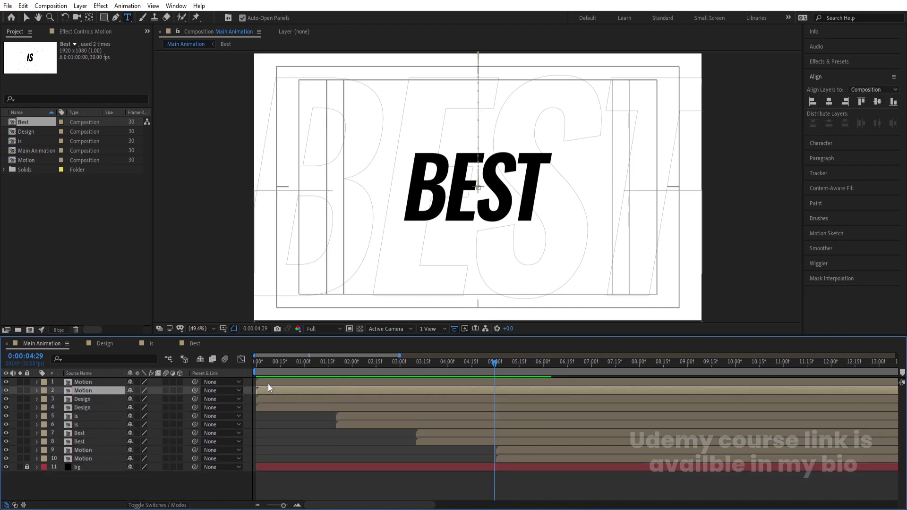
ctrl+click(268, 384)
drag(299, 364, 92, 395)
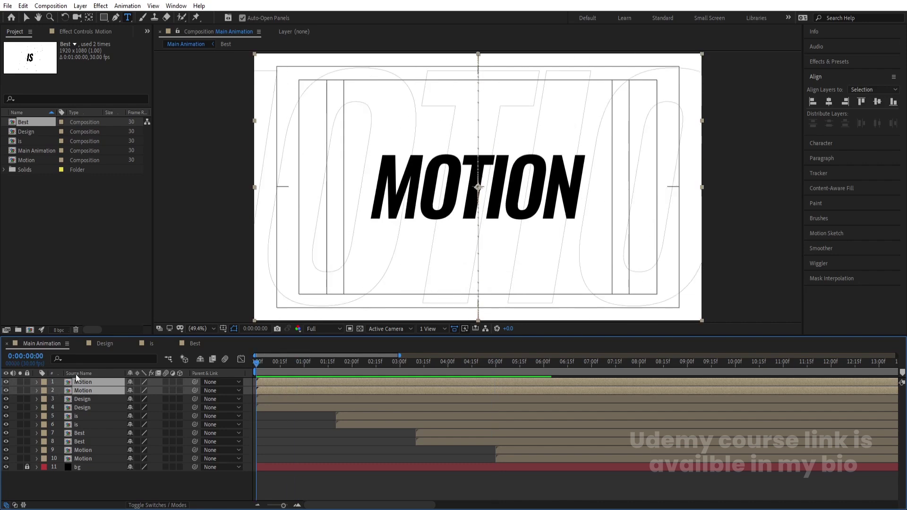
key(u)
drag(343, 390, 243, 407)
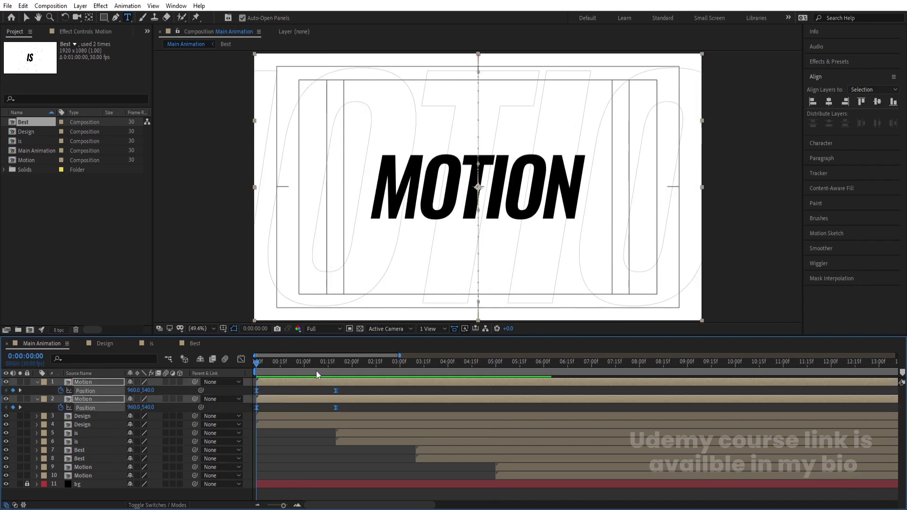
key(equal)
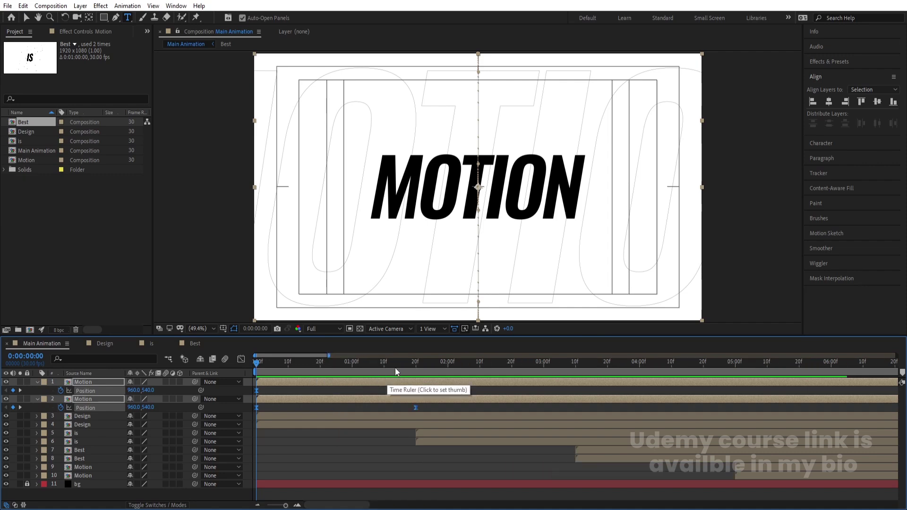
click(410, 365)
drag(411, 367, 416, 367)
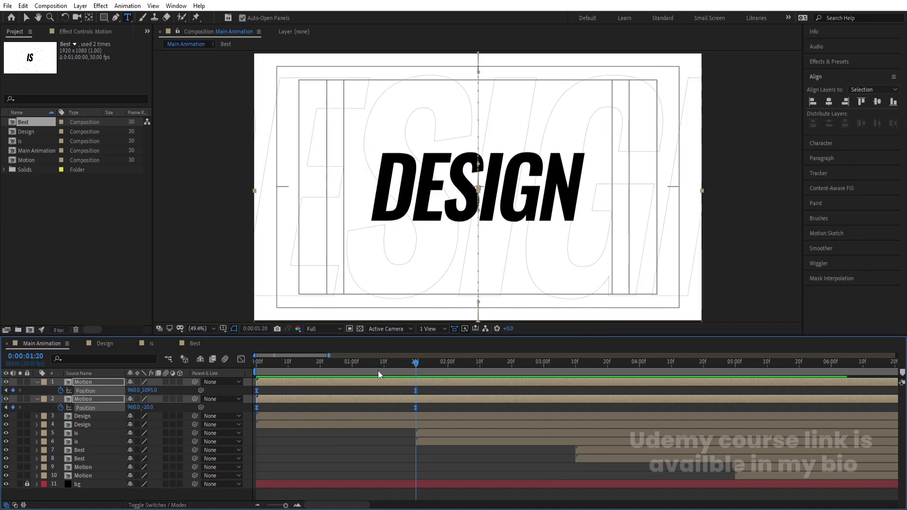
drag(257, 390, 415, 395)
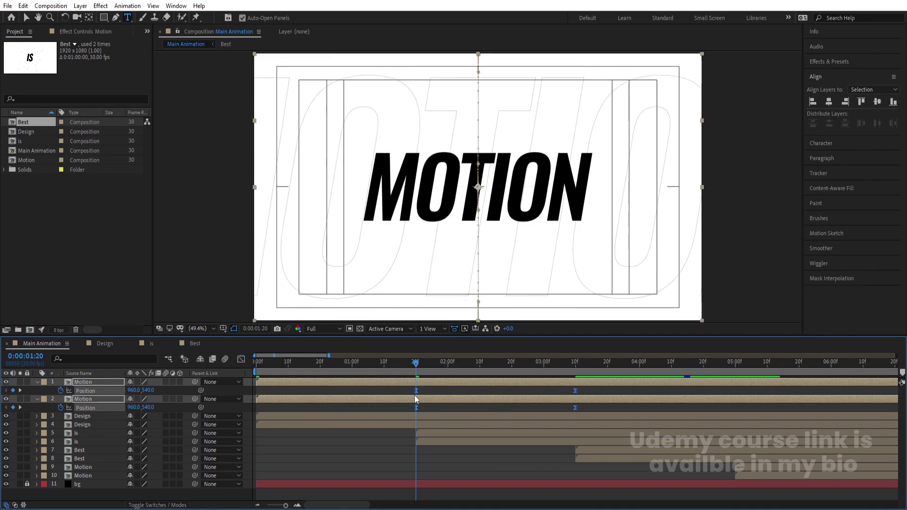
Step: Shift all Design, is, Best and lower Motion layers together so that the Design pair starts at 0:00:01:20
click(92, 416)
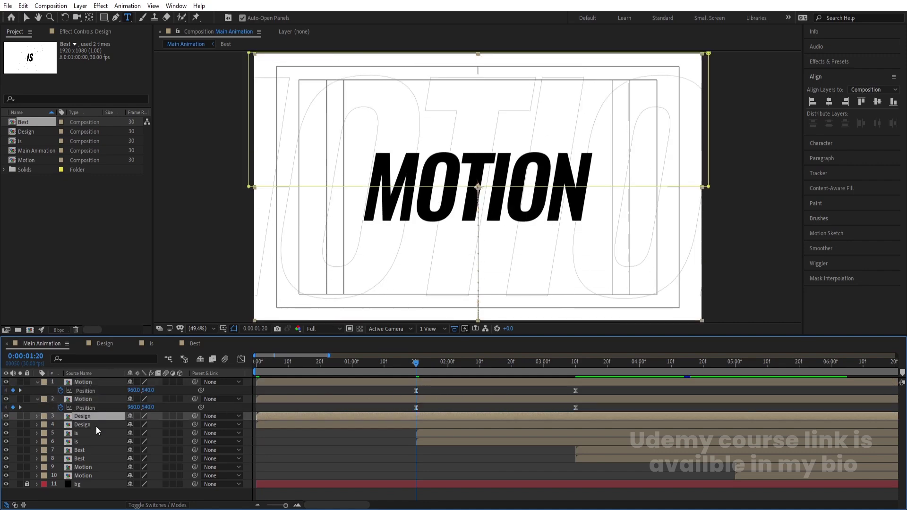
shift+click(93, 476)
drag(272, 418, 433, 422)
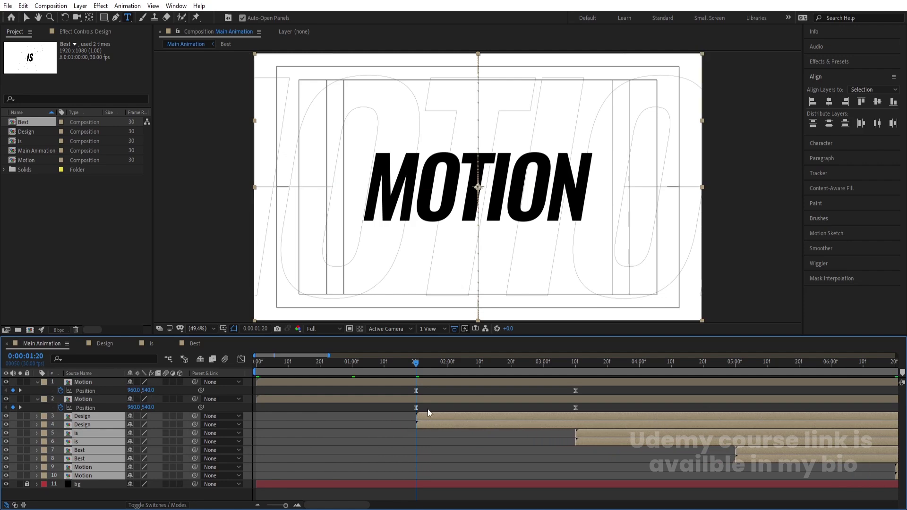
click(427, 409)
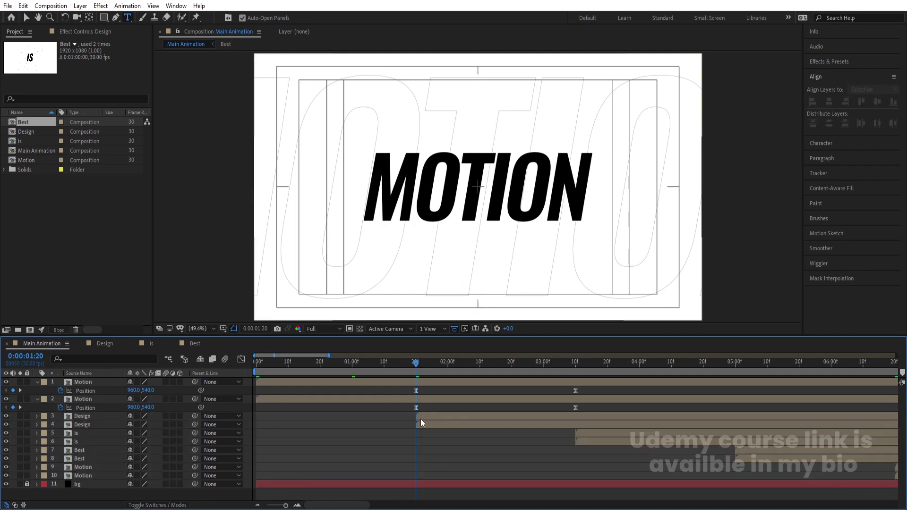
key(minus)
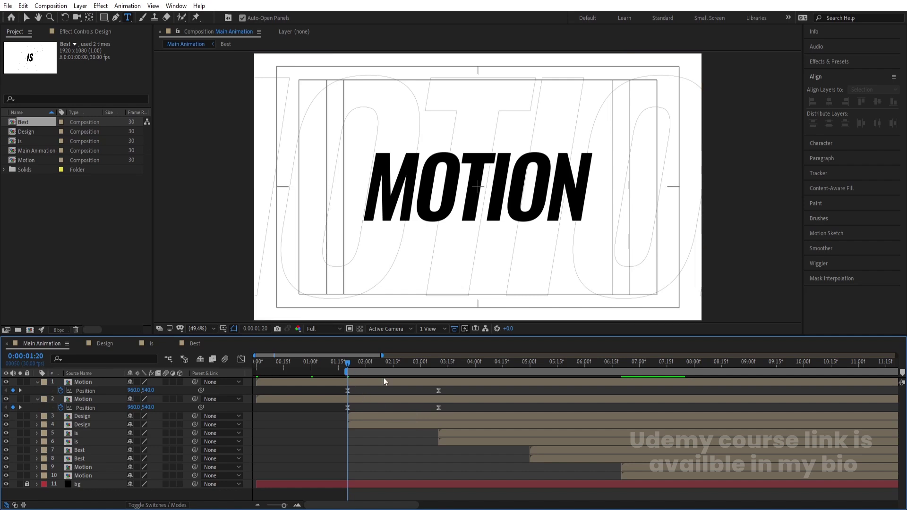
Step: End the work area at the Best layers' last position keyframes, 0:00:08:10, preview the sequence and collapse the layer properties
drag(599, 367, 623, 367)
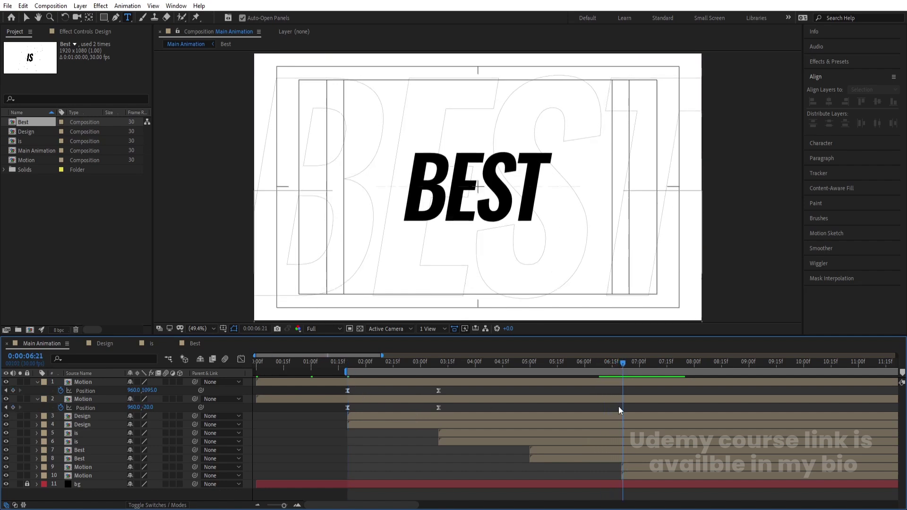
key(u)
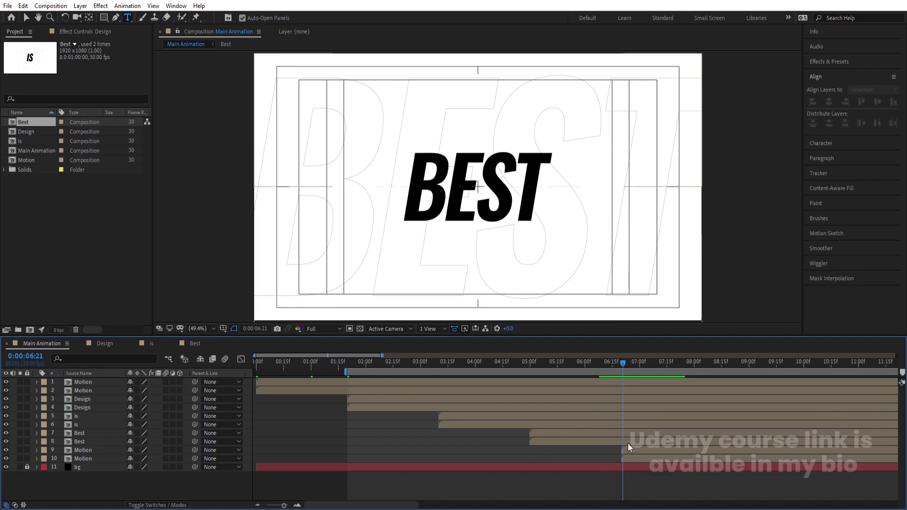
click(628, 441)
shift+click(626, 434)
key(p)
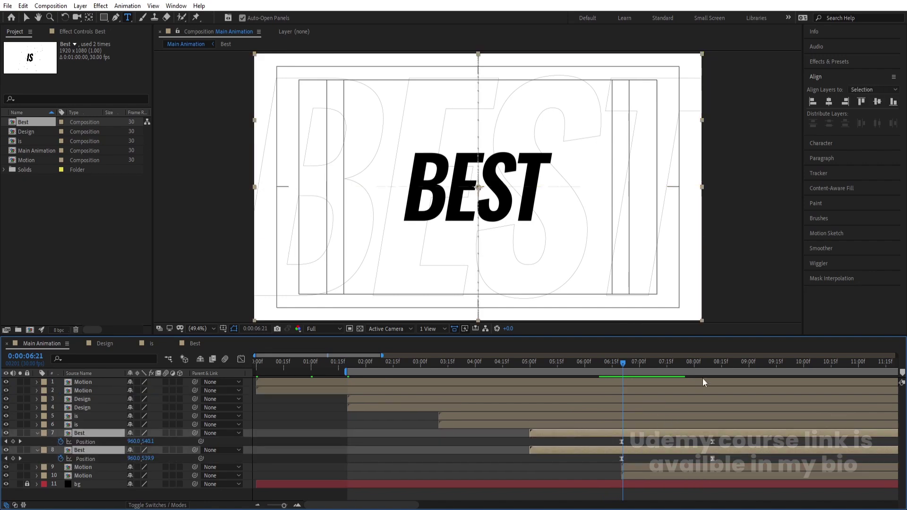
drag(703, 367, 714, 430)
key(n)
key(space)
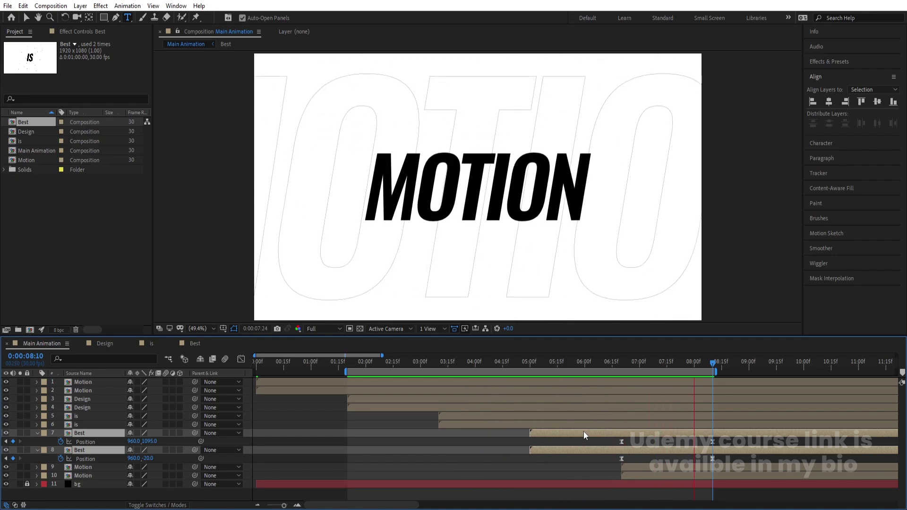
click(376, 421)
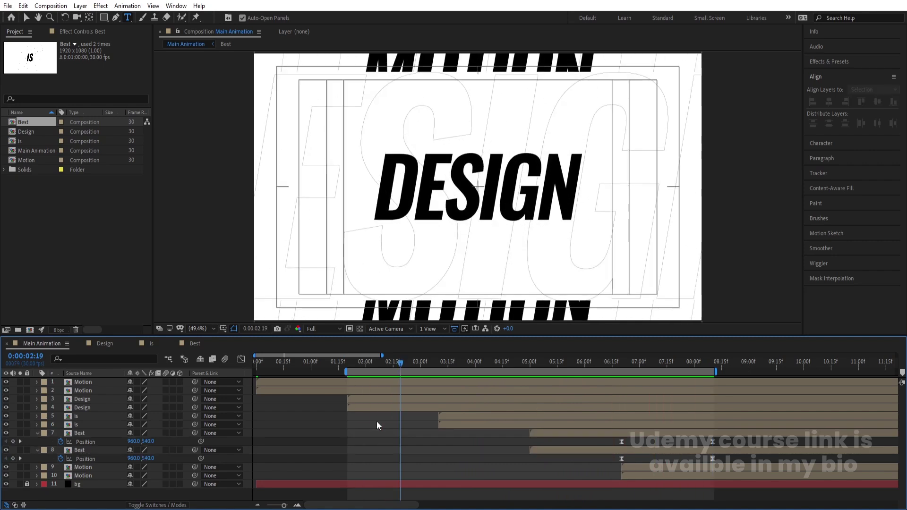
key(p)
key(p)
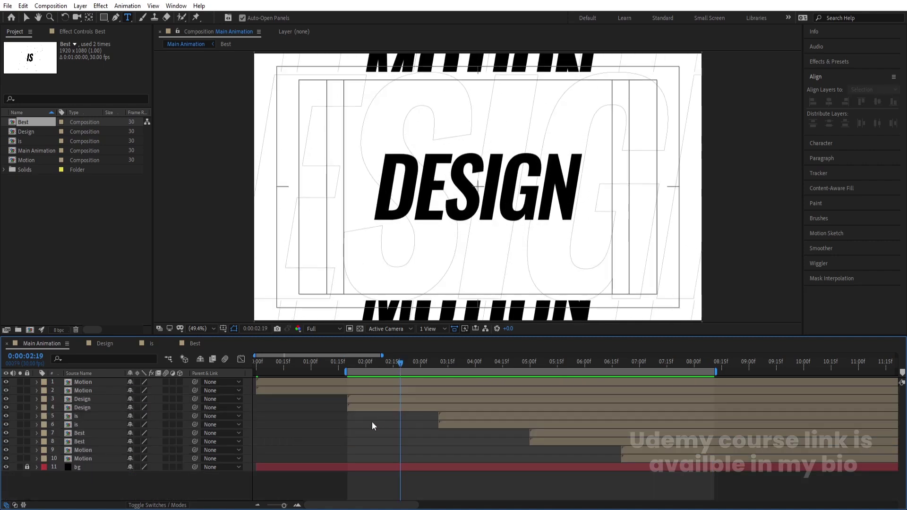
Step: Find the Tint effect and apply it to the top Motion layer
click(365, 381)
click(367, 367)
drag(367, 369, 353, 364)
click(827, 64)
click(829, 75)
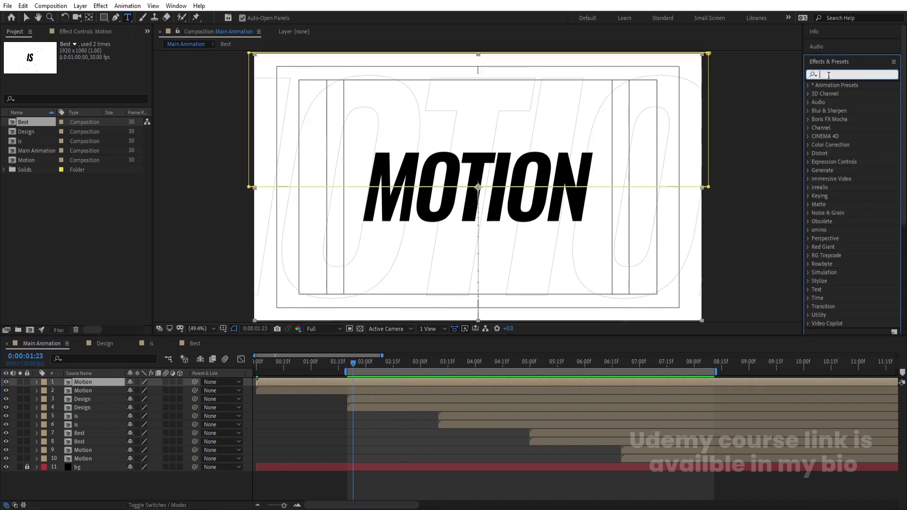
text(tint)
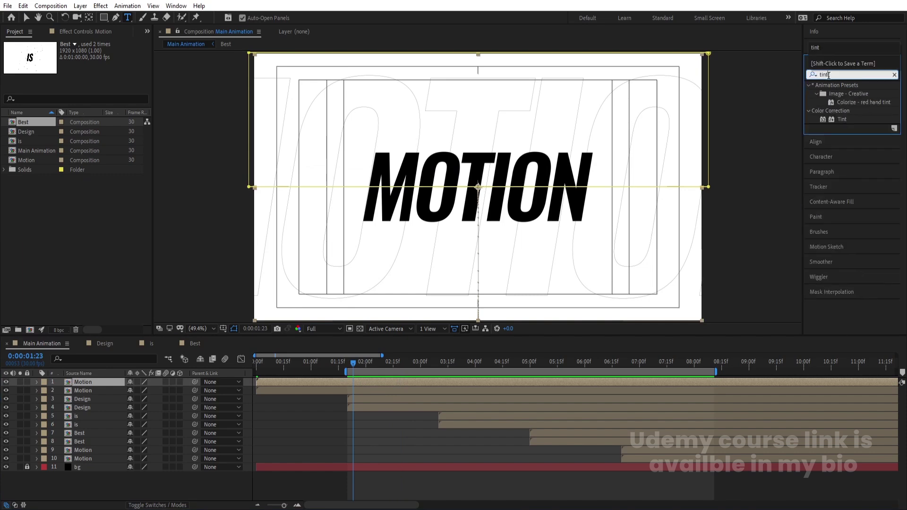
drag(842, 120, 580, 185)
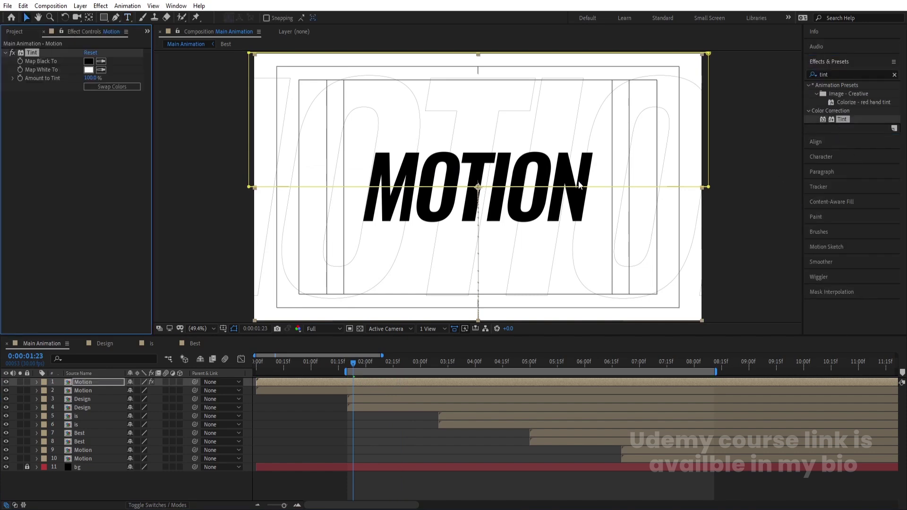
Step: Set the Tint's Map Black To colour to red and swap the colours for white text on a red background
click(88, 61)
drag(332, 226, 526, 138)
click(546, 194)
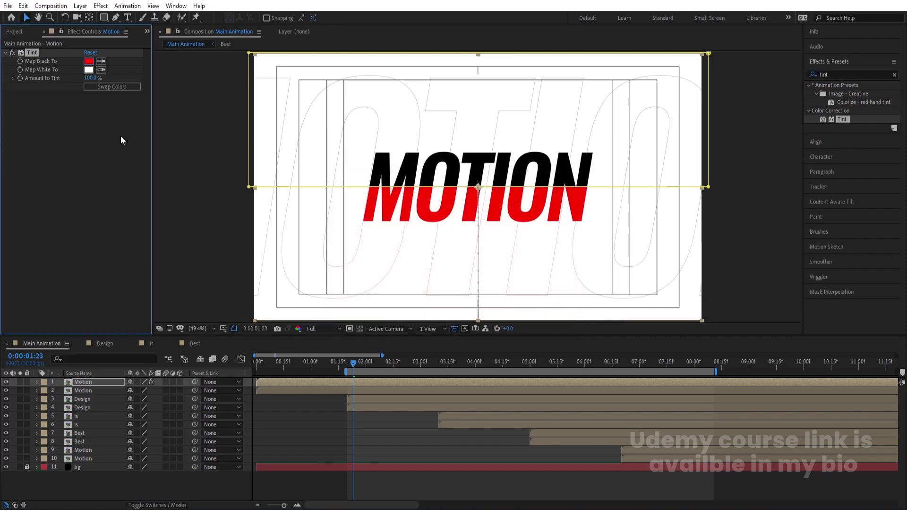
click(89, 79)
click(94, 85)
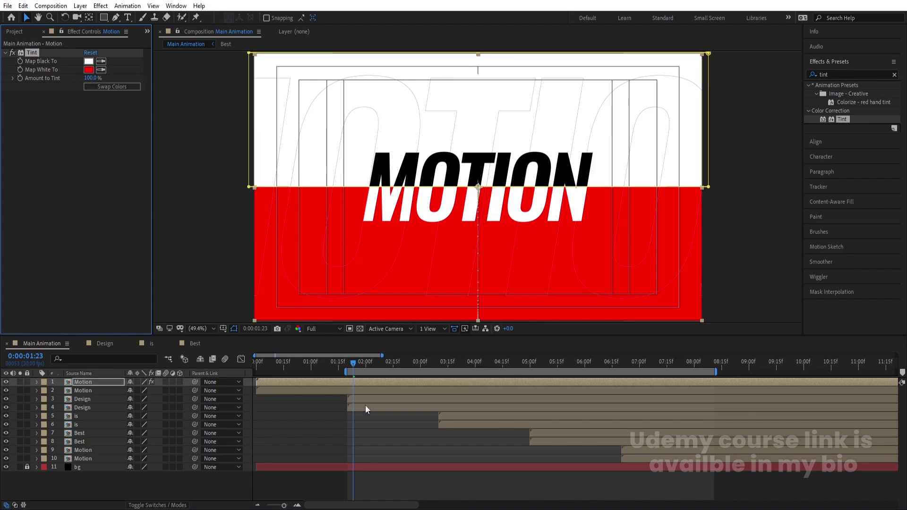
Step: Give the second Motion layer the same red Tint and preview the transition from MOTION to DESIGN
click(354, 389)
key(ctrl+alt+shift+e)
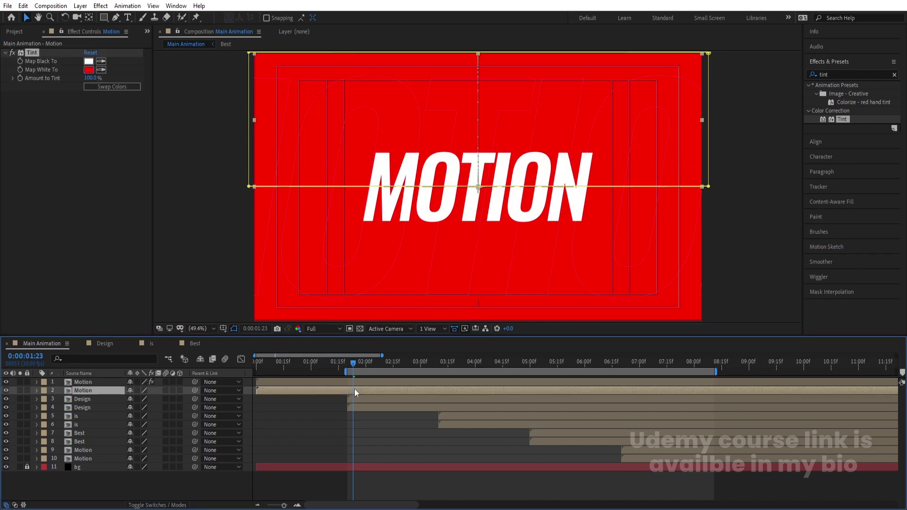
key(space)
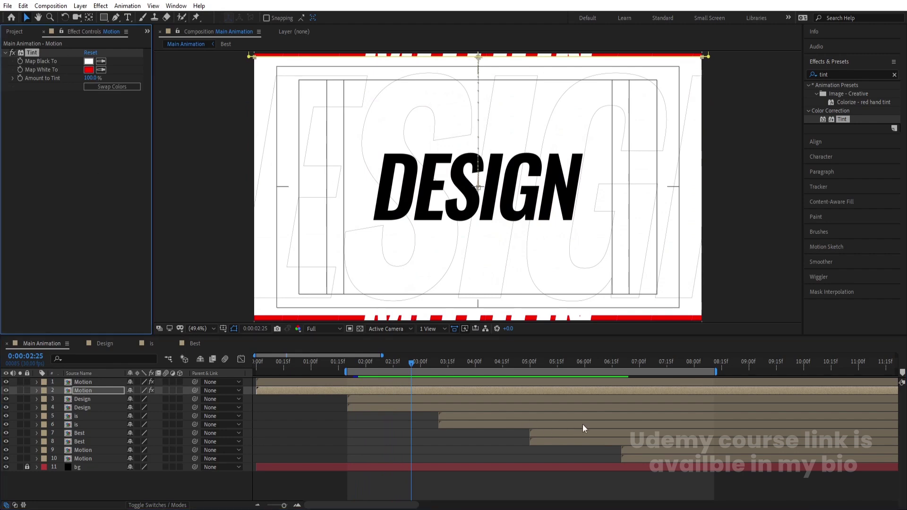
Step: Apply the same red Tint to the two lowest Motion layers and preview the closing transition
click(650, 362)
click(643, 448)
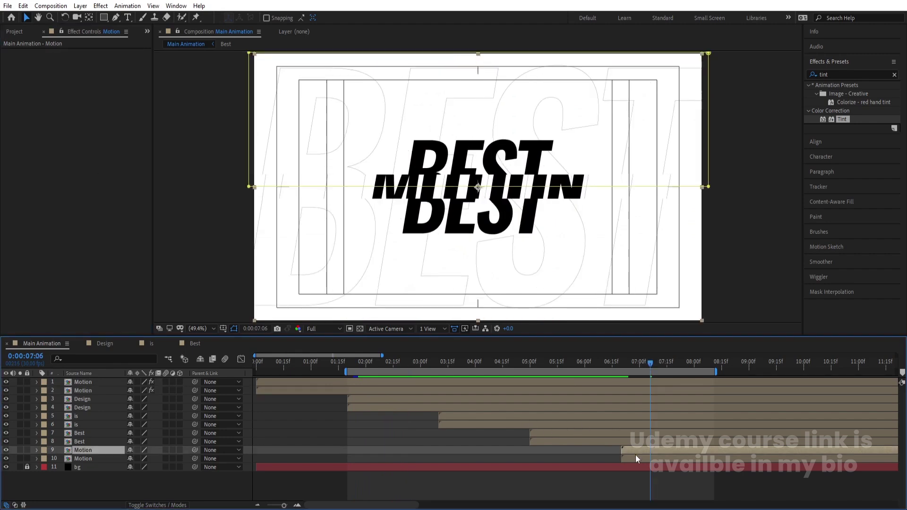
shift+click(637, 456)
key(ctrl+alt+shift+e)
key(space)
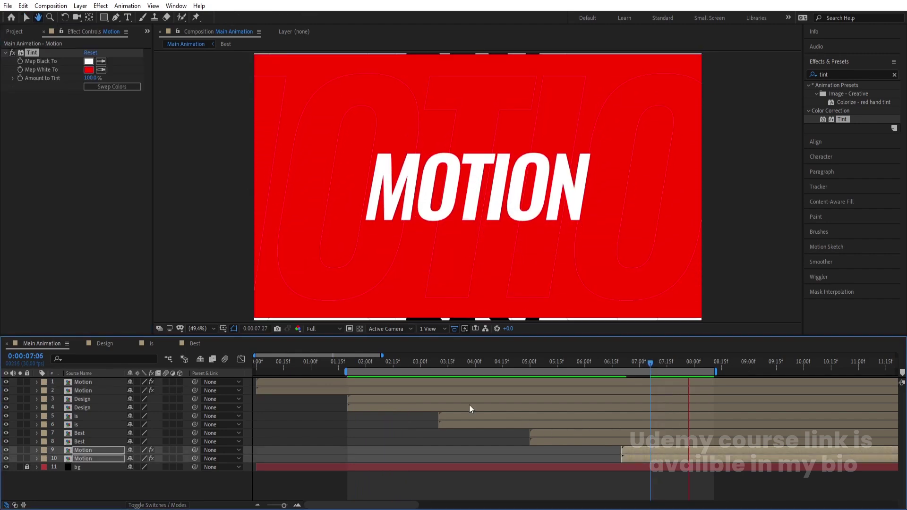
Step: Apply Tint to the lower Design layer using violet #6600FF, with the colours swapped for white text on violet
click(395, 407)
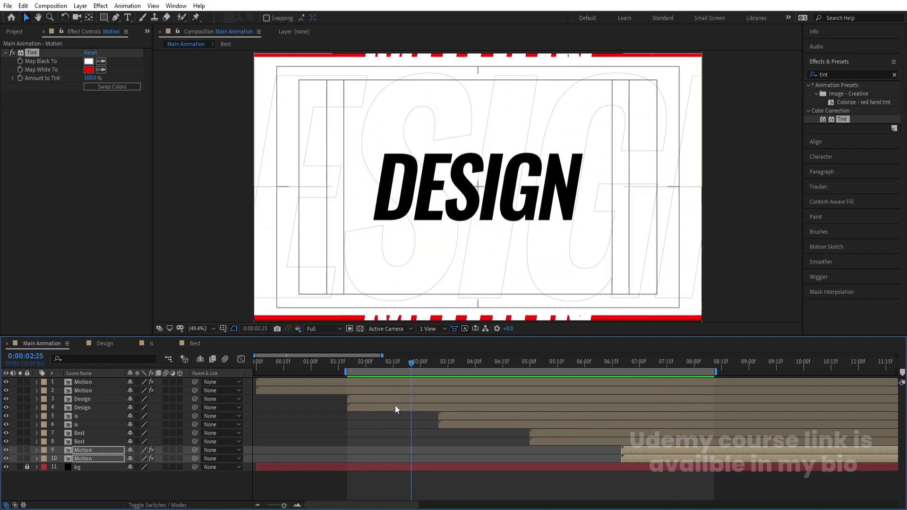
double_click(842, 120)
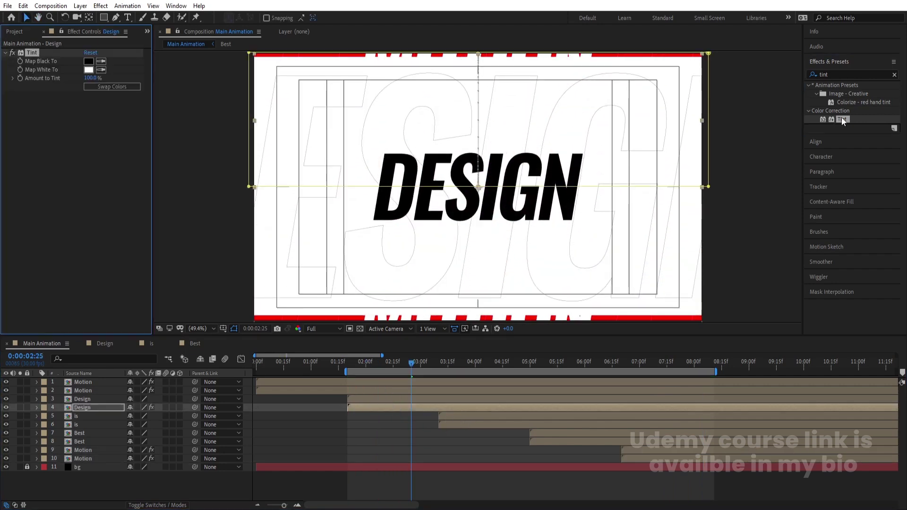
click(137, 88)
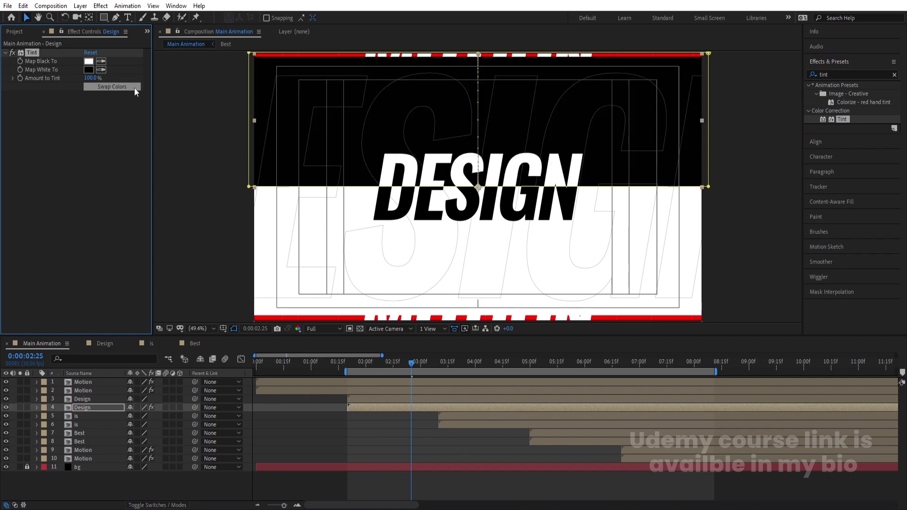
click(135, 87)
click(89, 62)
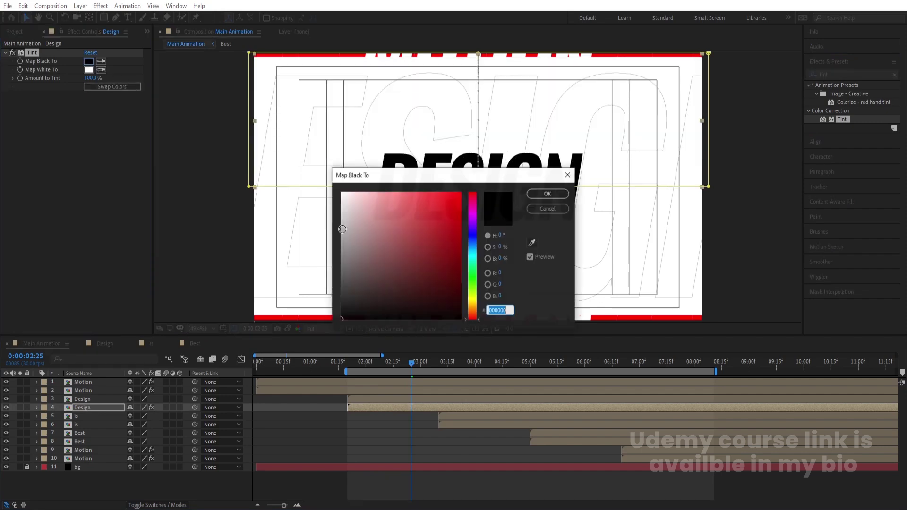
click(472, 227)
click(457, 194)
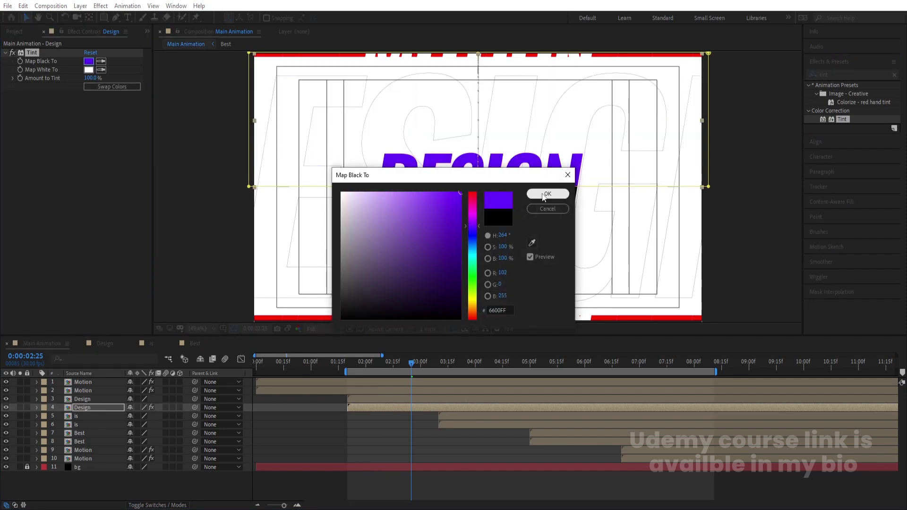
click(548, 194)
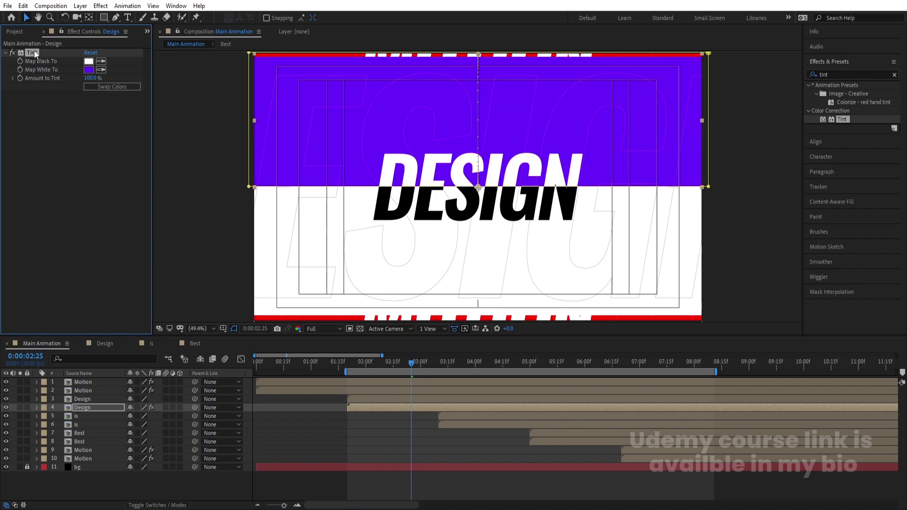
Step: Give the upper Design layer the same violet Tint and preview the transition from DESIGN to IS
click(380, 404)
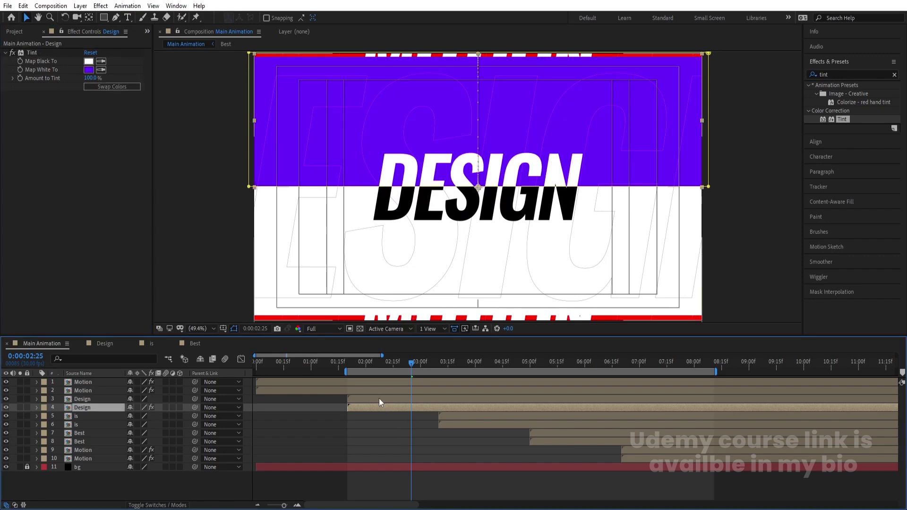
click(379, 398)
key(space)
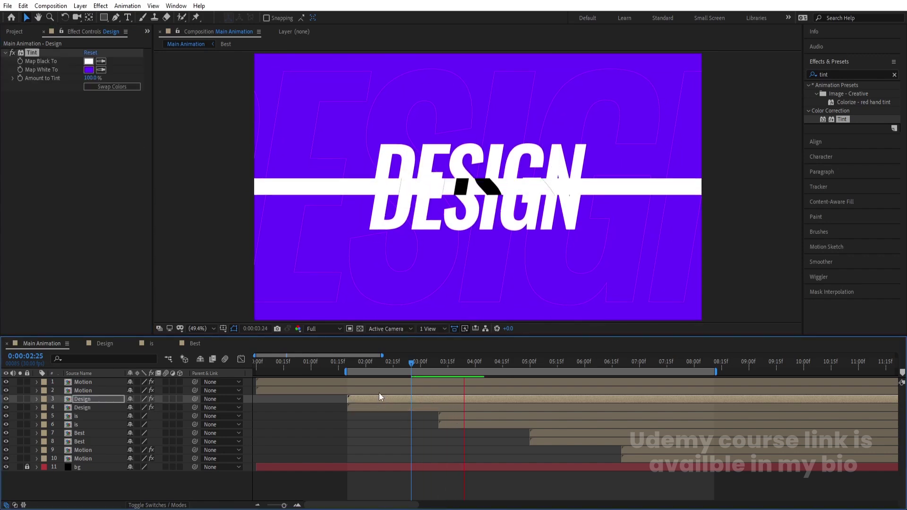
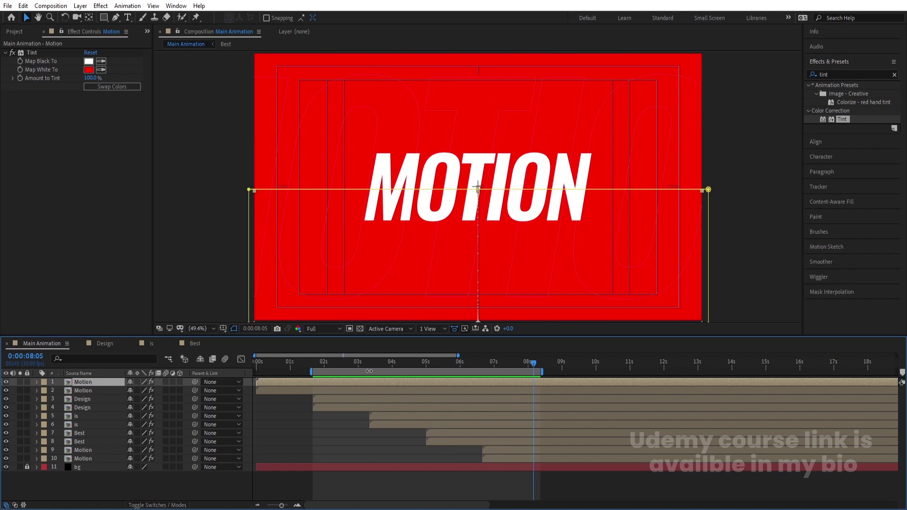
Step: Set the Map White To colour of the top Motion layer's Tint to pink #FF0090
click(332, 362)
click(88, 70)
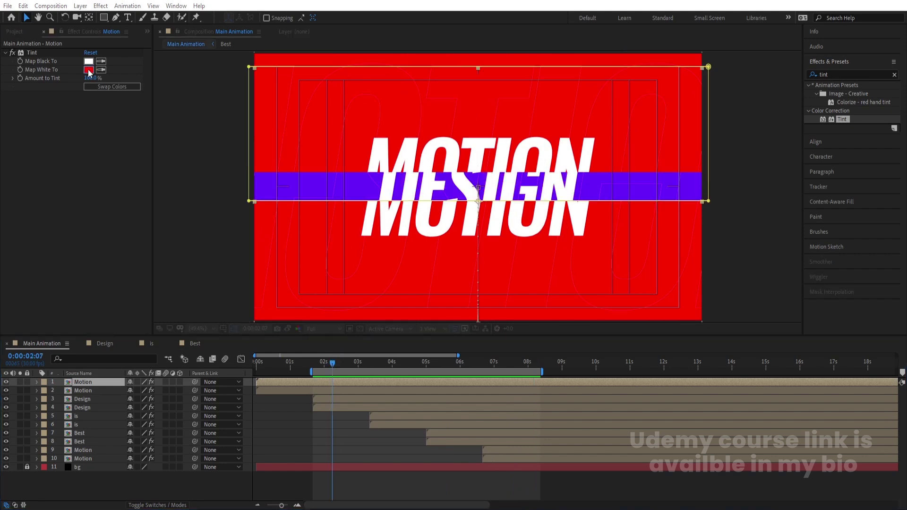
drag(474, 296, 473, 214)
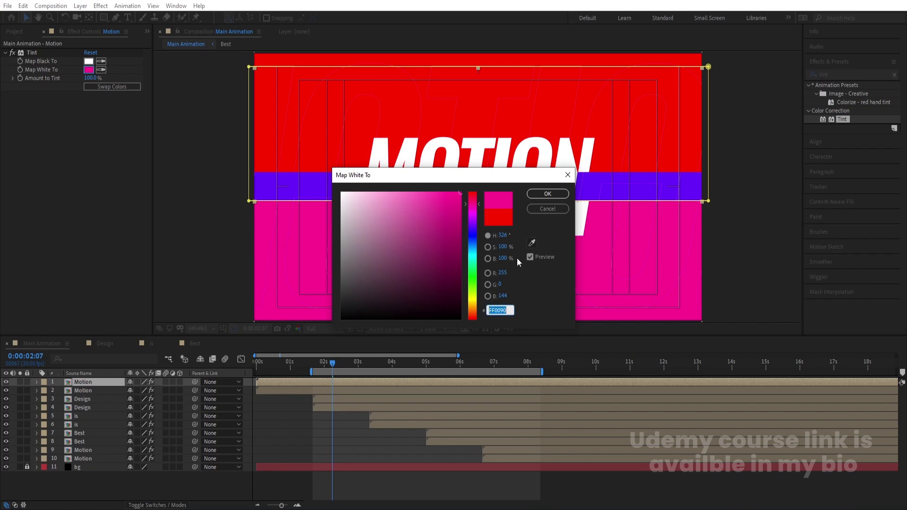
click(531, 197)
click(89, 70)
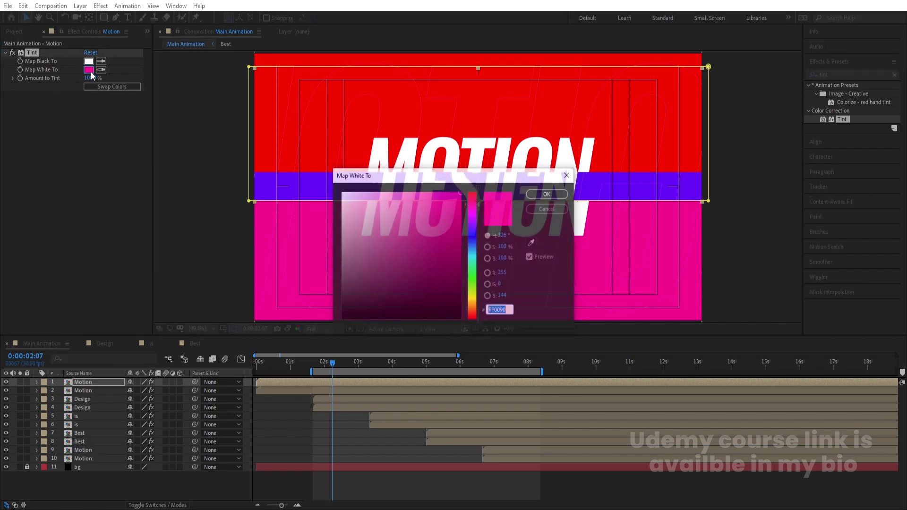
click(548, 195)
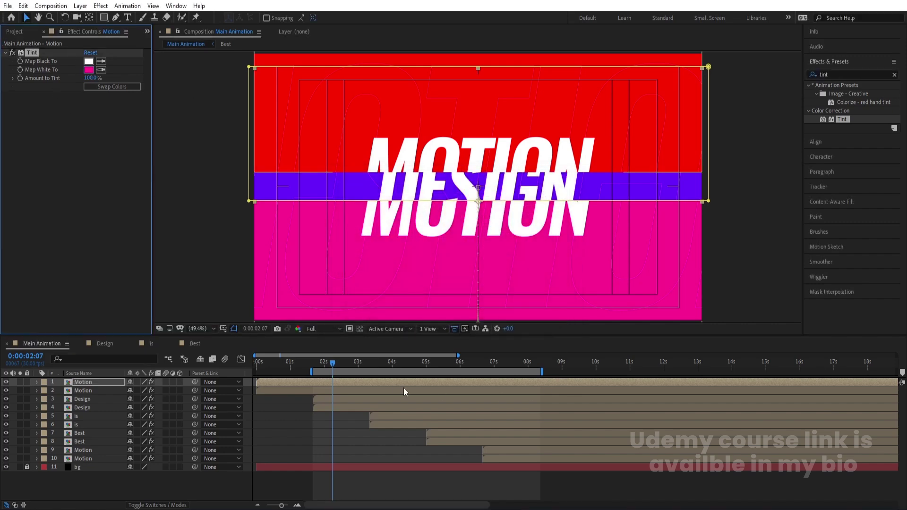
Step: Set the Map White To colour of the second Motion layer's Tint to the same pink #FF0090
click(337, 390)
click(89, 70)
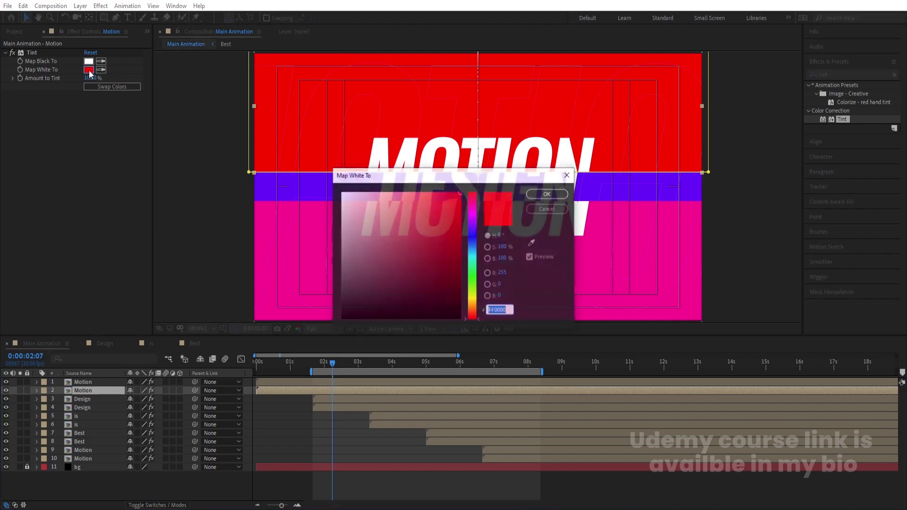
click(308, 207)
click(548, 196)
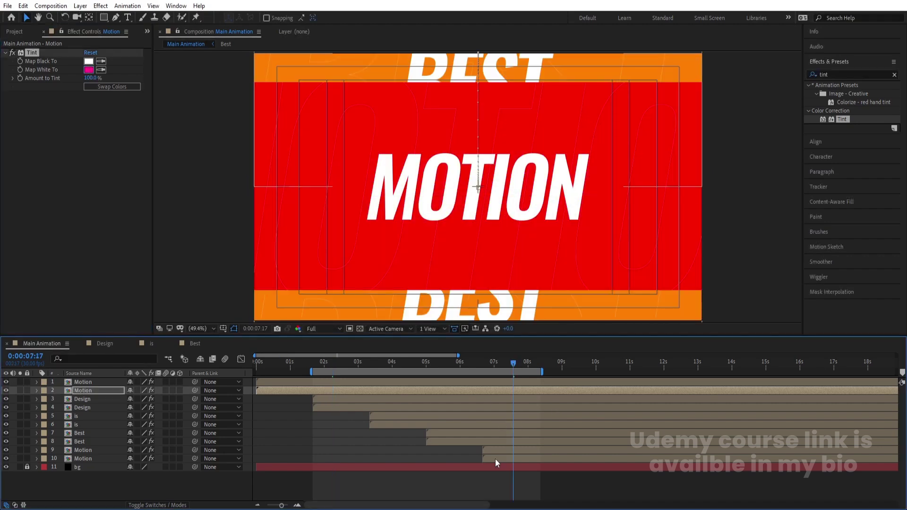
Step: Set the Map White To colour of both closing Motion layers' Tint to the same pink #FF0090 and preview the sequence
click(492, 450)
click(89, 70)
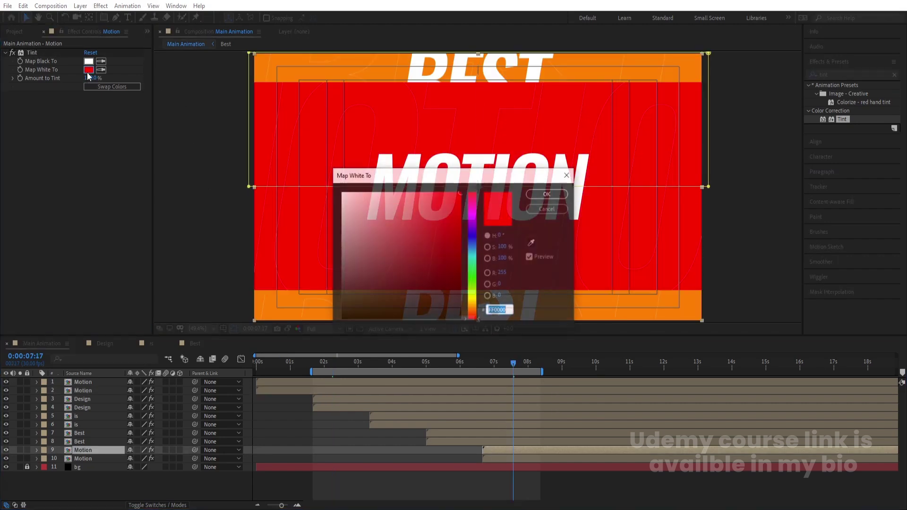
key(ctrl+v)
click(544, 195)
click(500, 459)
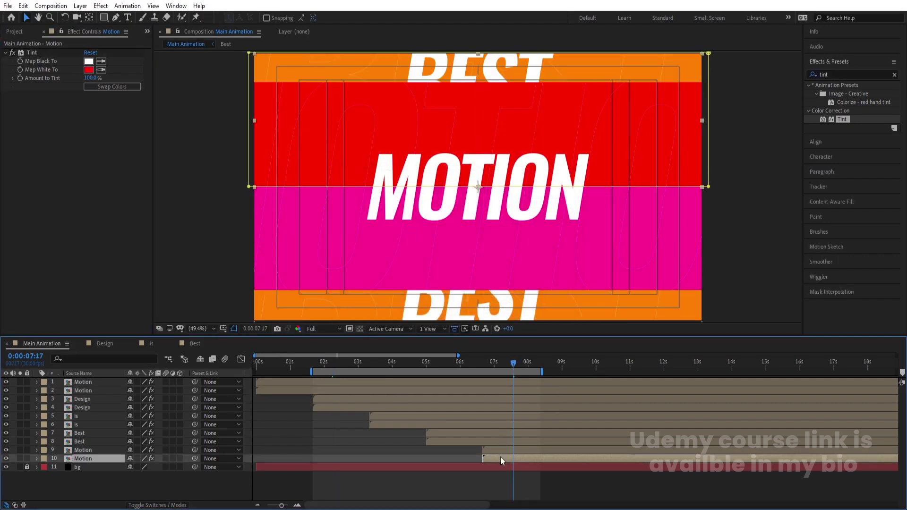
click(89, 70)
key(ctrl+v)
click(544, 194)
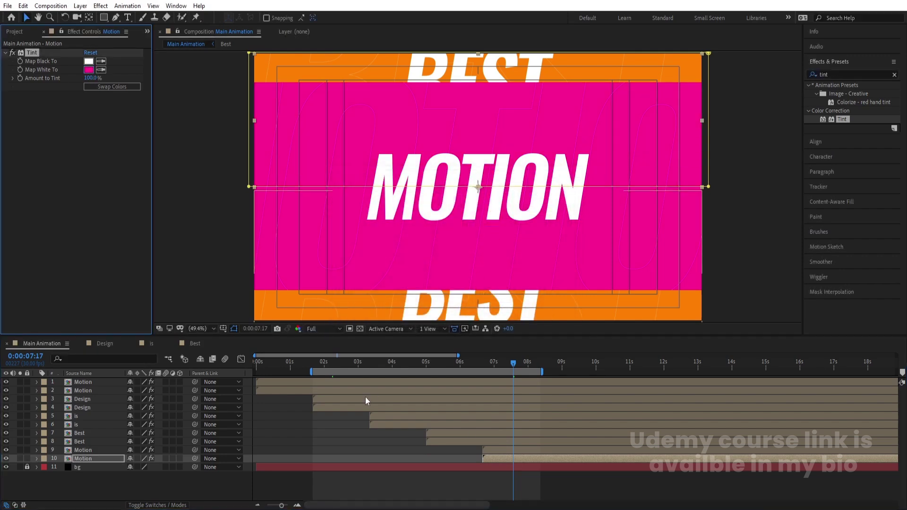
key(space)
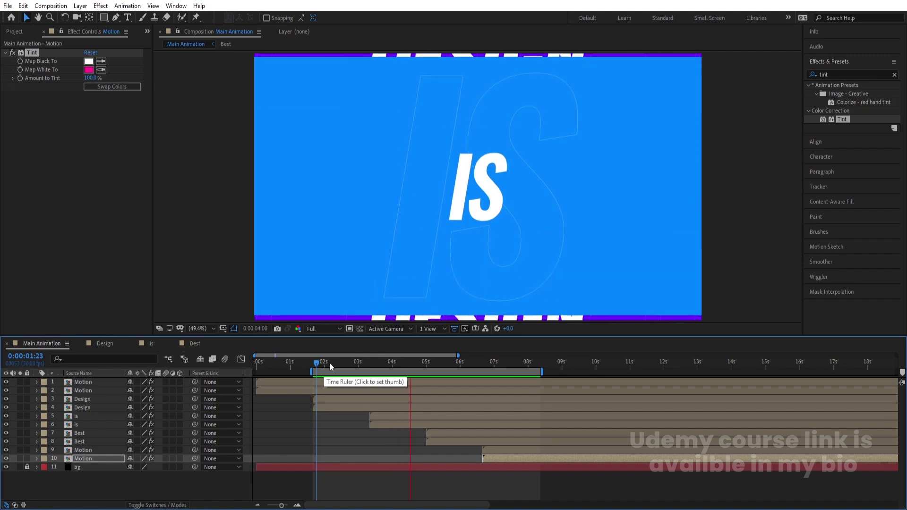
key(space)
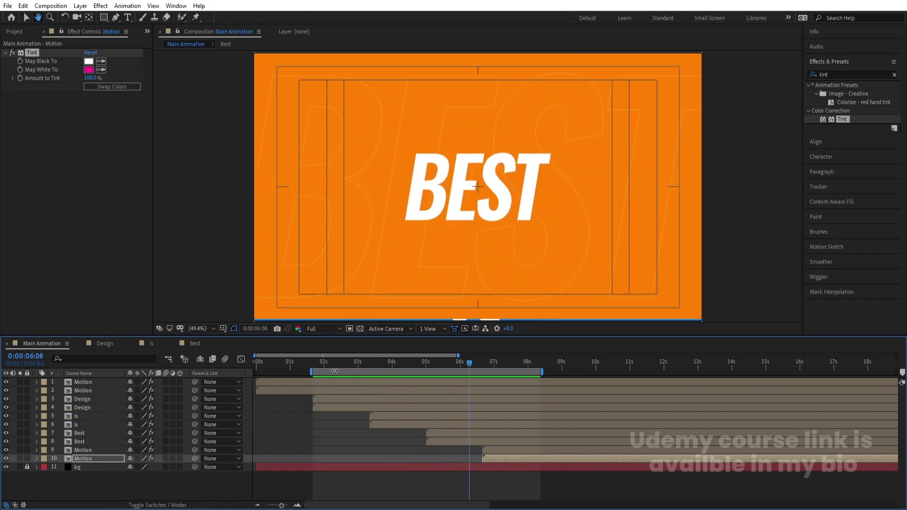
Step: Swap the Tint colours of the second opening Motion layer for pink text on white and preview the split
click(336, 364)
click(337, 382)
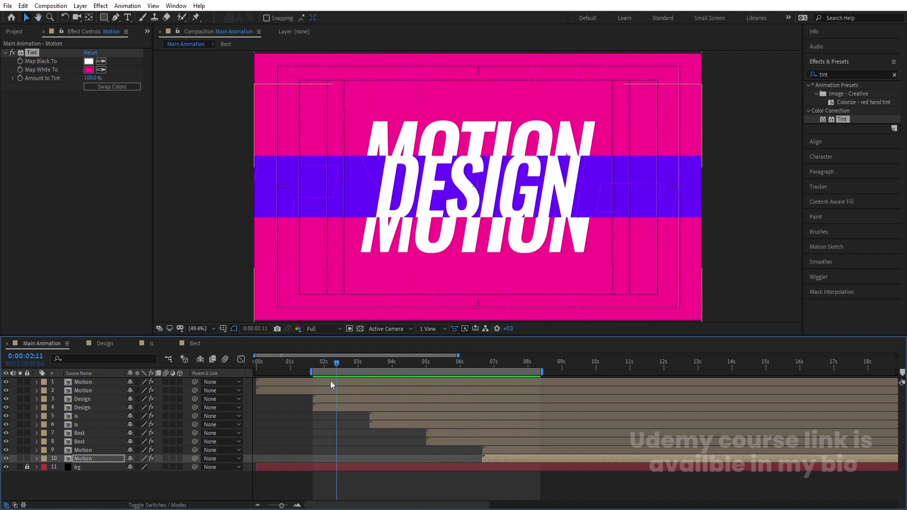
click(93, 389)
click(84, 381)
click(83, 390)
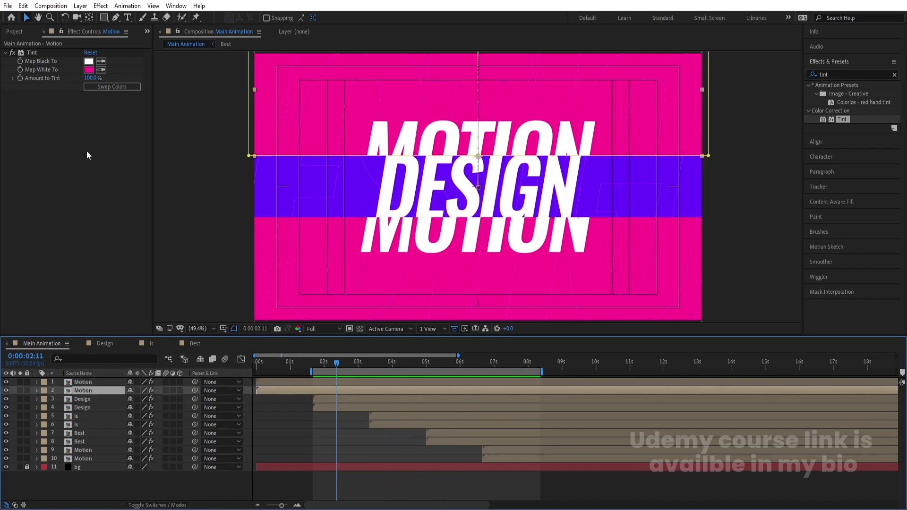
click(101, 87)
key(space)
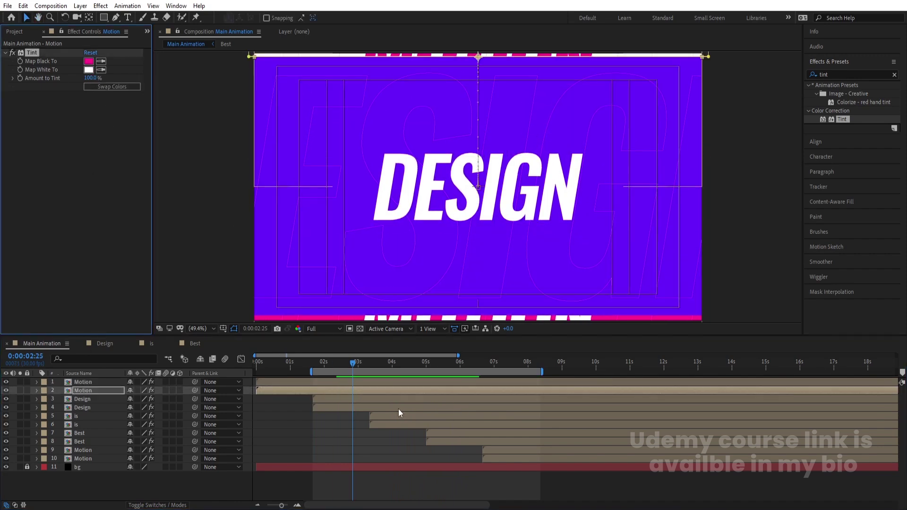
Step: Swap the Tint colours of the upper Design layer and the upper is layer to put coloured text on white
click(382, 401)
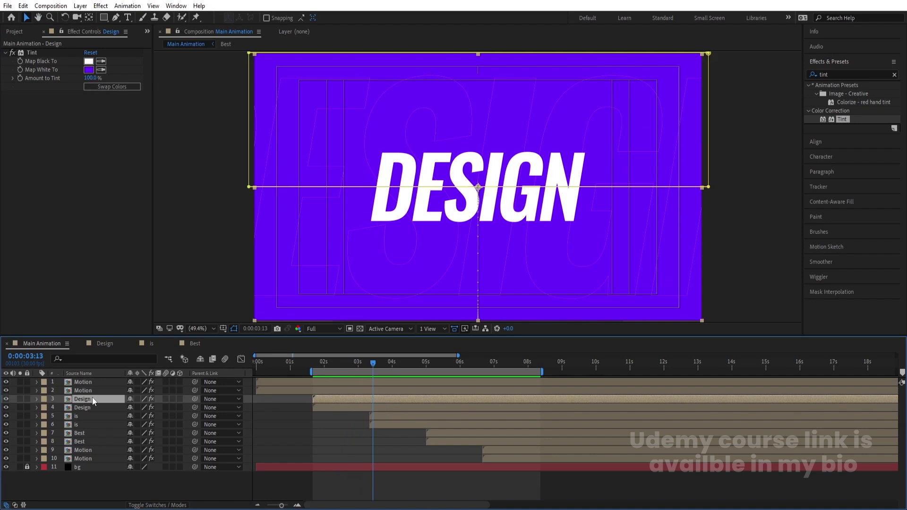
click(92, 86)
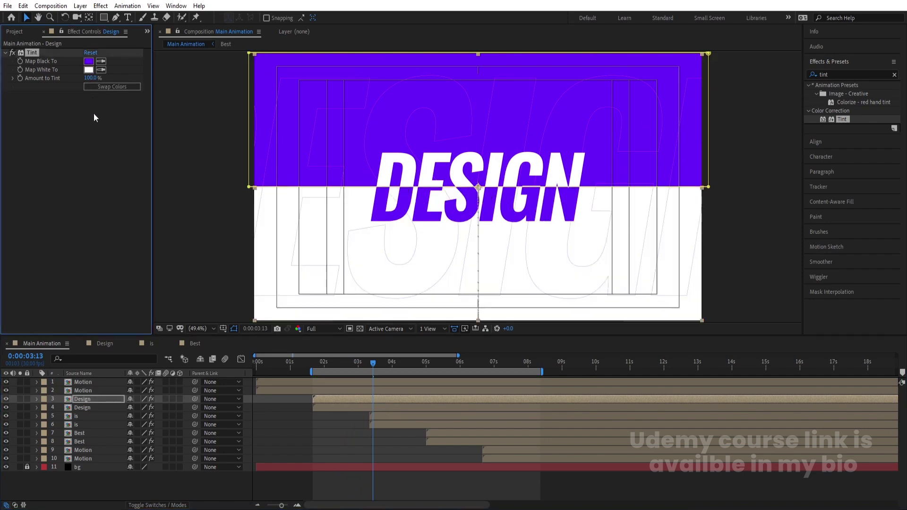
click(417, 363)
click(411, 417)
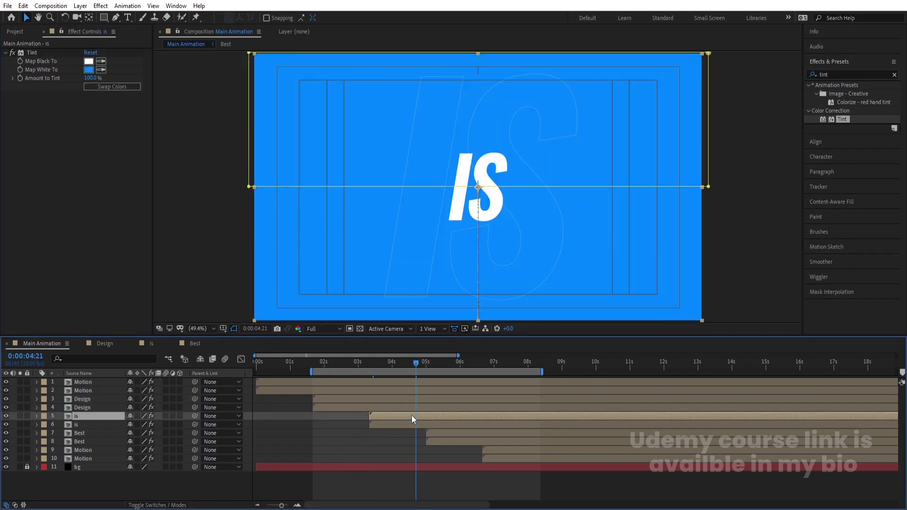
click(107, 87)
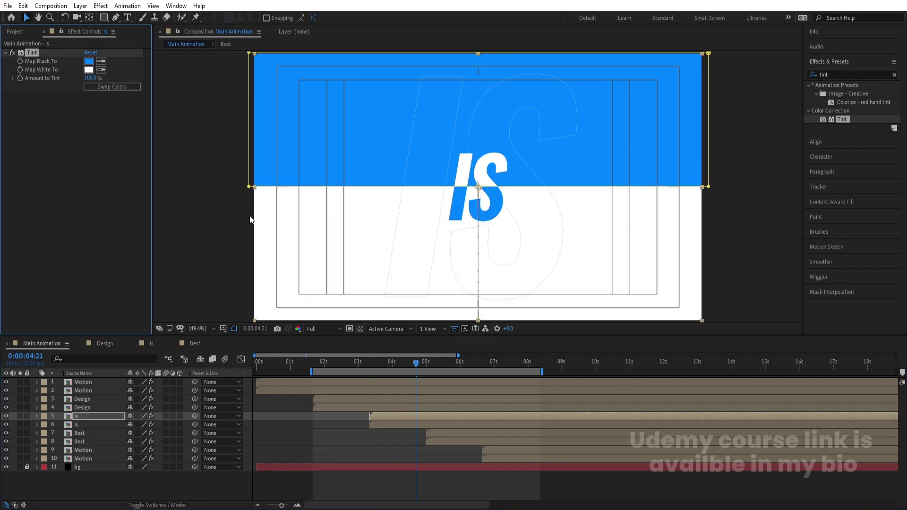
Step: Swap the Tint colours of the upper Best layer for orange text on white
click(445, 363)
click(443, 434)
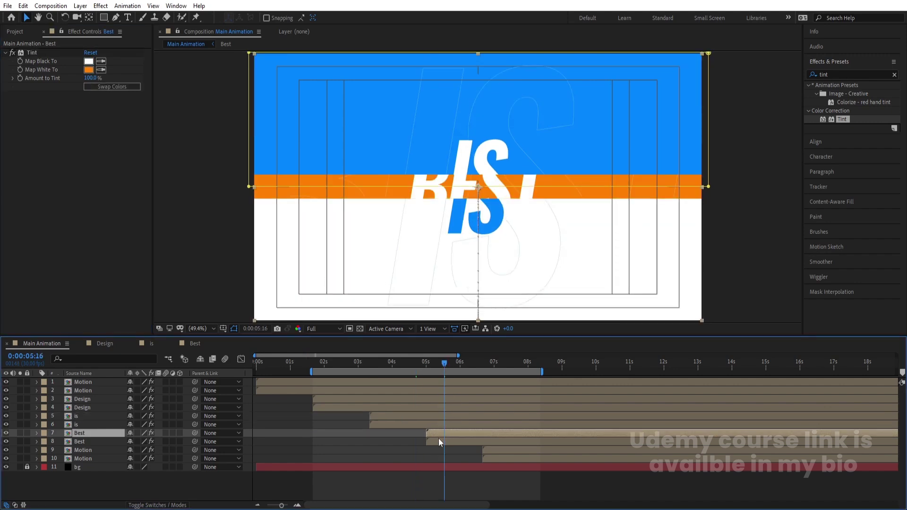
click(85, 87)
Step: Swap the Tint colours of the upper closing Motion layer (layer 9) and preview the animation
click(503, 362)
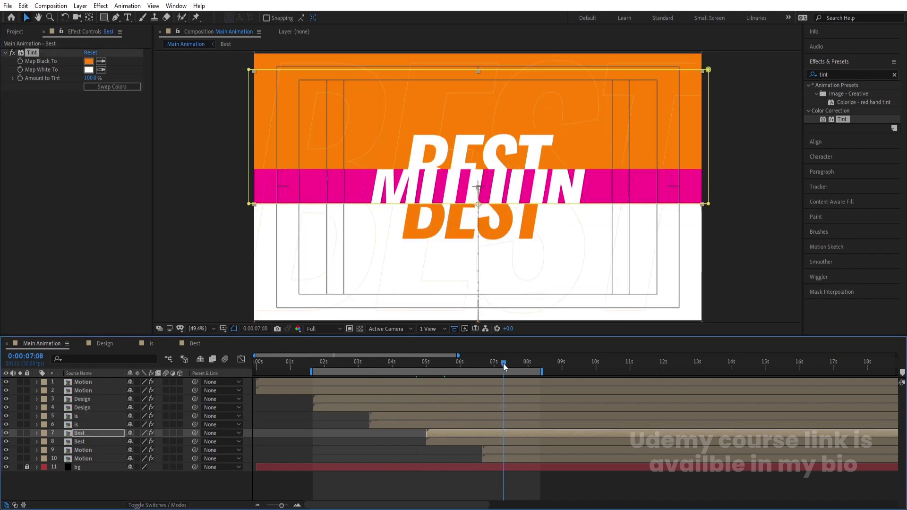
click(511, 454)
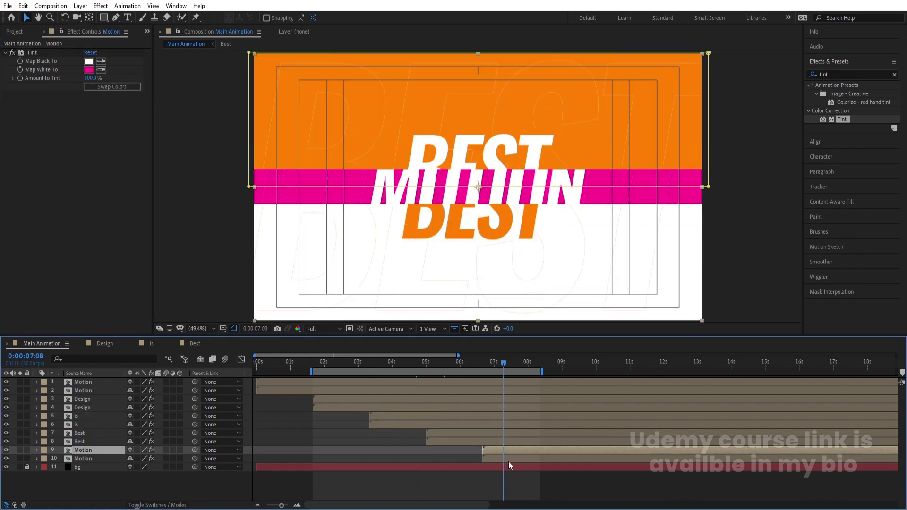
click(109, 86)
key(space)
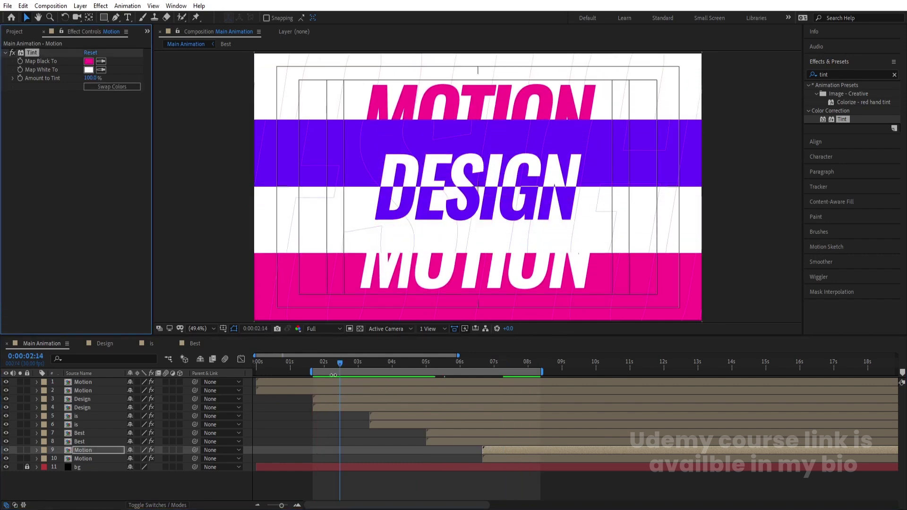
key(space)
Step: Swap the lower closing Motion layer's Tint colours, and set layer 9's Tint to white #FFFFFF for black and pink for white
click(512, 461)
click(102, 86)
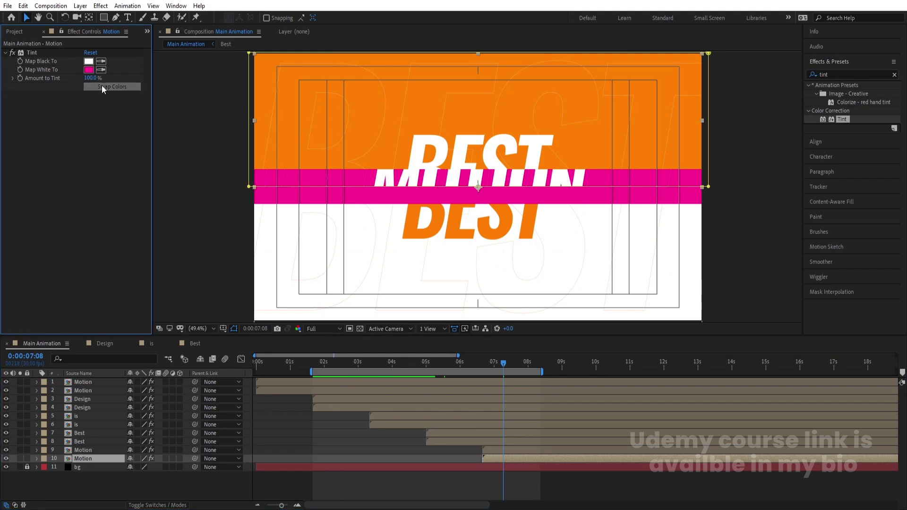
click(504, 450)
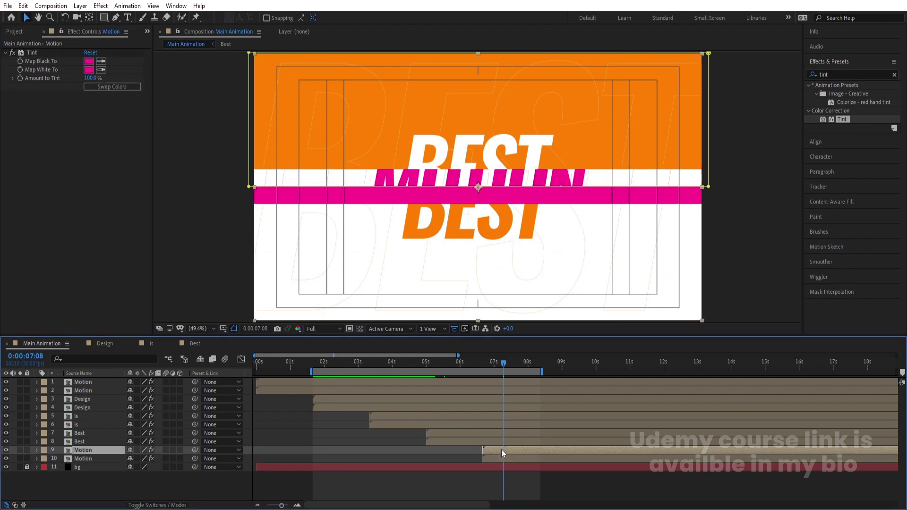
key(shift+Page_Down)
click(121, 88)
click(89, 62)
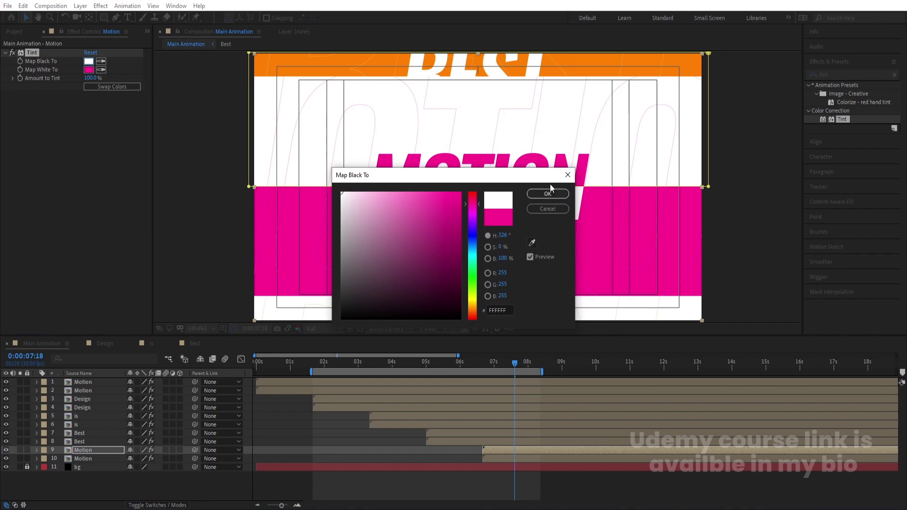
click(543, 193)
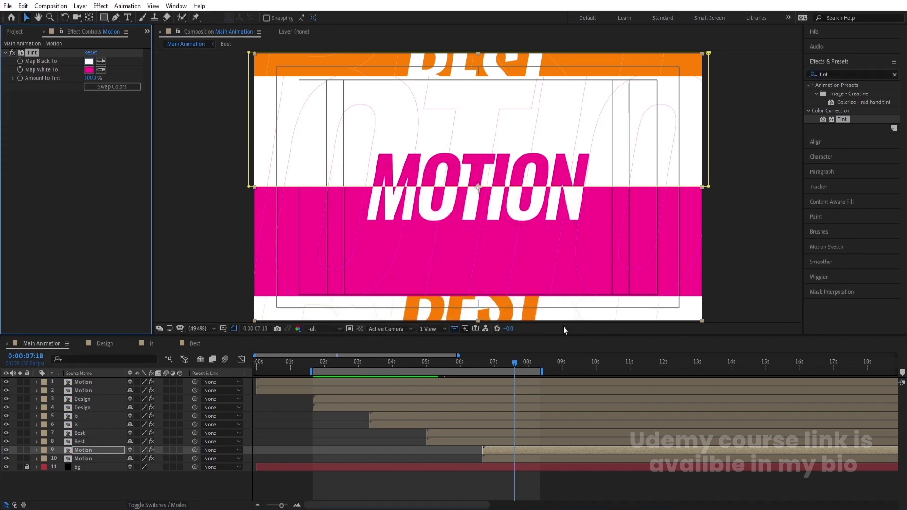
Step: Preview the two-tone split transitions from about 0:00:01:18
click(310, 367)
key(space)
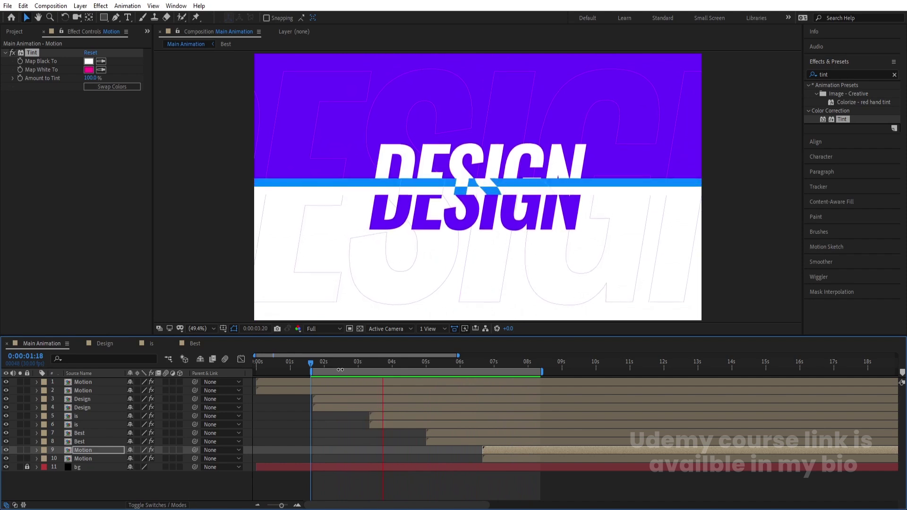
key(space)
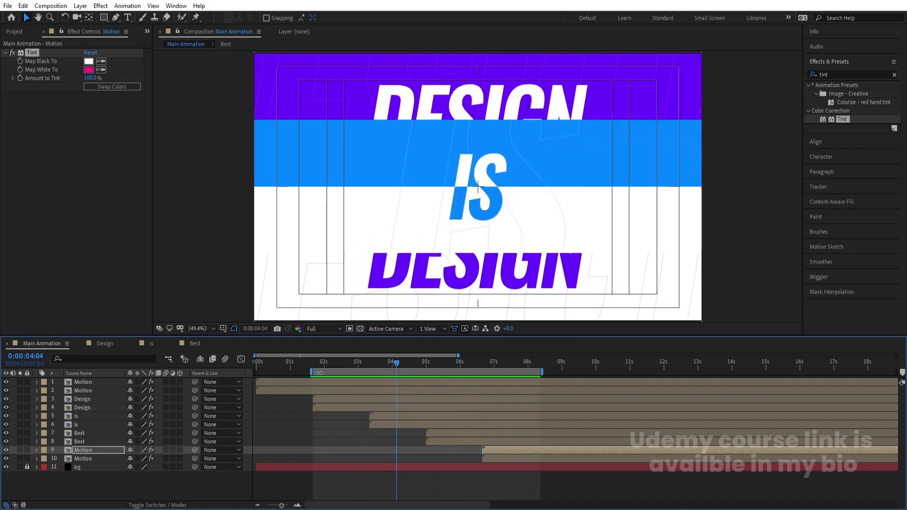
Step: Apply the Drop Shadow effect to the top Motion layer
click(321, 382)
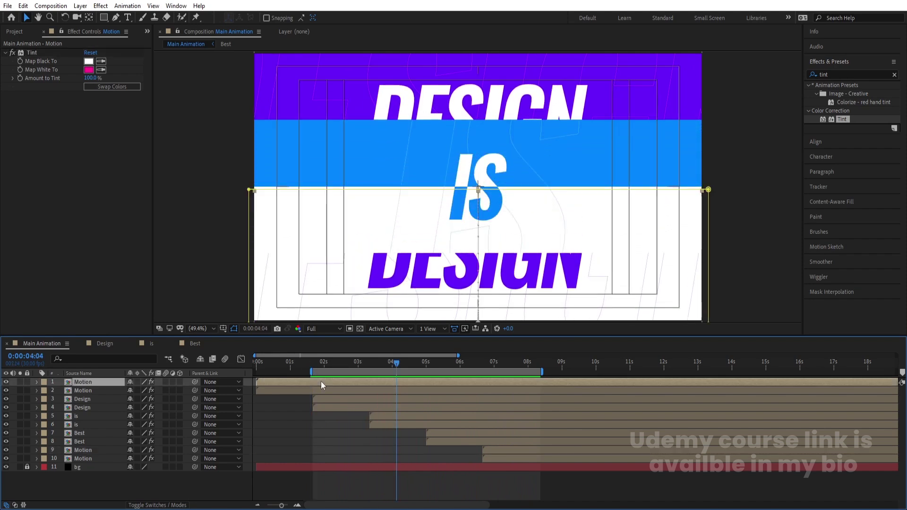
click(835, 73)
text(drop)
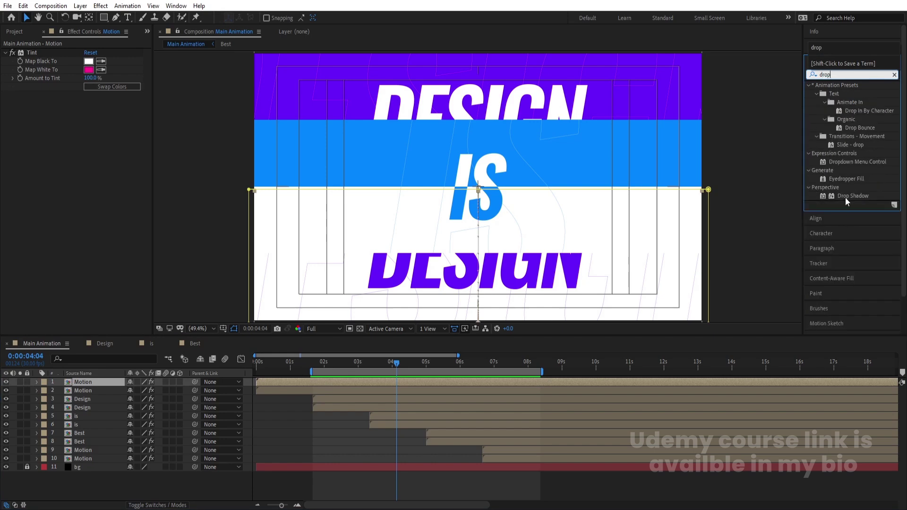
double_click(845, 197)
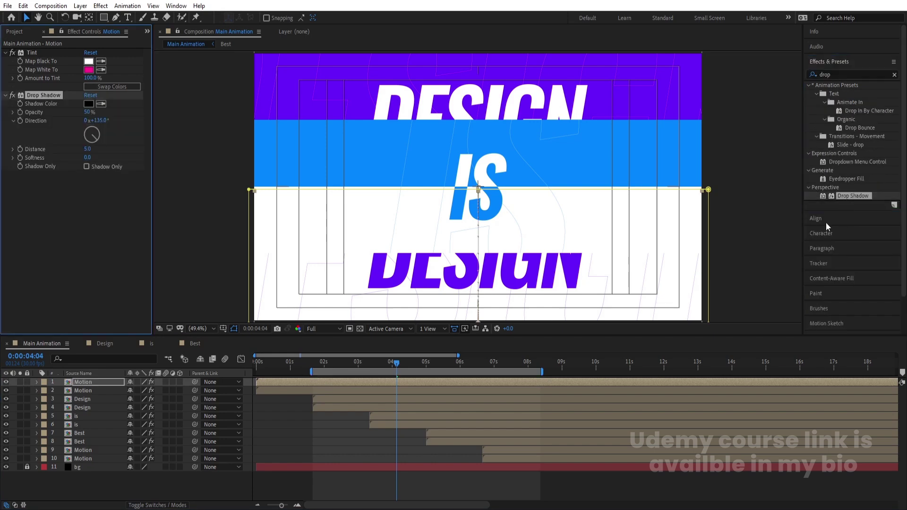
Step: Set the top Motion layer's Drop Shadow softness to 200 while viewing the split at 0:00:02:11
mouse_move(329, 363)
mouse_down()
mouse_move(346, 367)
mouse_move(336, 362)
mouse_up()
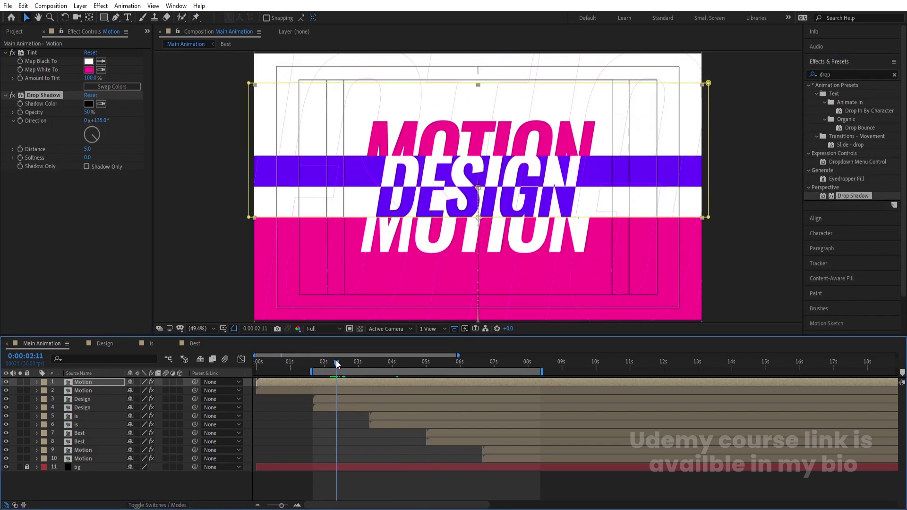
drag(91, 160, 119, 160)
drag(173, 158, 245, 157)
click(88, 159)
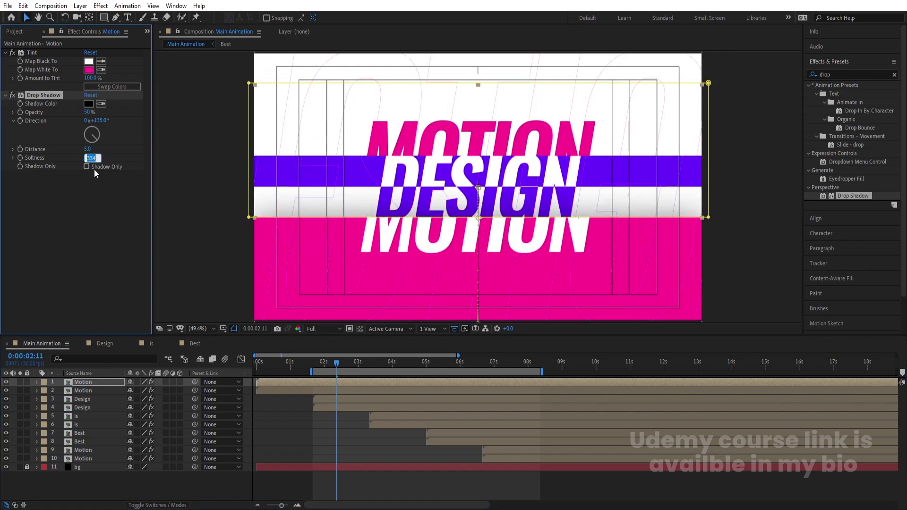
text(200)
key(Return)
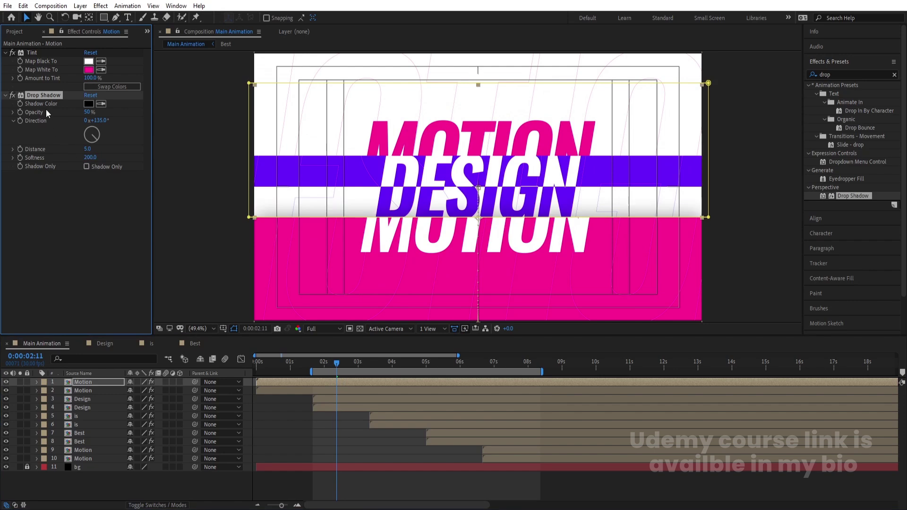
Step: Paste the Drop Shadow onto the second Motion layer and layers 3 to 10, and preview the shadowed transitions
click(319, 391)
key(ctrl+v)
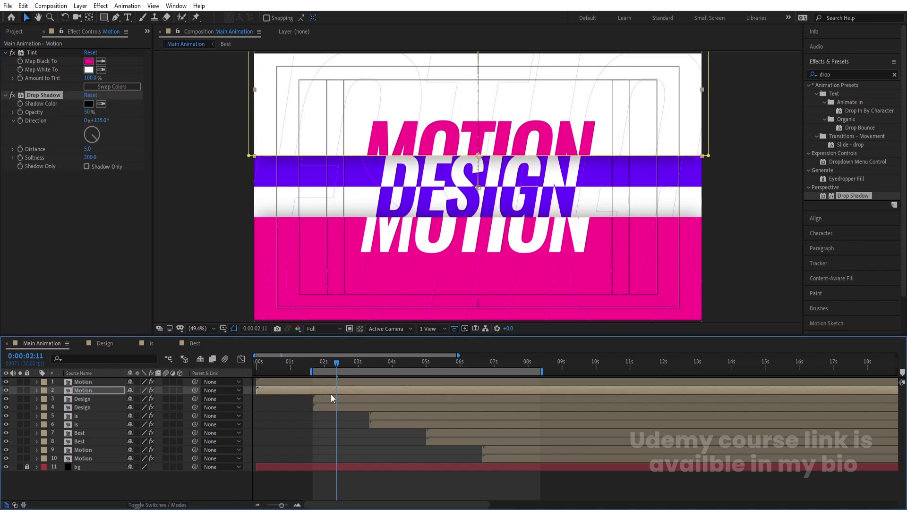
click(349, 399)
shift+click(499, 460)
key(ctrl+v)
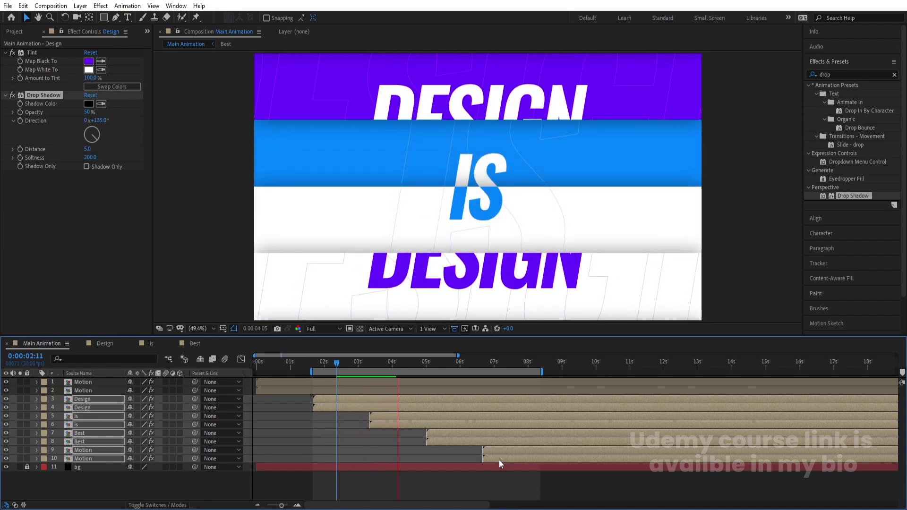
key(space)
click(523, 364)
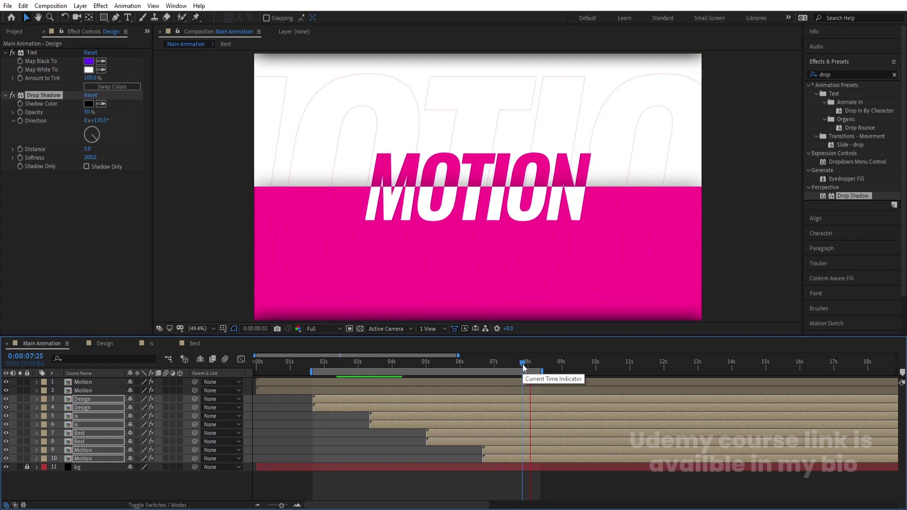
key(space)
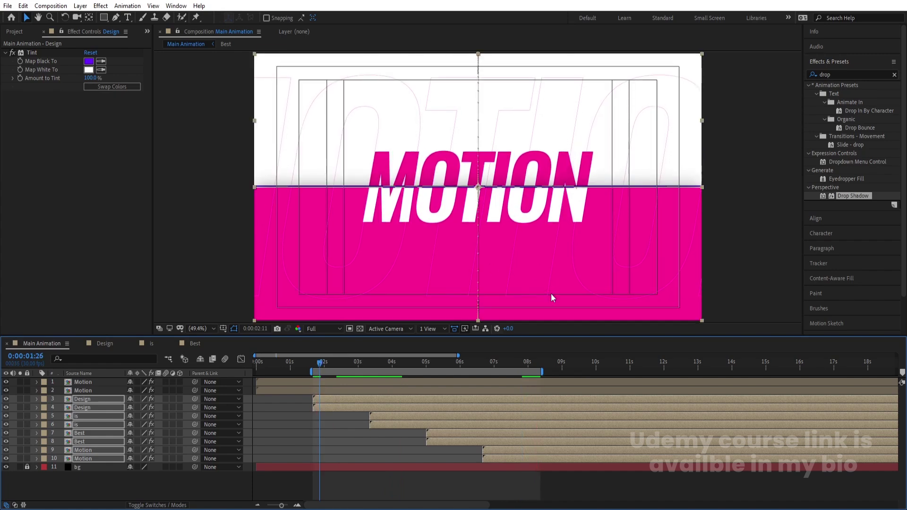
Step: Undo the pasted shadows, remove the Drop Shadow from the top Motion layer, and preview the animation without shadows
key(ctrl+Up)
key(ctrl+Up)
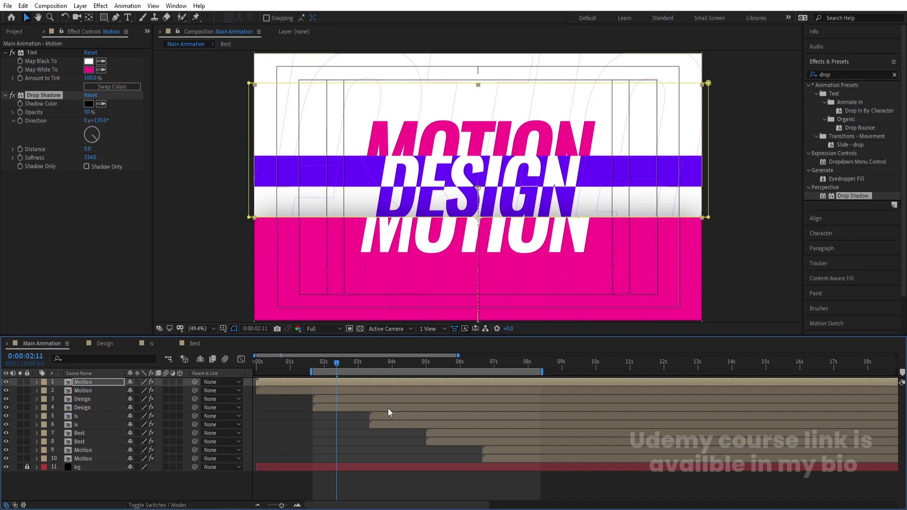
key(Delete)
key(space)
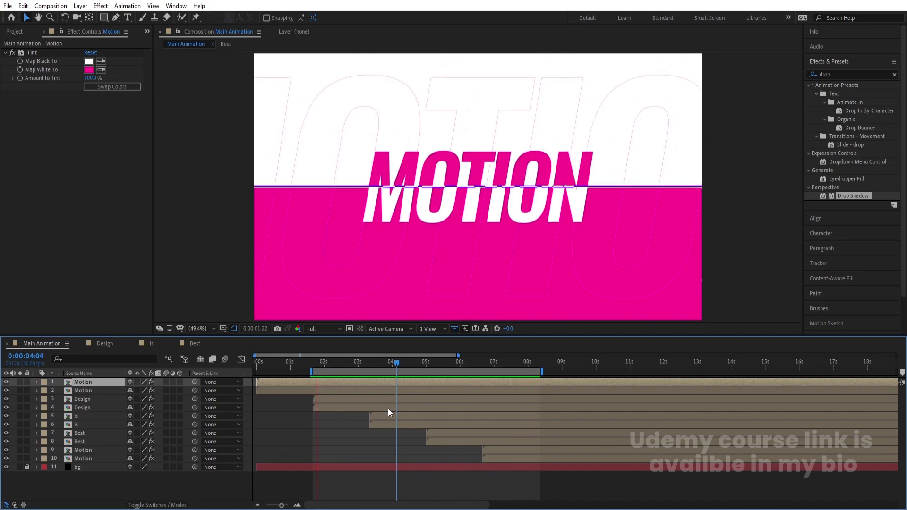
Step: Create a null object and parent all ten Motion, Design, is and Best layers to it
click(151, 491)
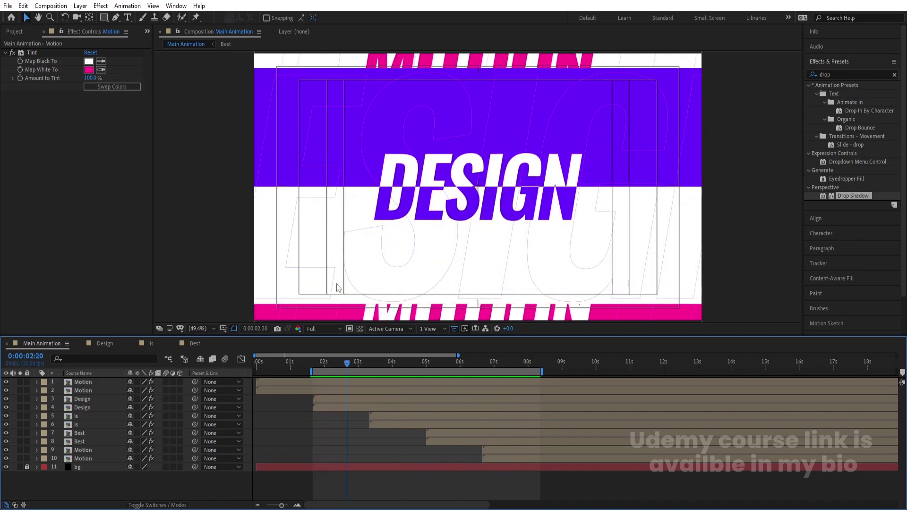
right_click(164, 486)
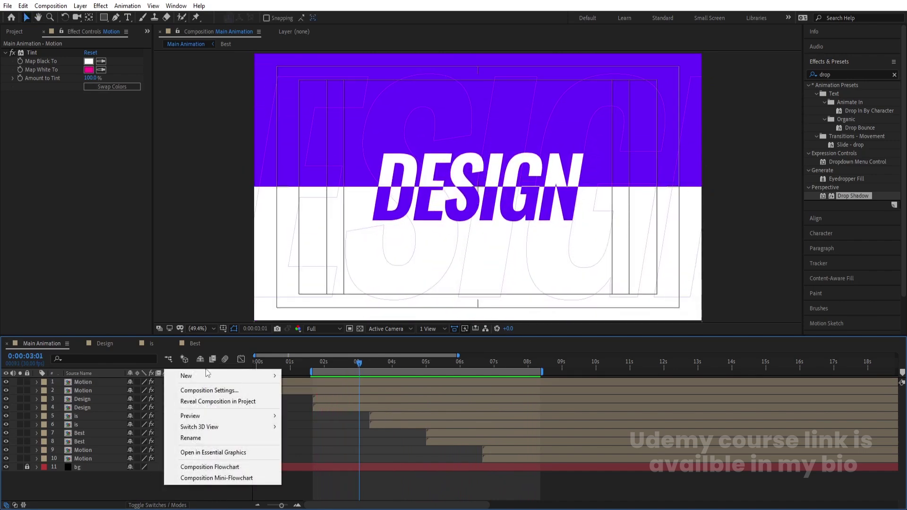
mouse_move(208, 375)
click(312, 432)
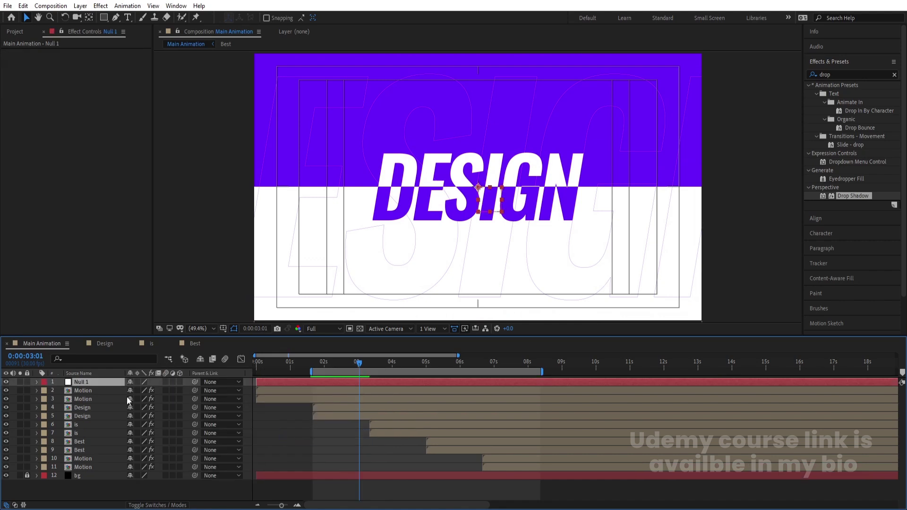
click(102, 391)
shift+click(83, 467)
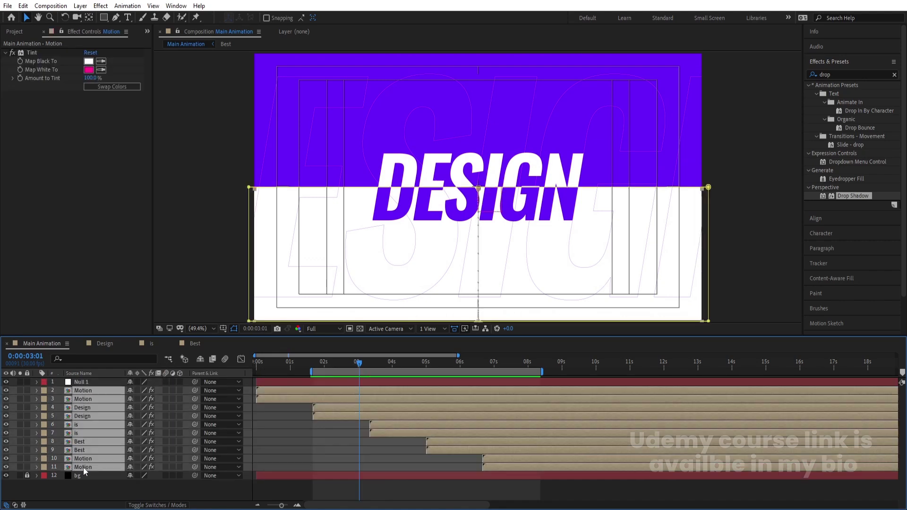
drag(113, 386, 183, 392)
Step: Set the null's Scale to 134% to enlarge all the text layers, and preview the result
click(112, 384)
key(s)
click(366, 394)
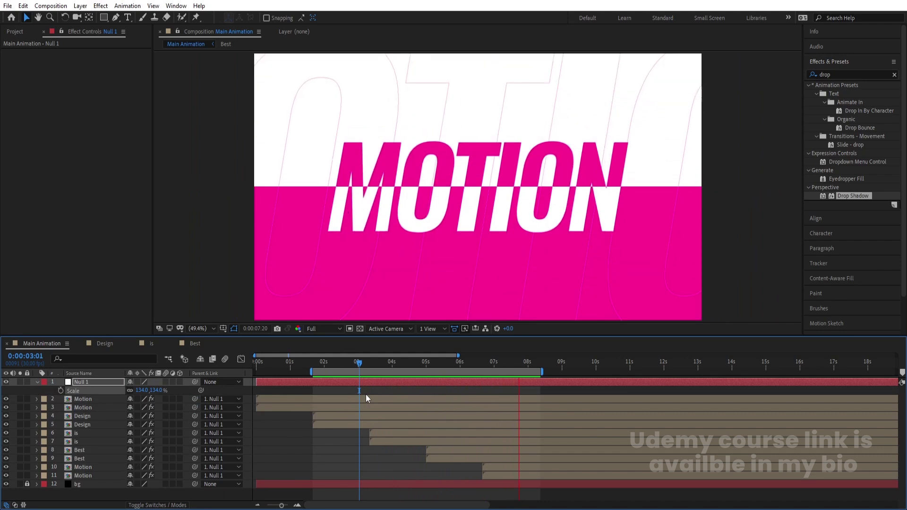
key(space)
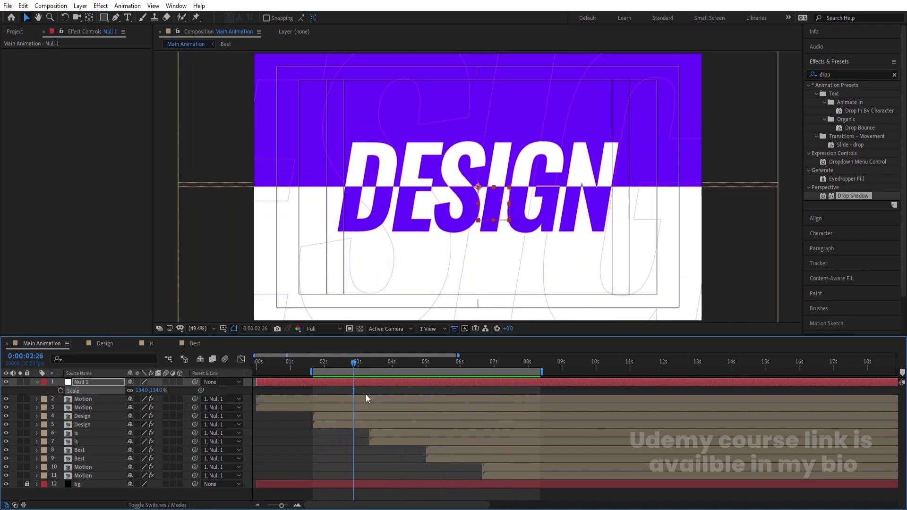